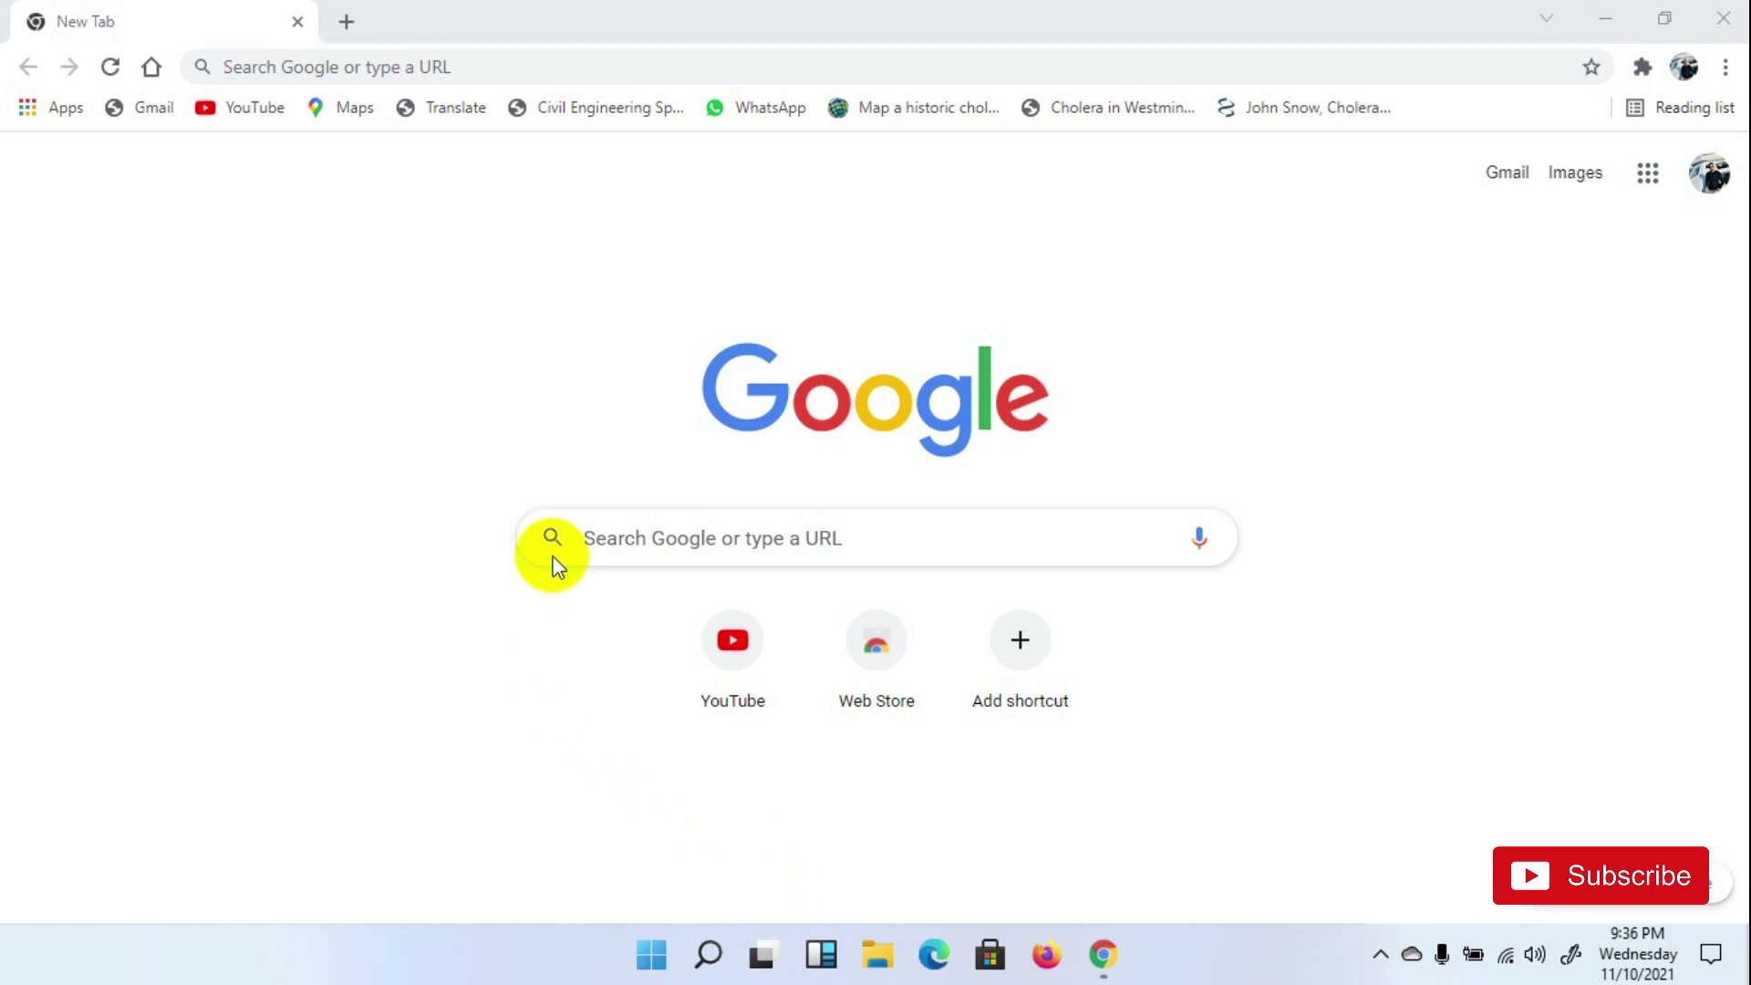
Search Google for 'diva' and reach the DIVA-GIS 'Download data by country' page
click(597, 540)
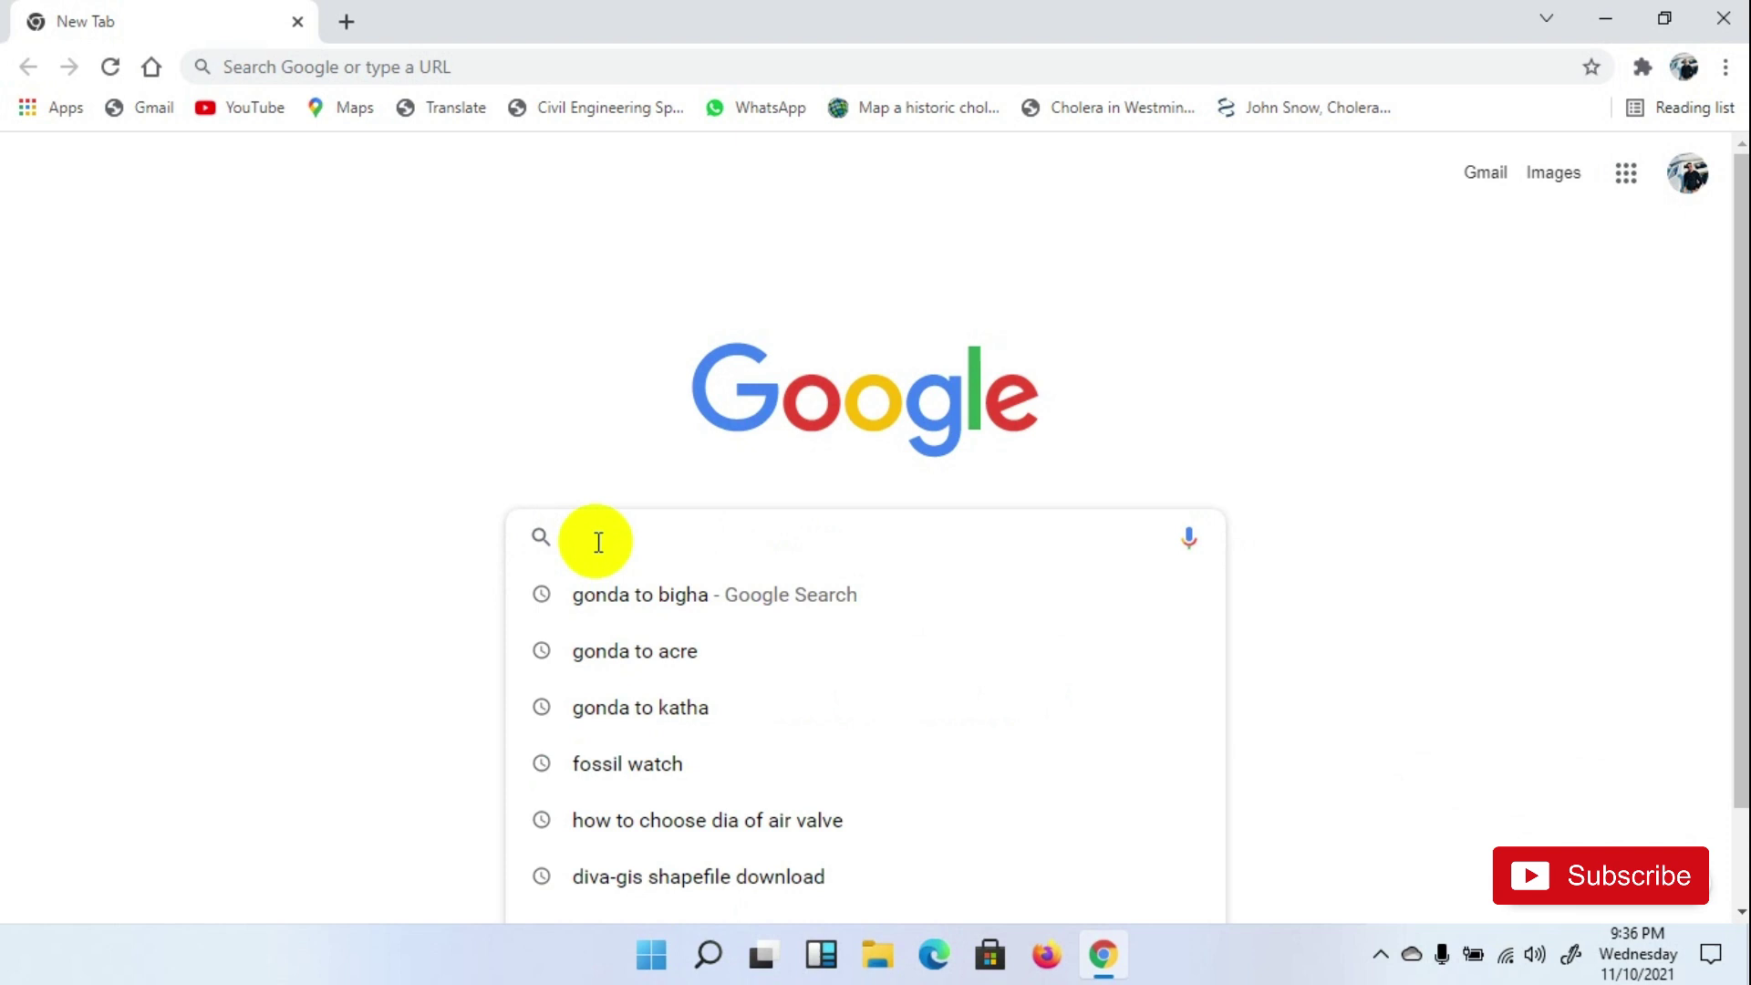
text(d)
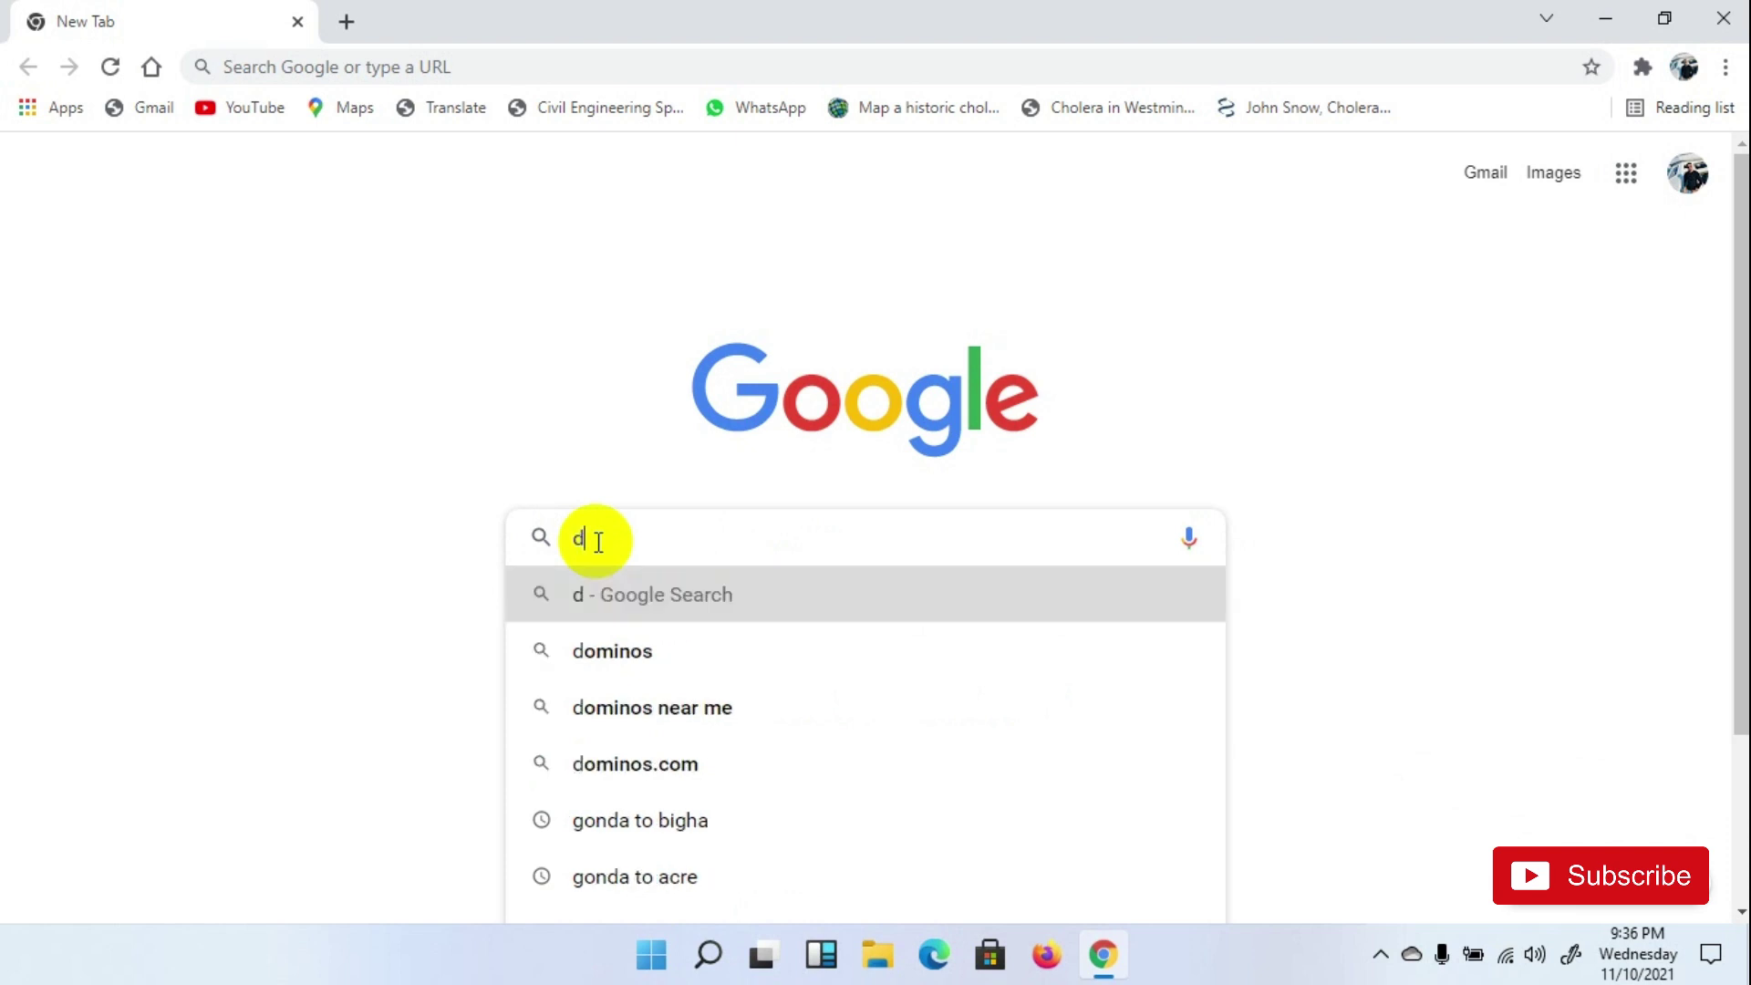
text(iva)
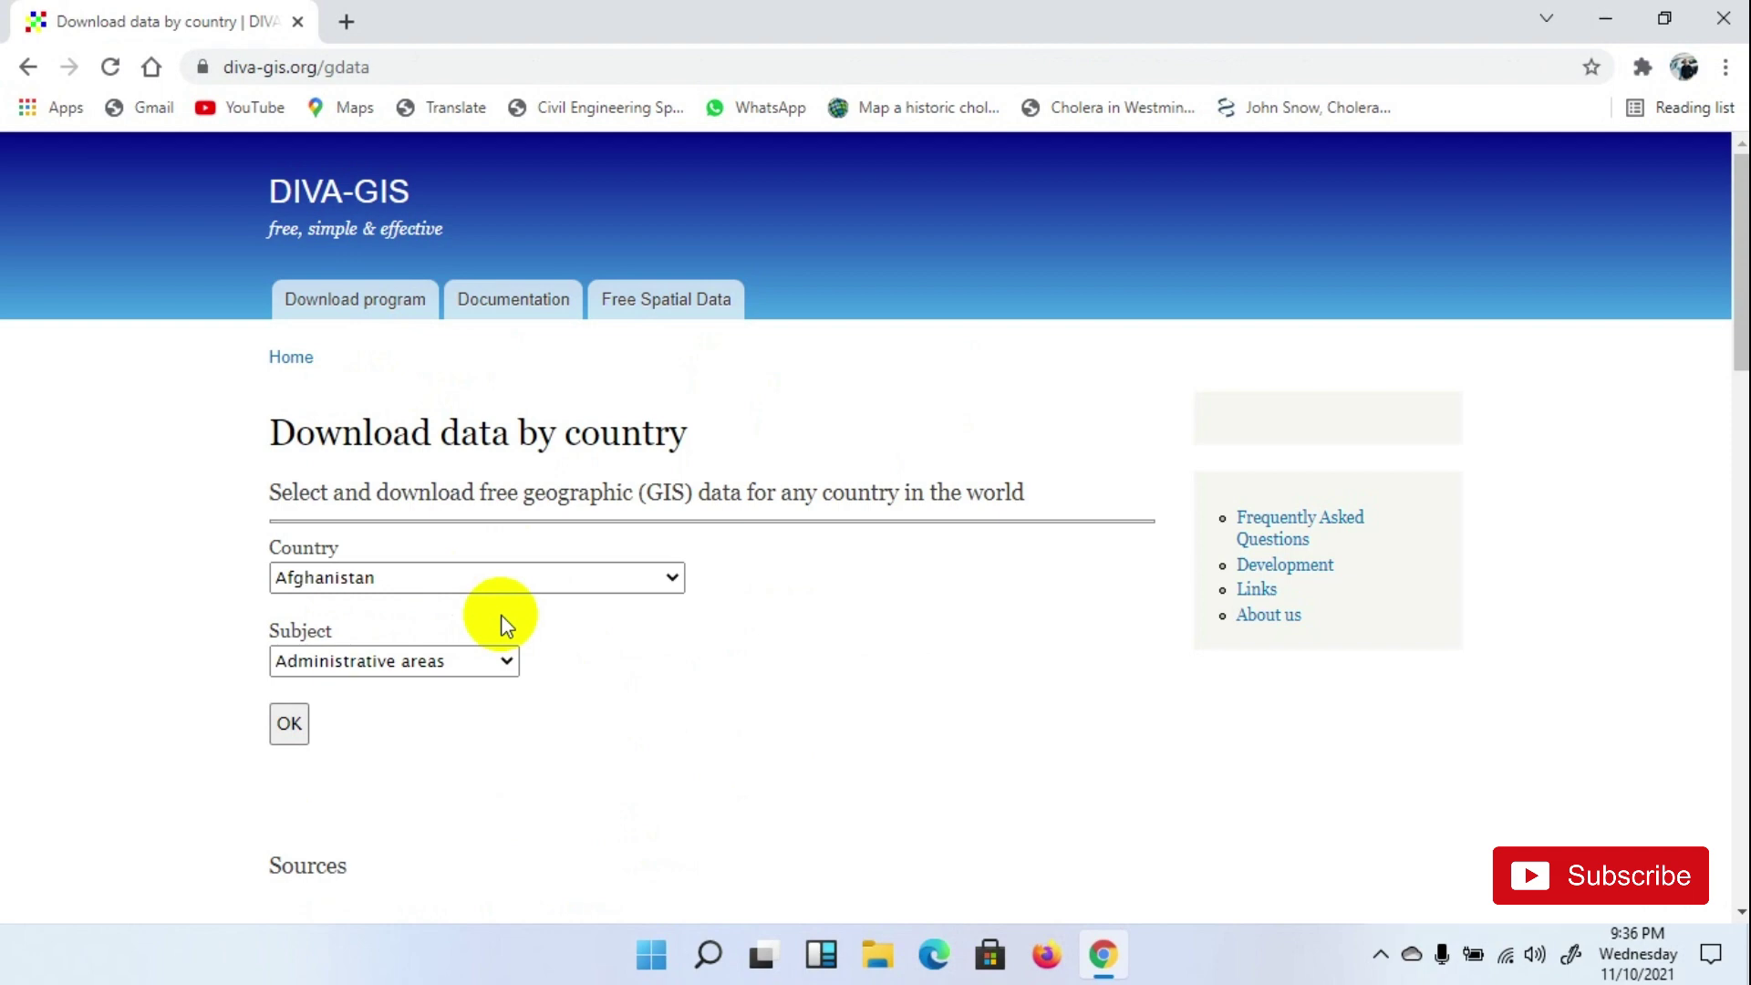
Request Bangladesh 'Administrative areas' data on DIVA-GIS and download BGD_adm.zip
click(489, 585)
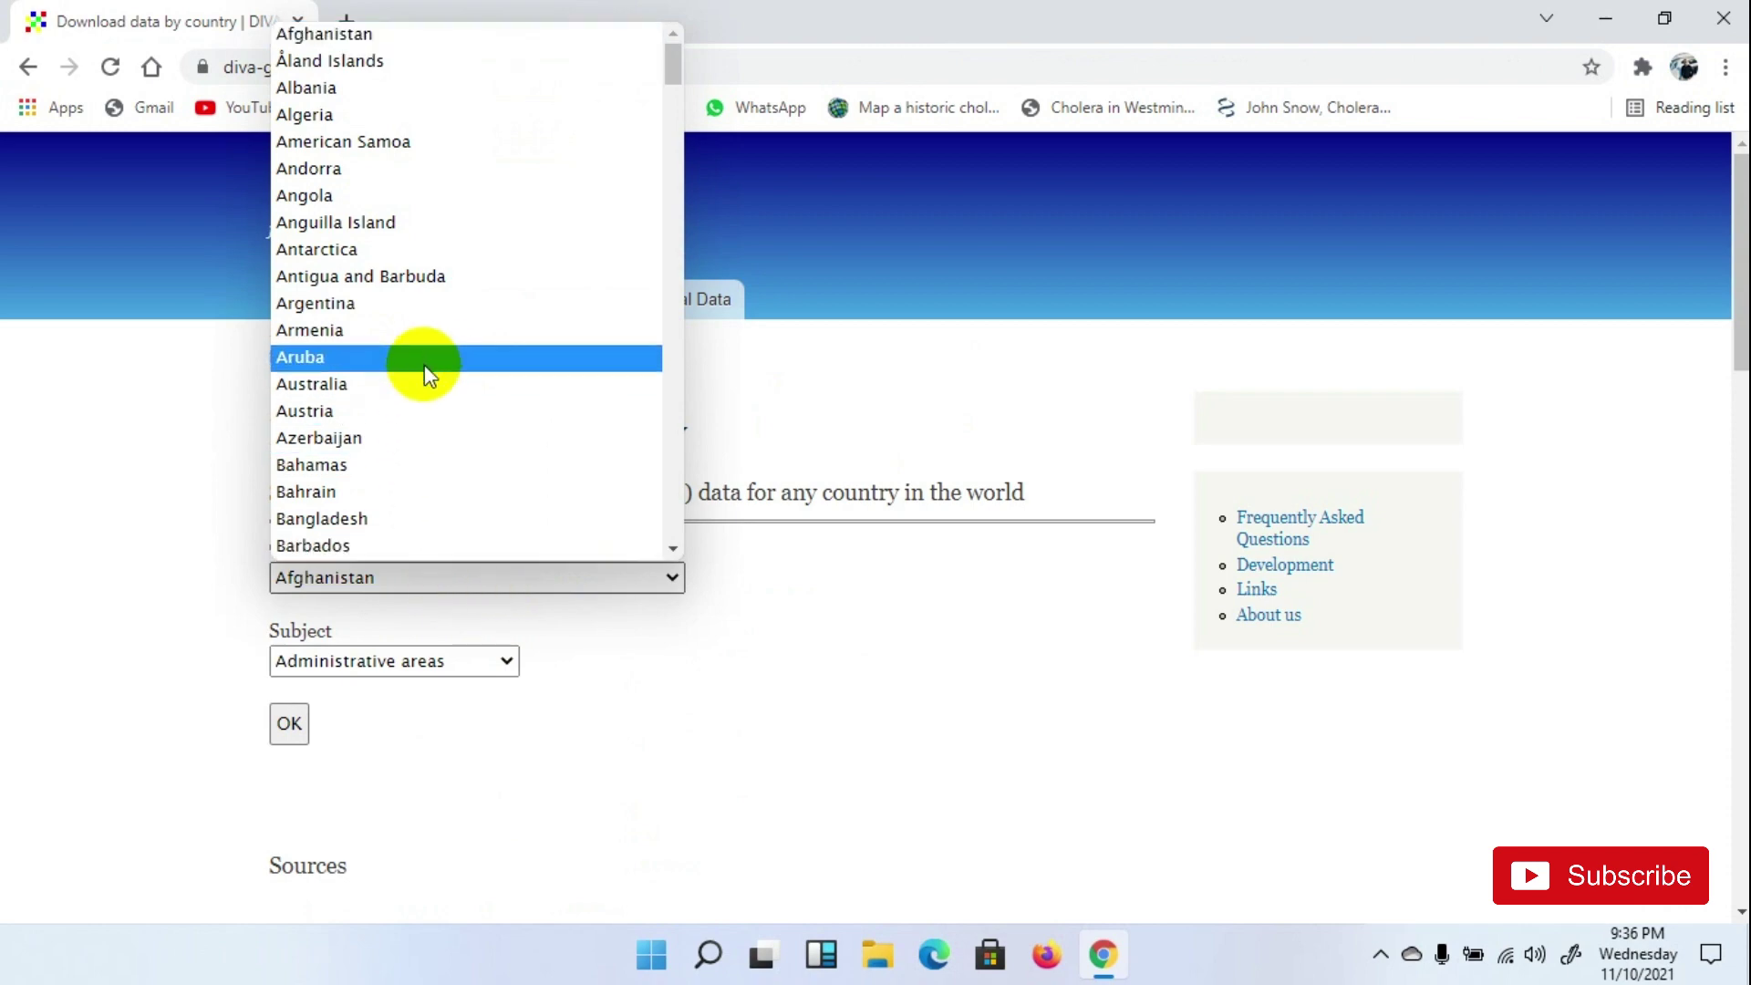
click(412, 517)
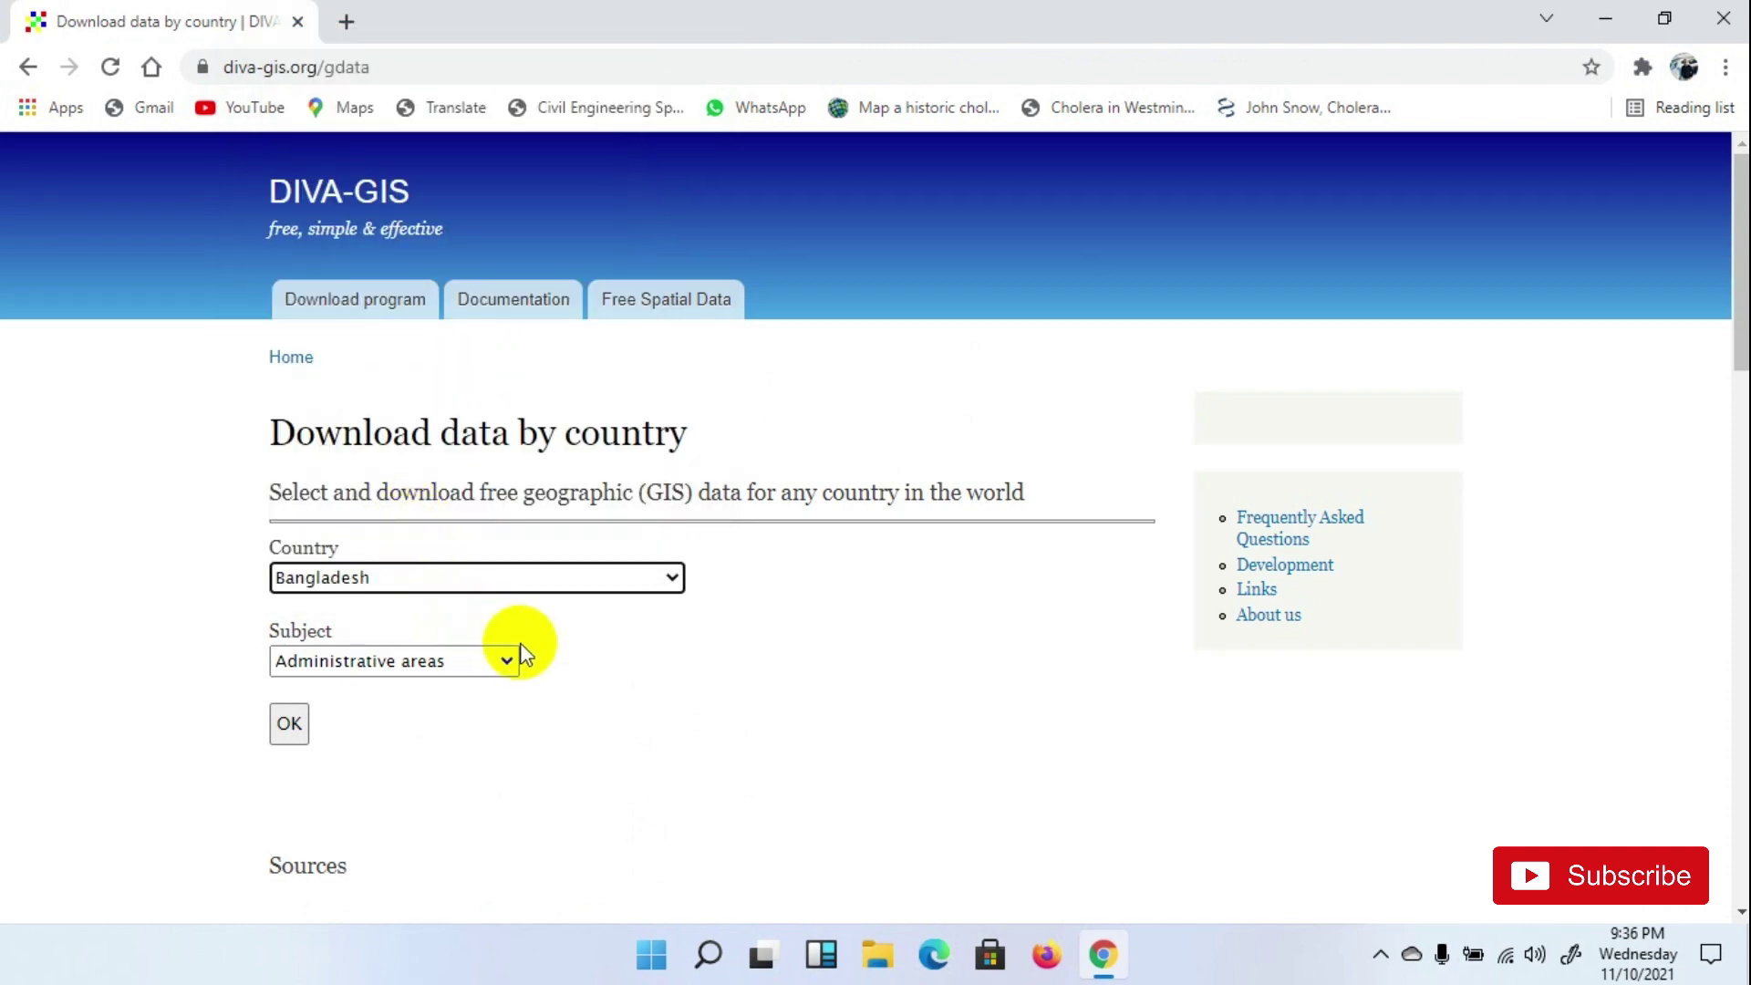
click(336, 662)
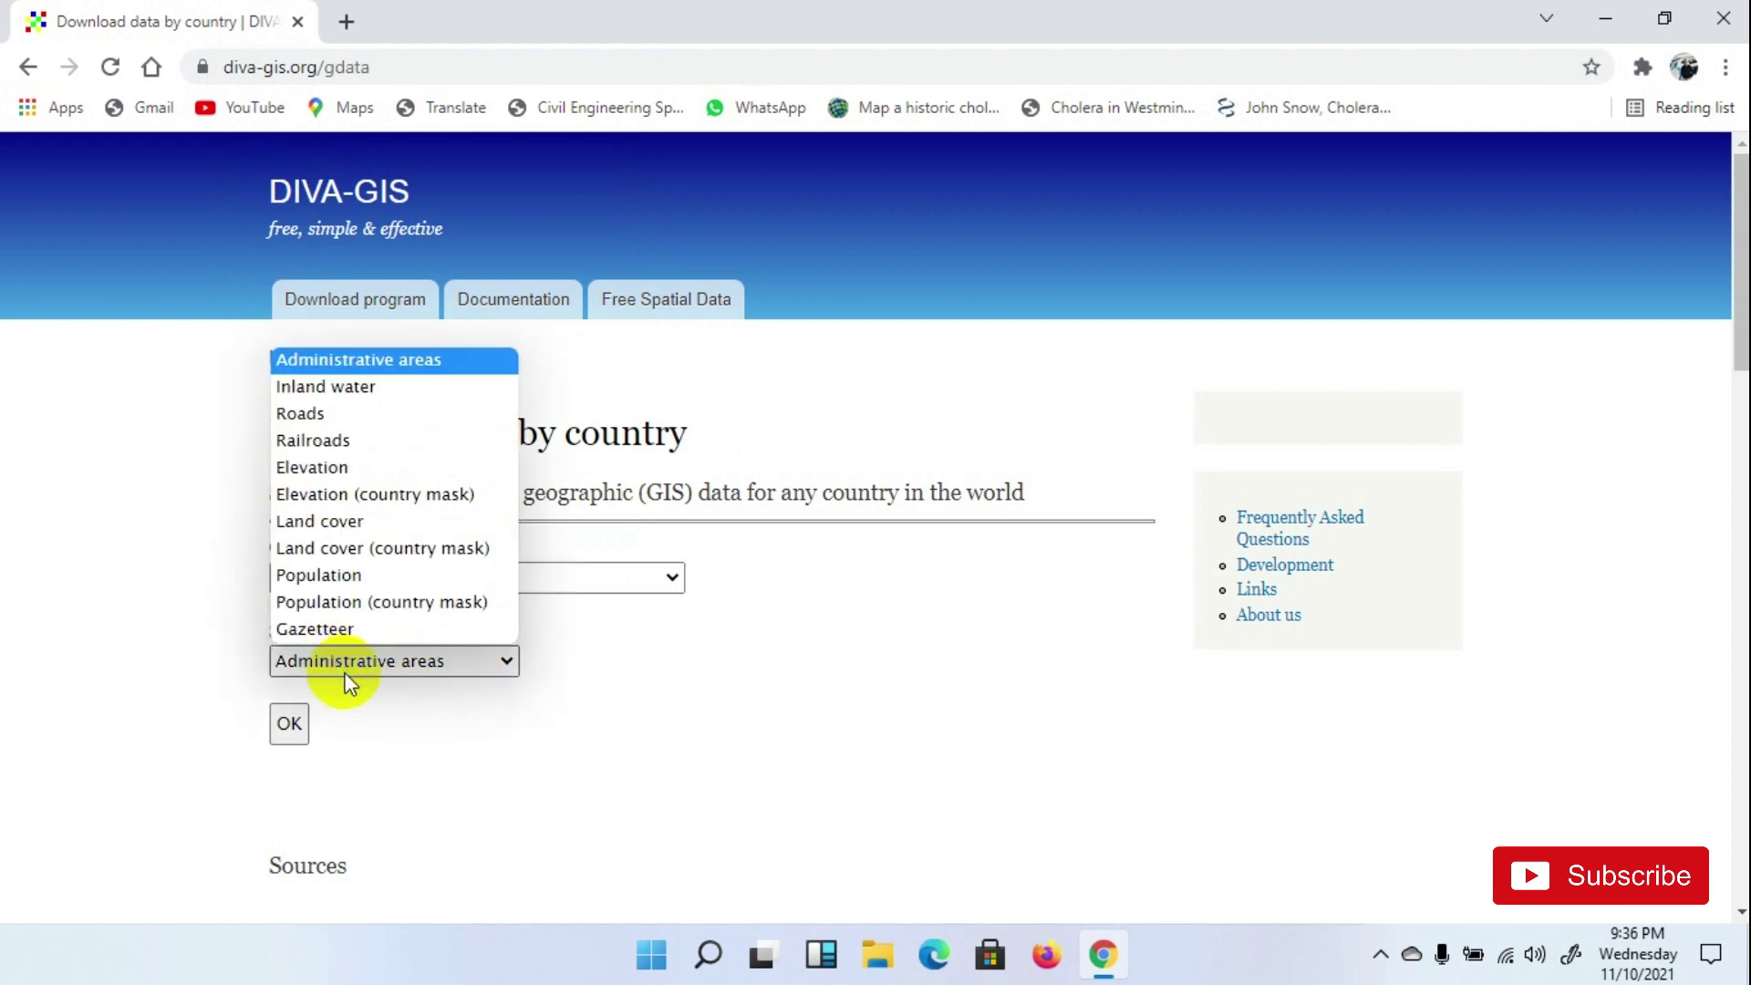
click(341, 359)
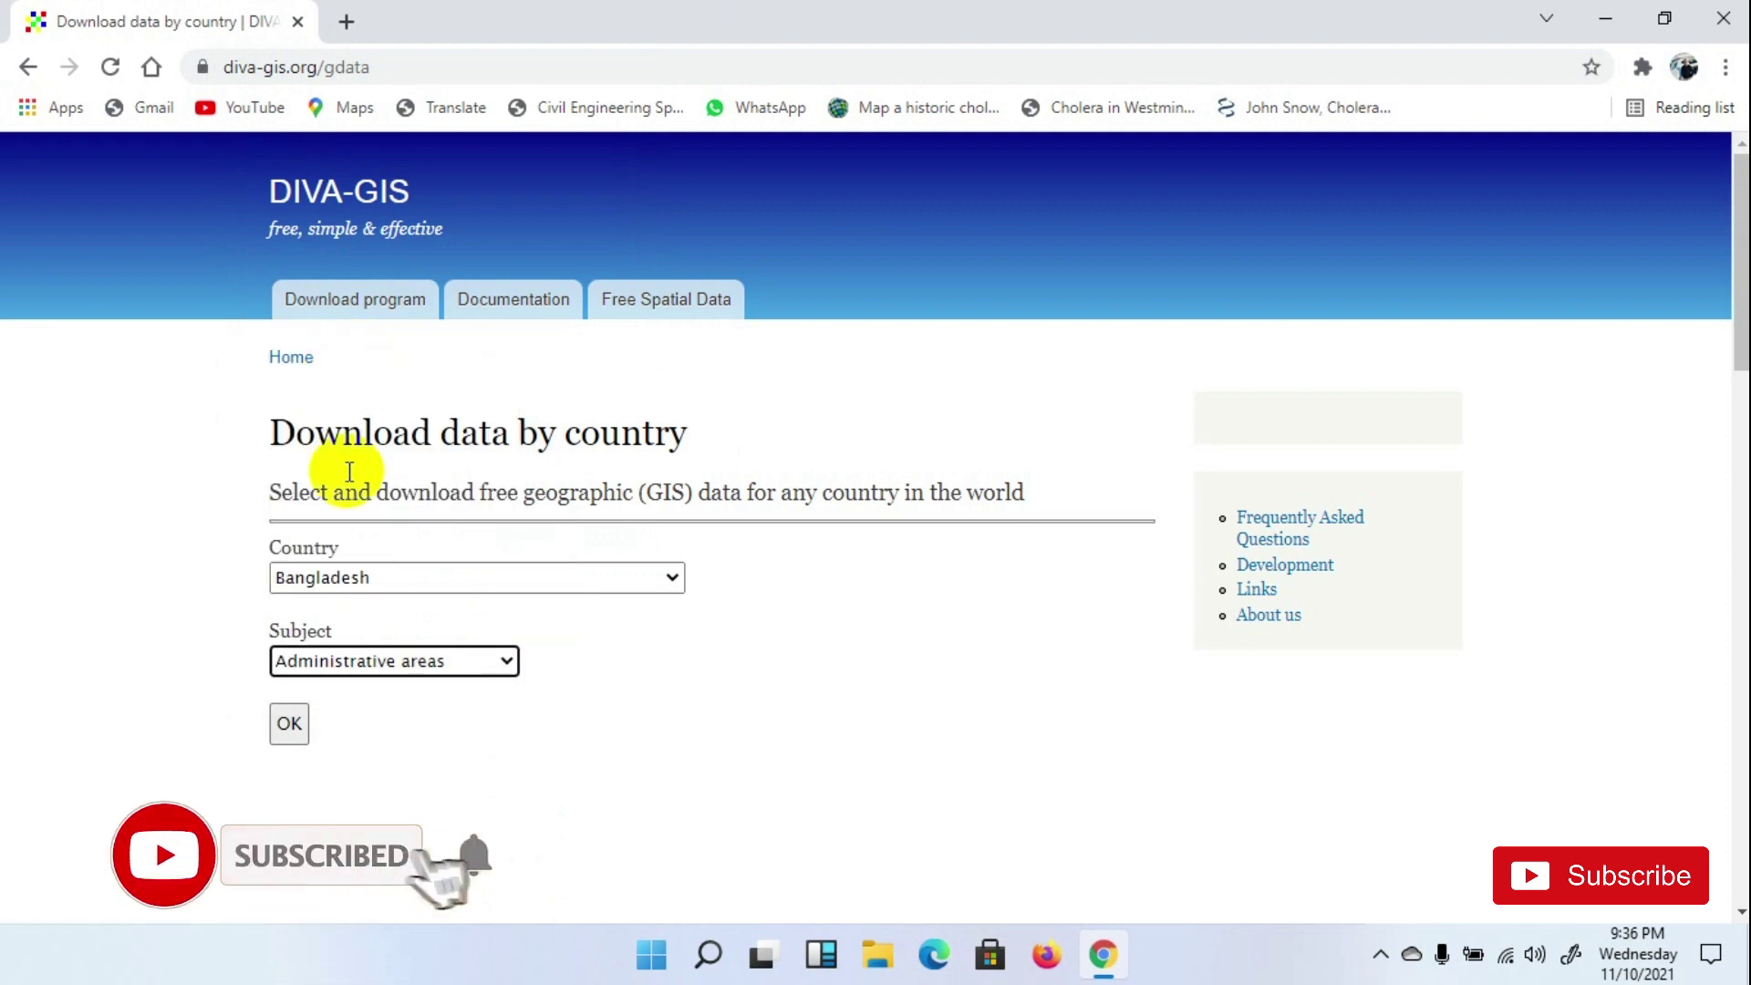
click(361, 762)
click(289, 743)
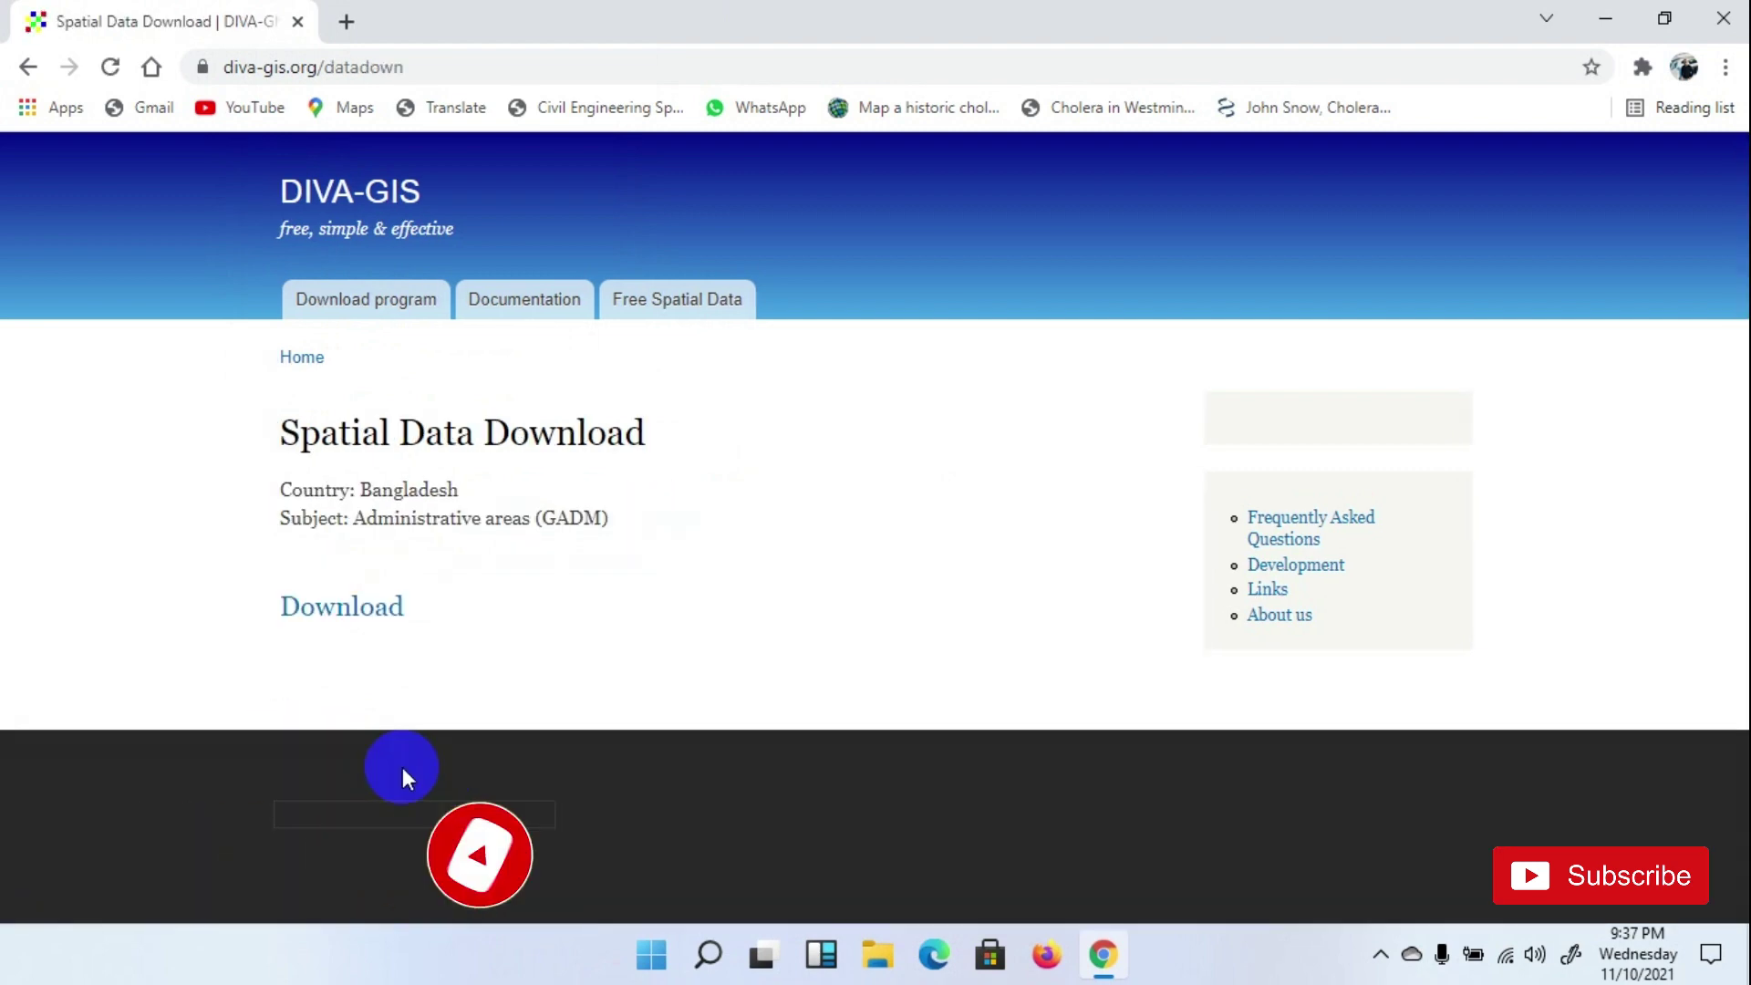
click(374, 611)
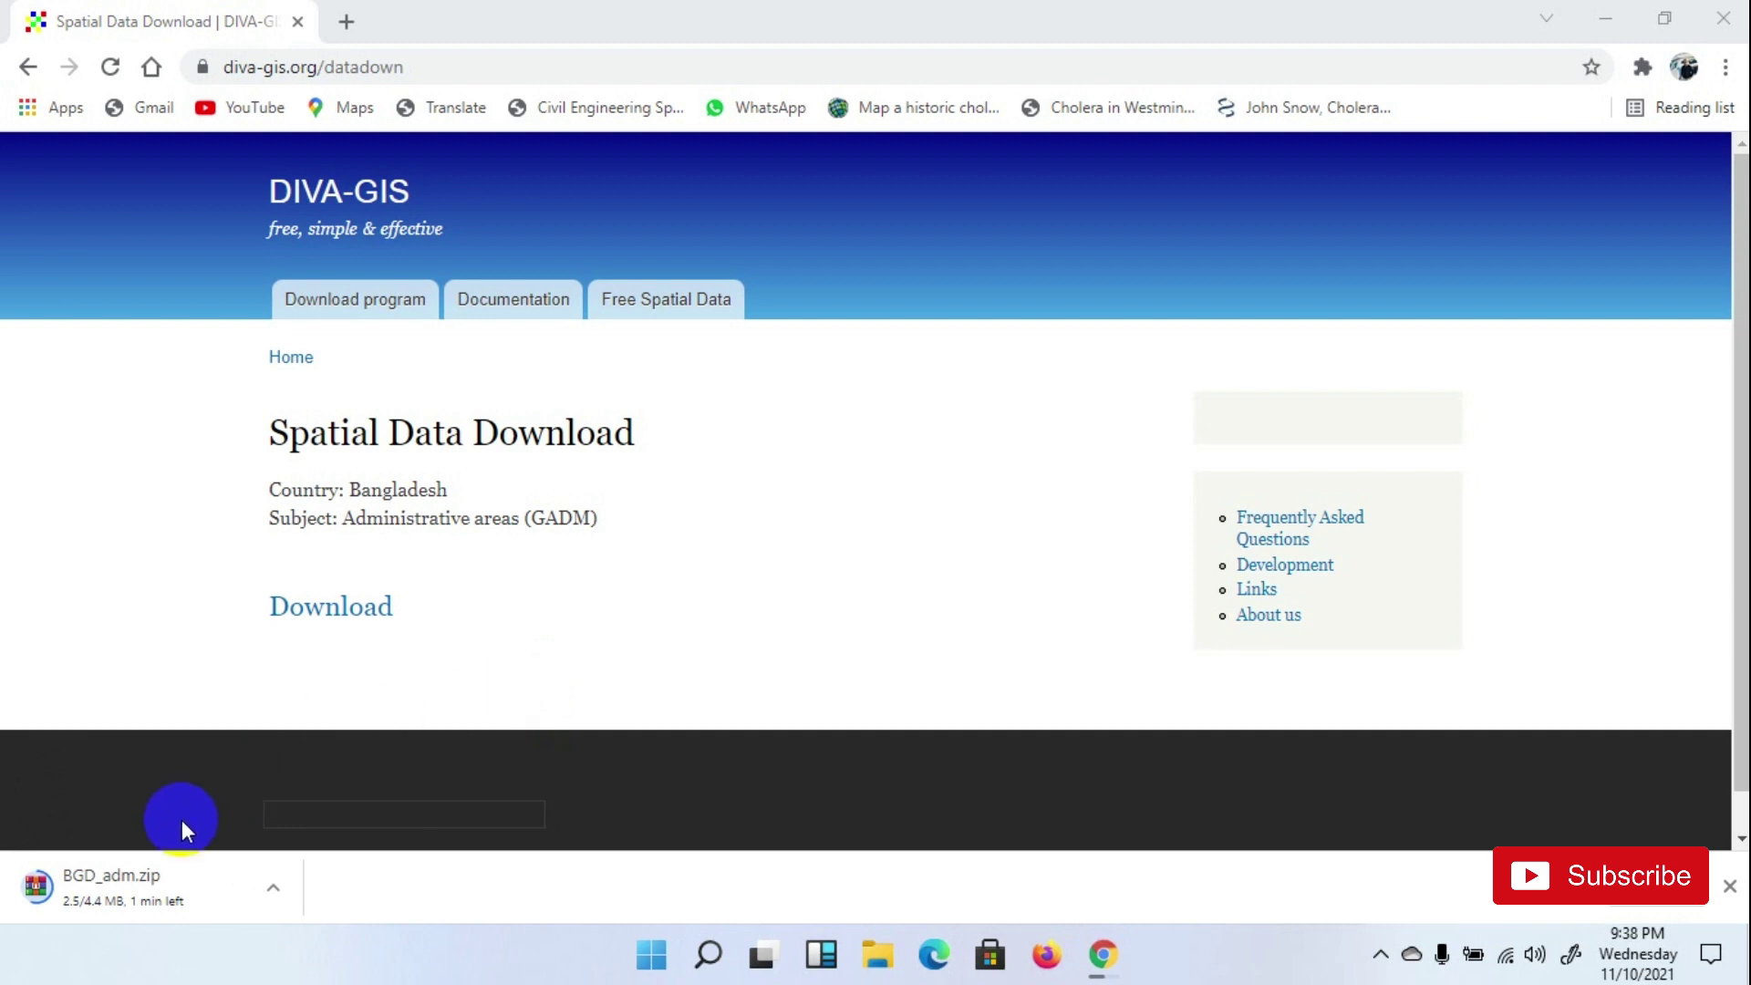
Download the Bangladesh 'Inland water' archive from DIVA-GIS
click(37, 73)
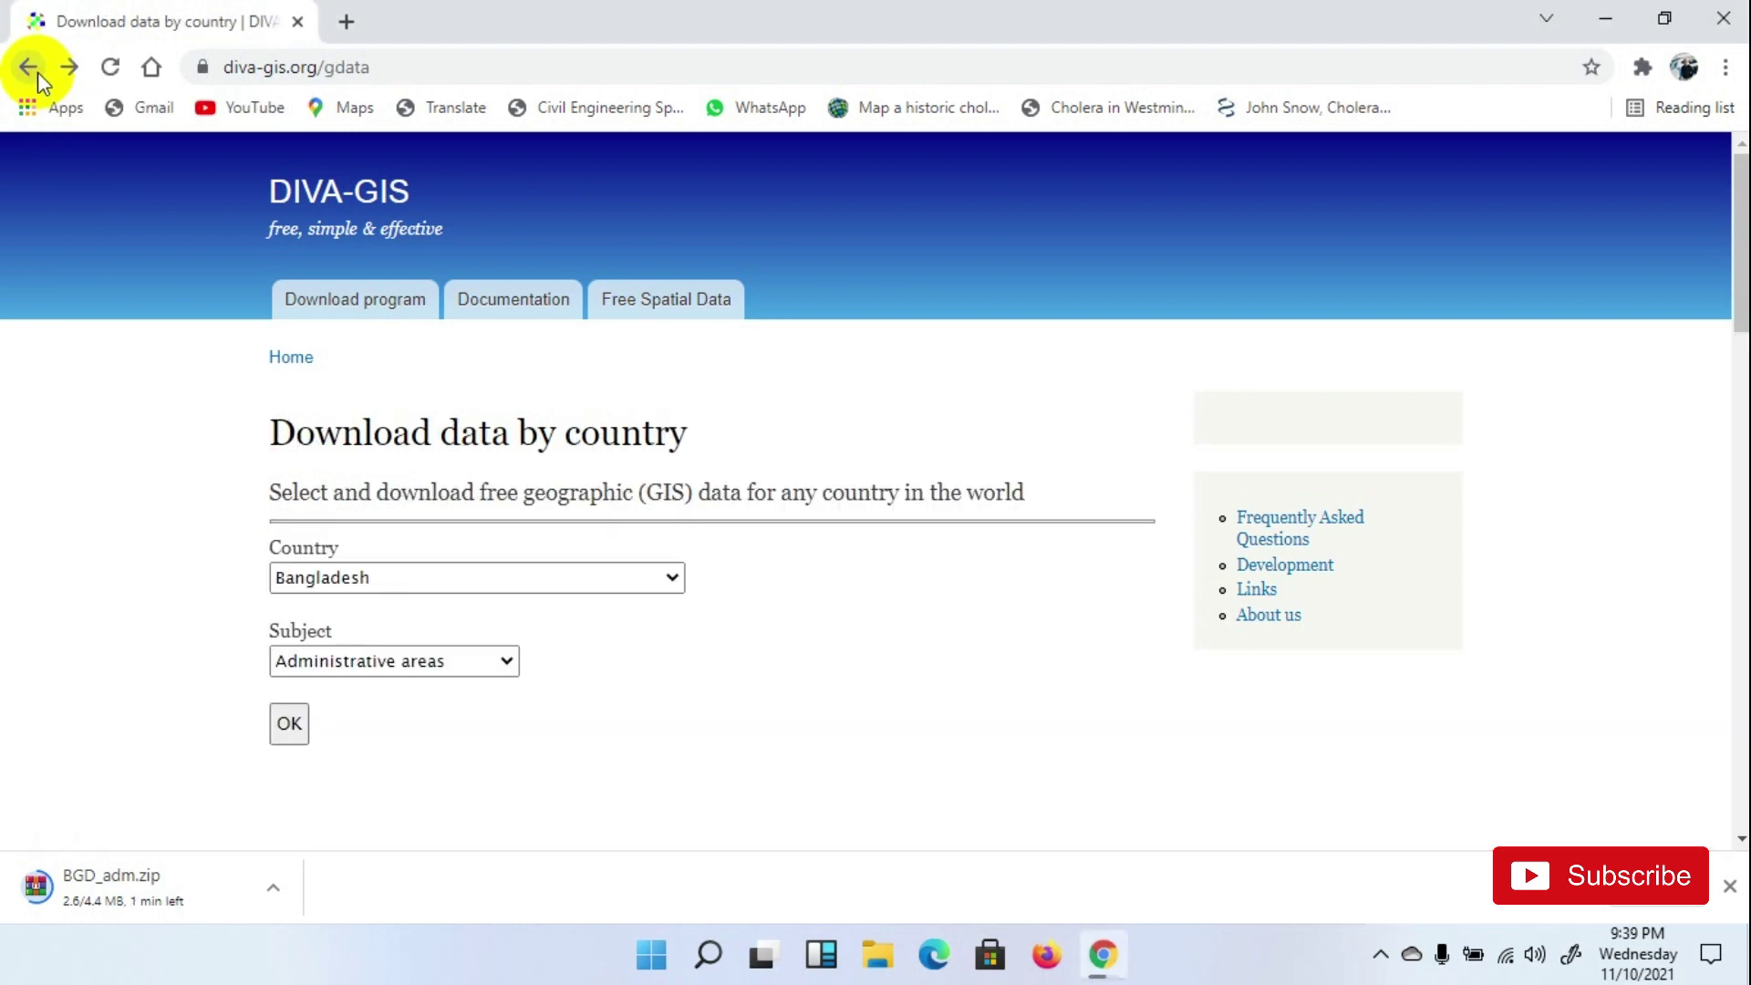
click(348, 664)
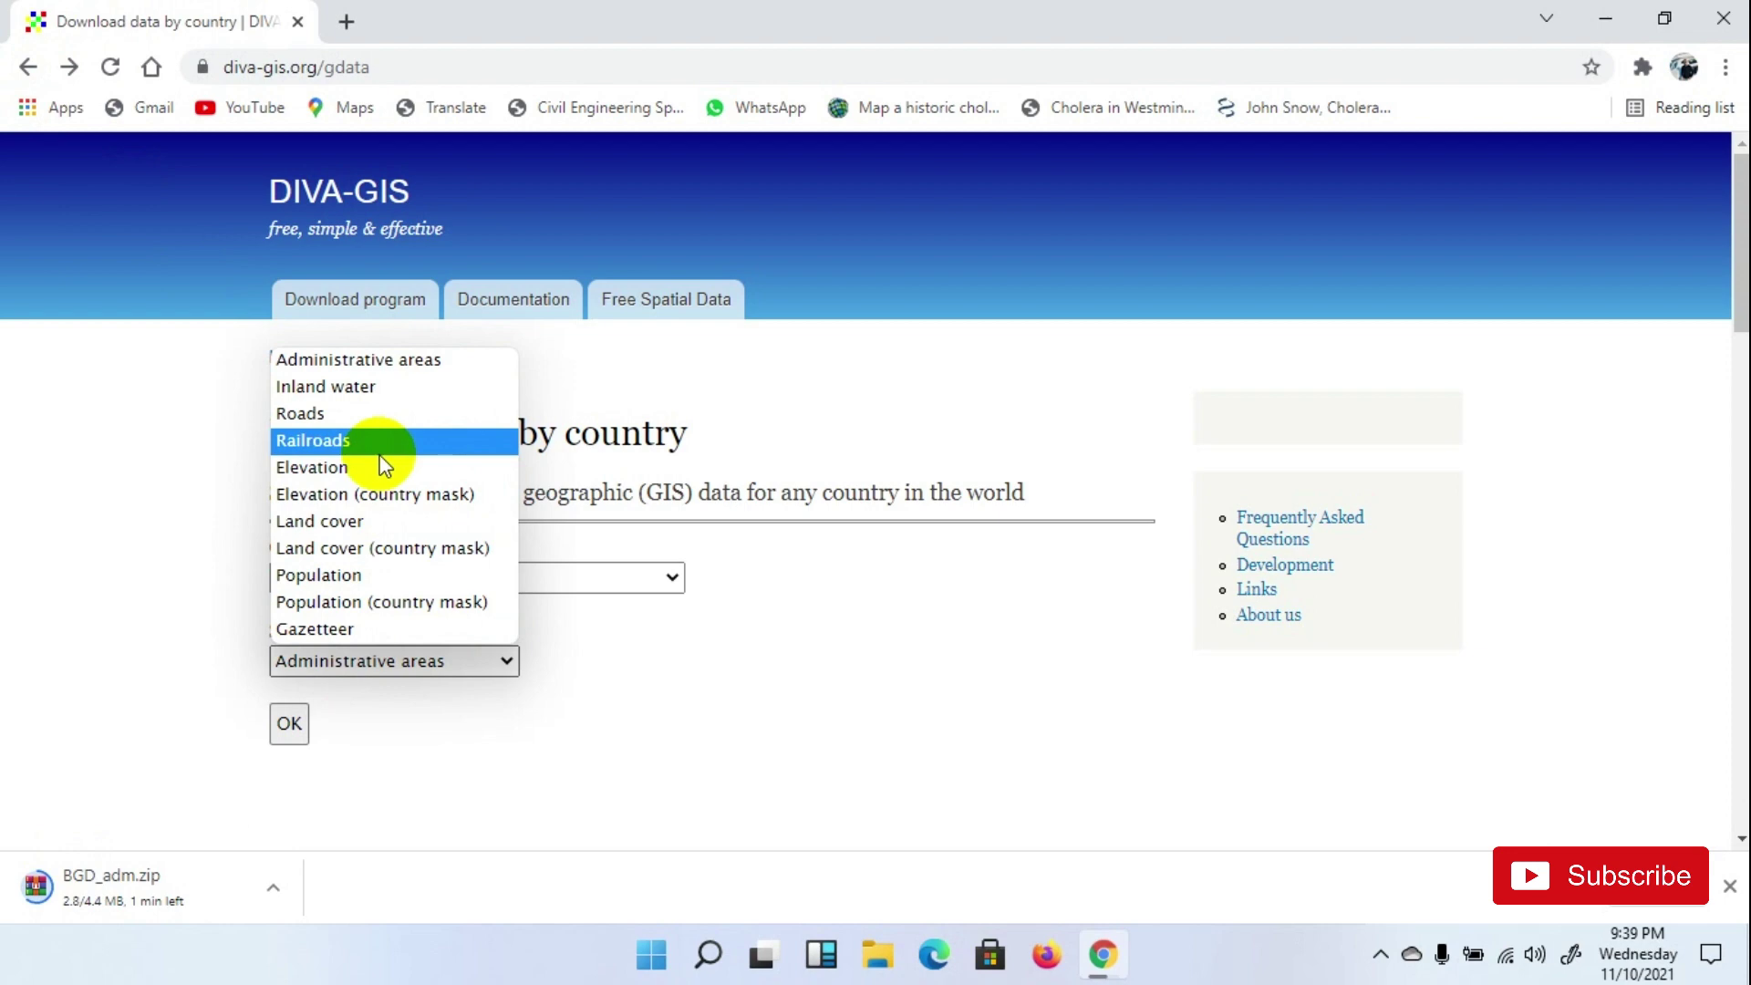
click(374, 387)
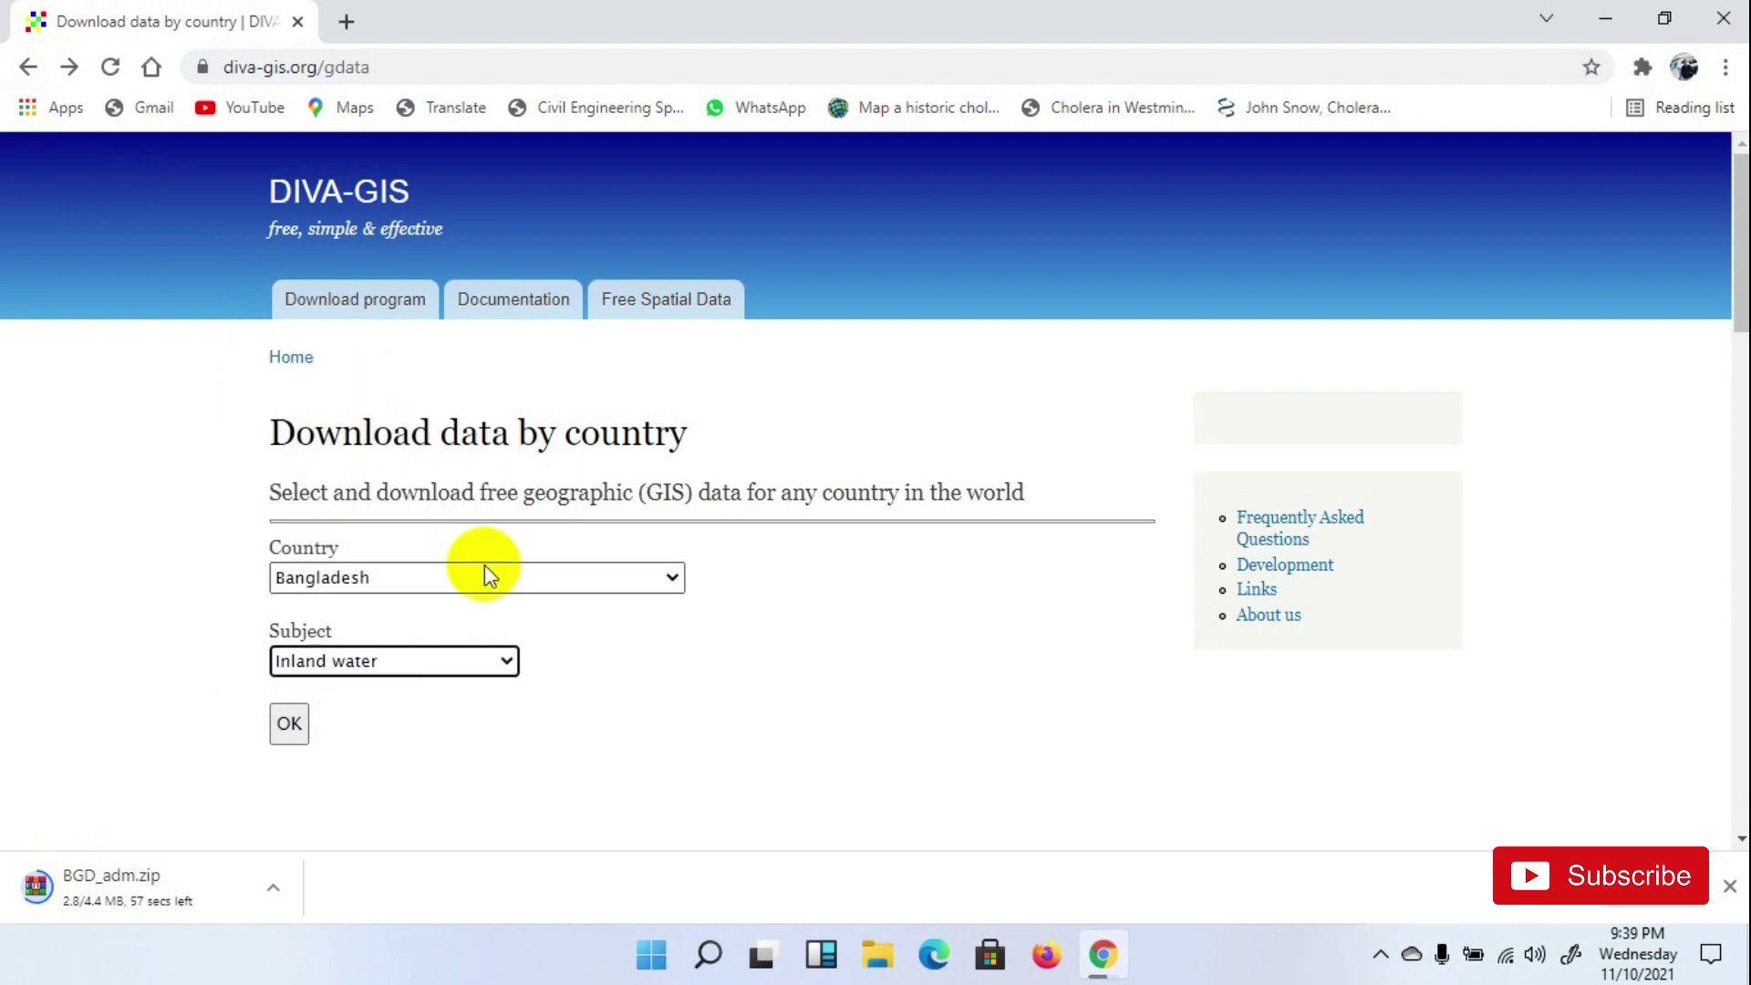
click(289, 720)
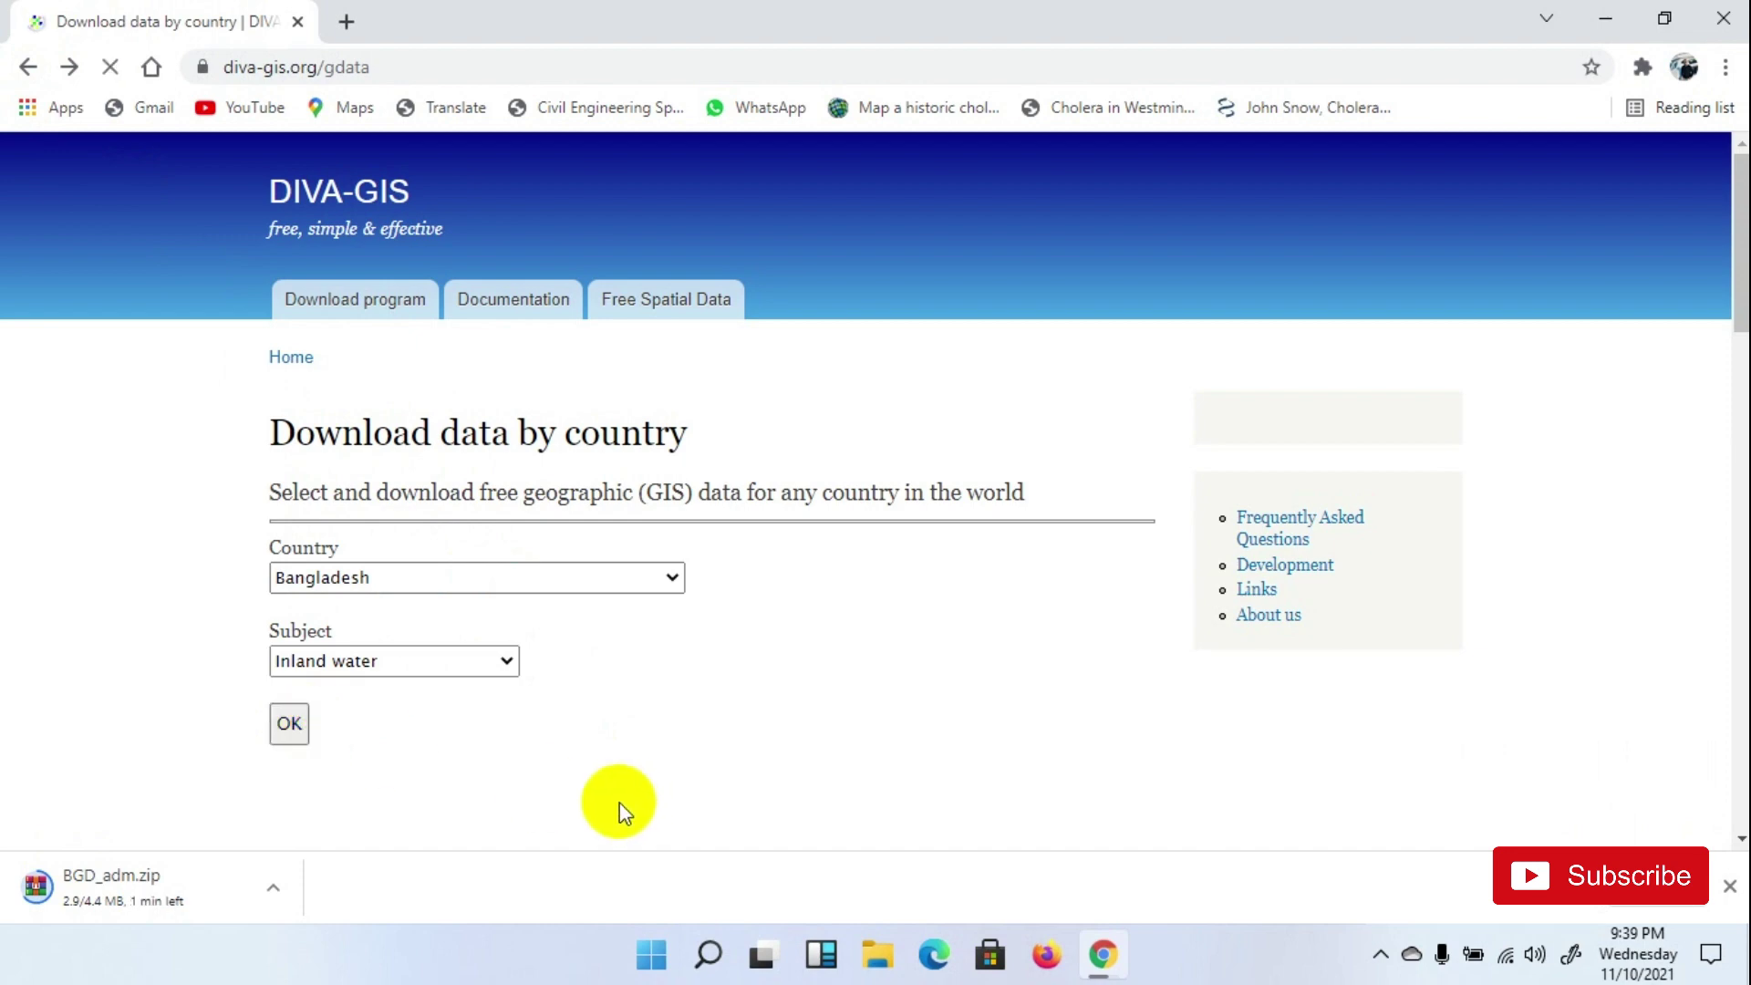
click(344, 611)
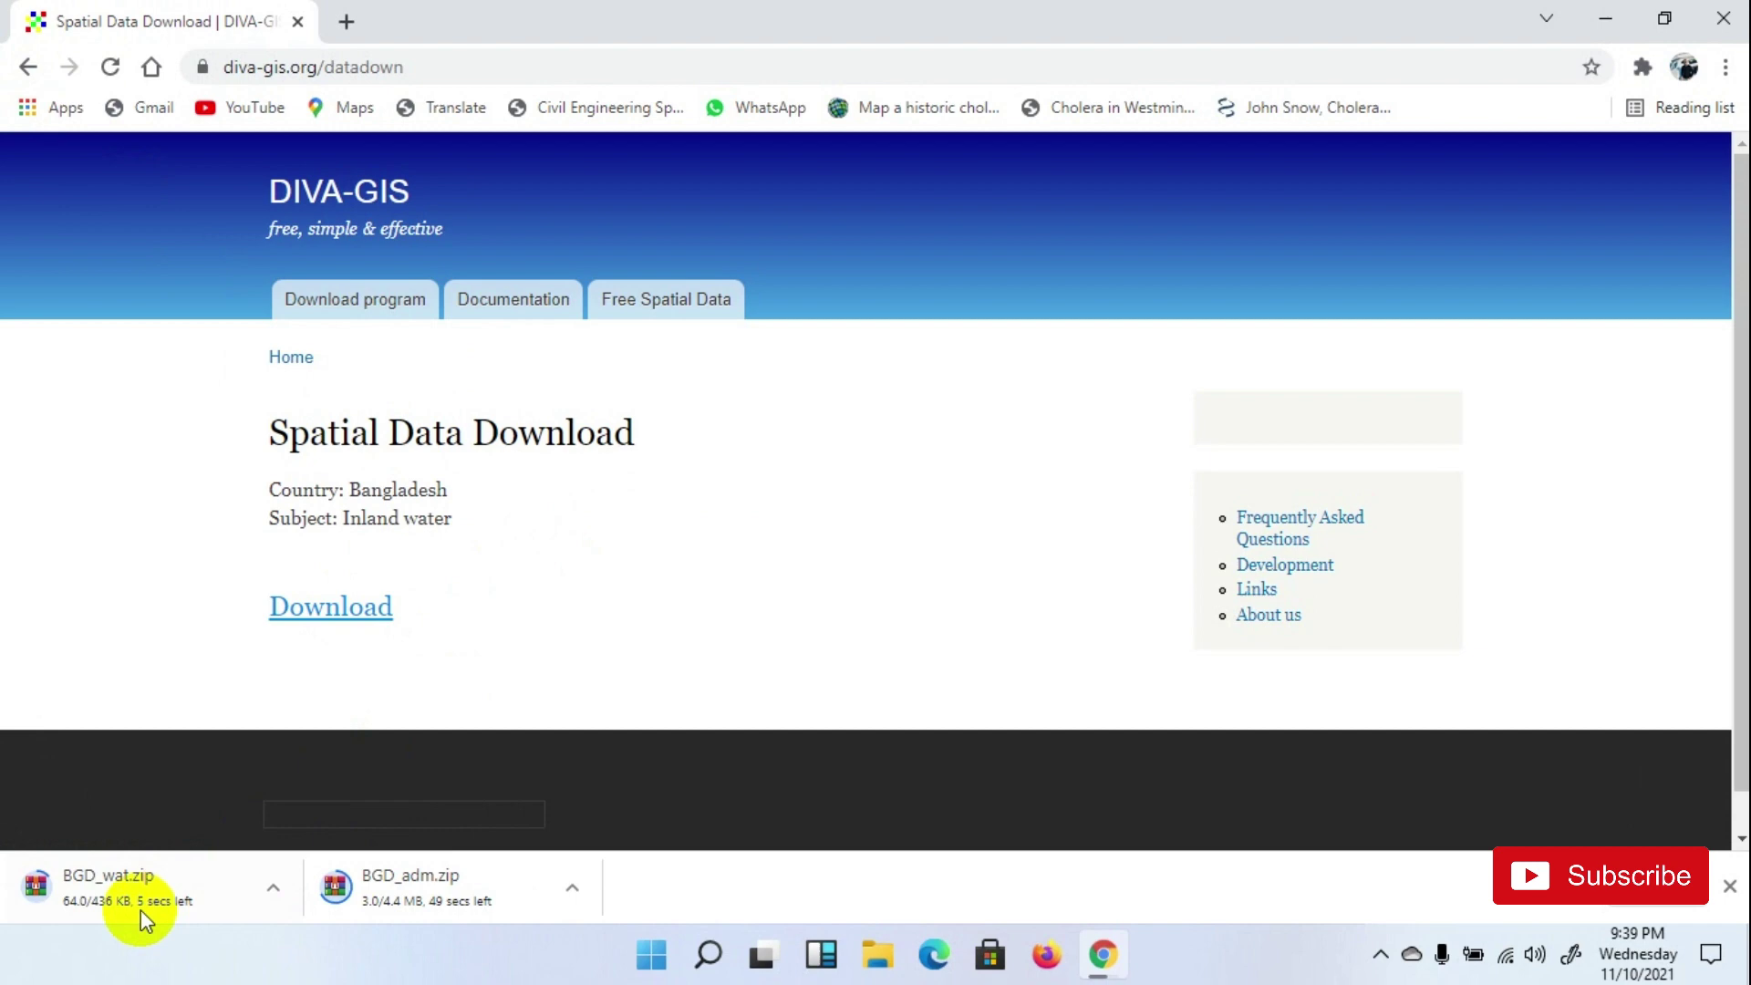
click(162, 875)
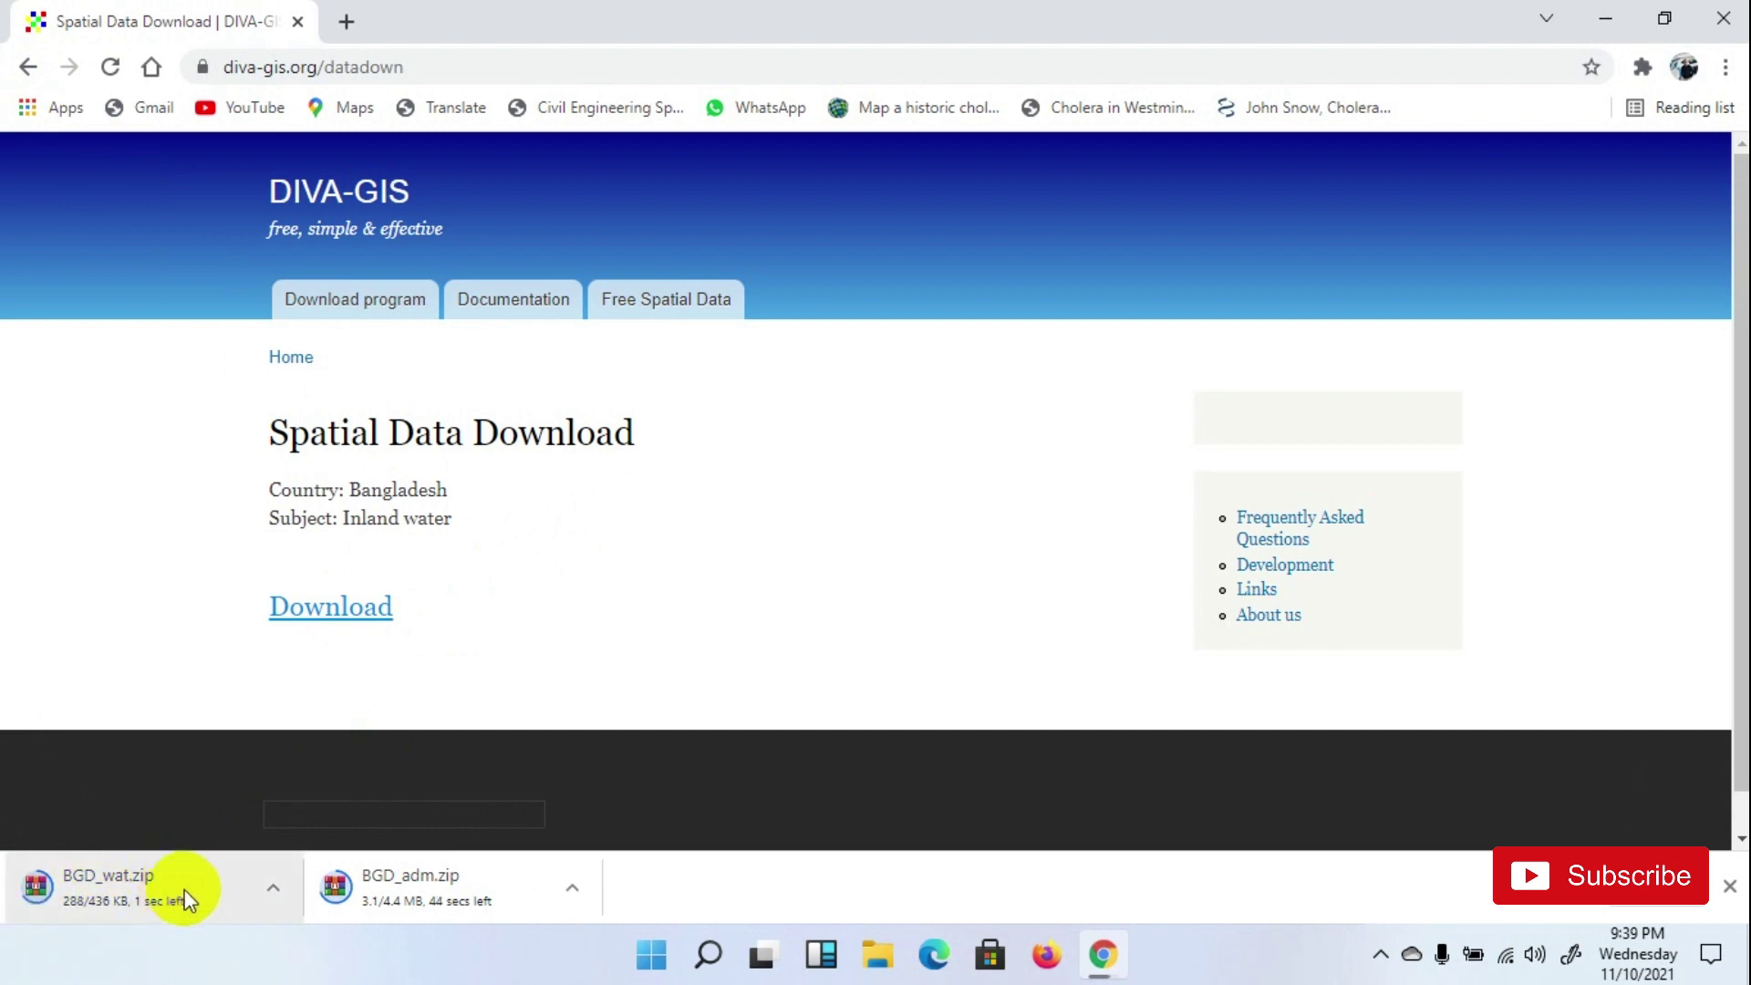
Download the Bangladesh 'Roads' archive from DIVA-GIS
click(30, 71)
click(320, 669)
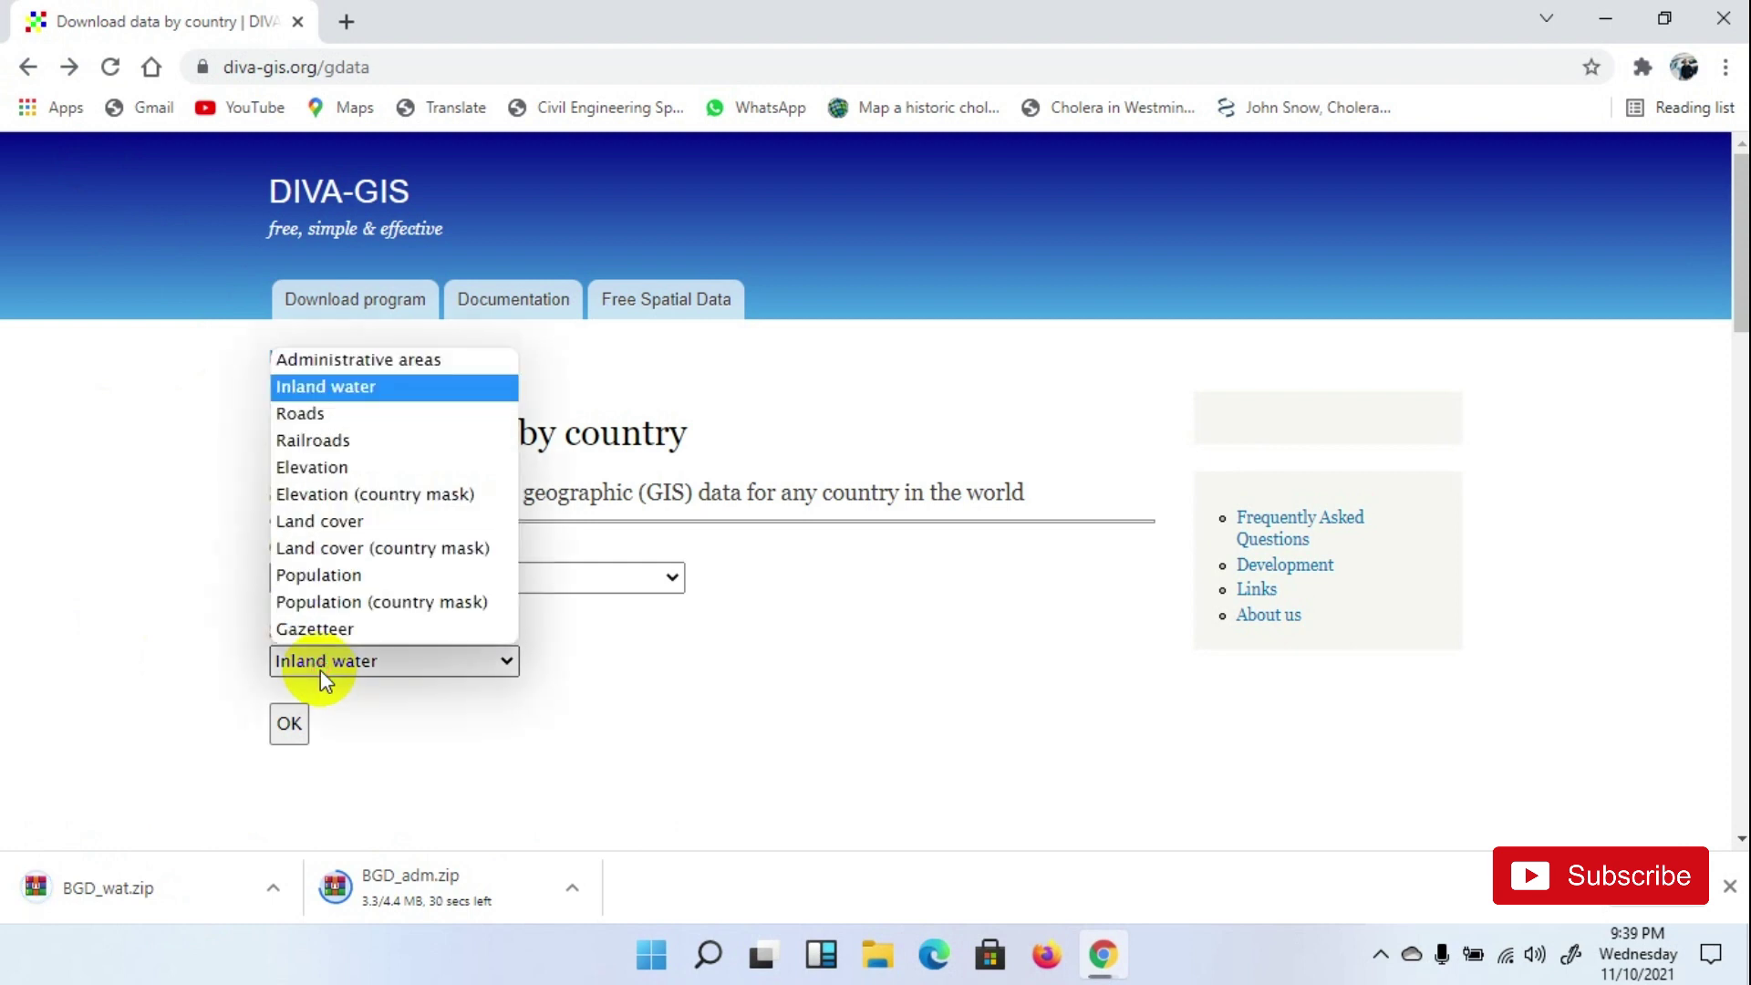
click(323, 420)
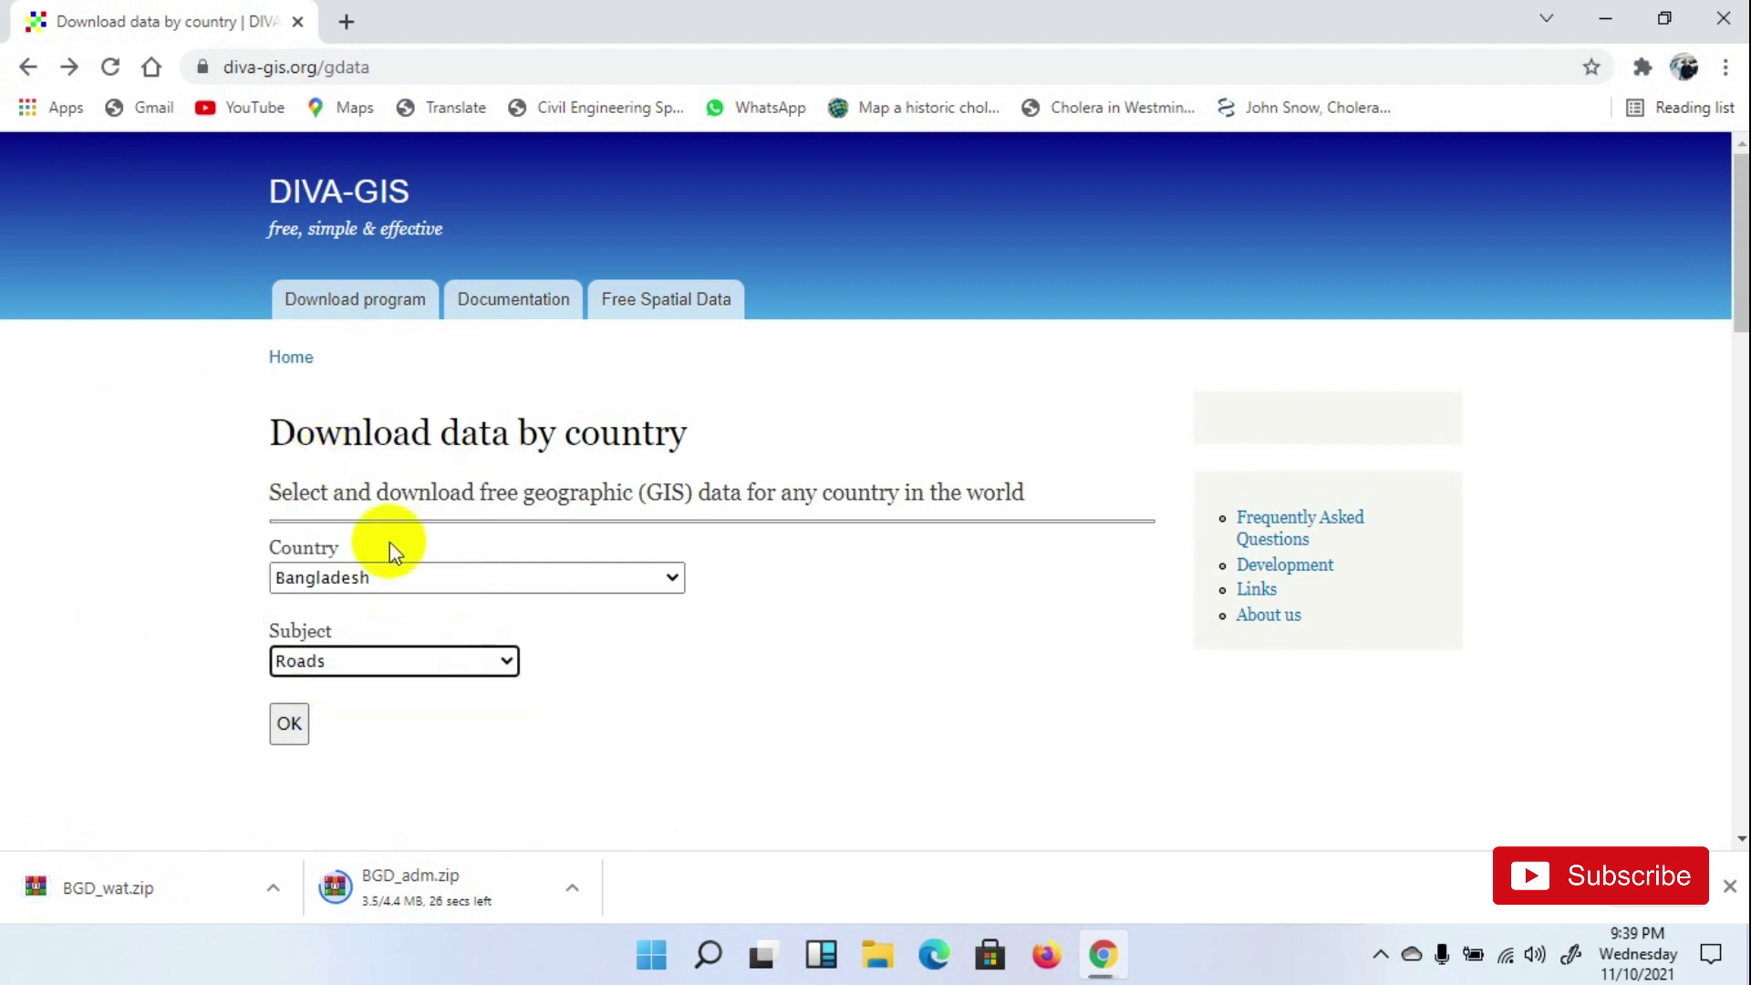
click(279, 737)
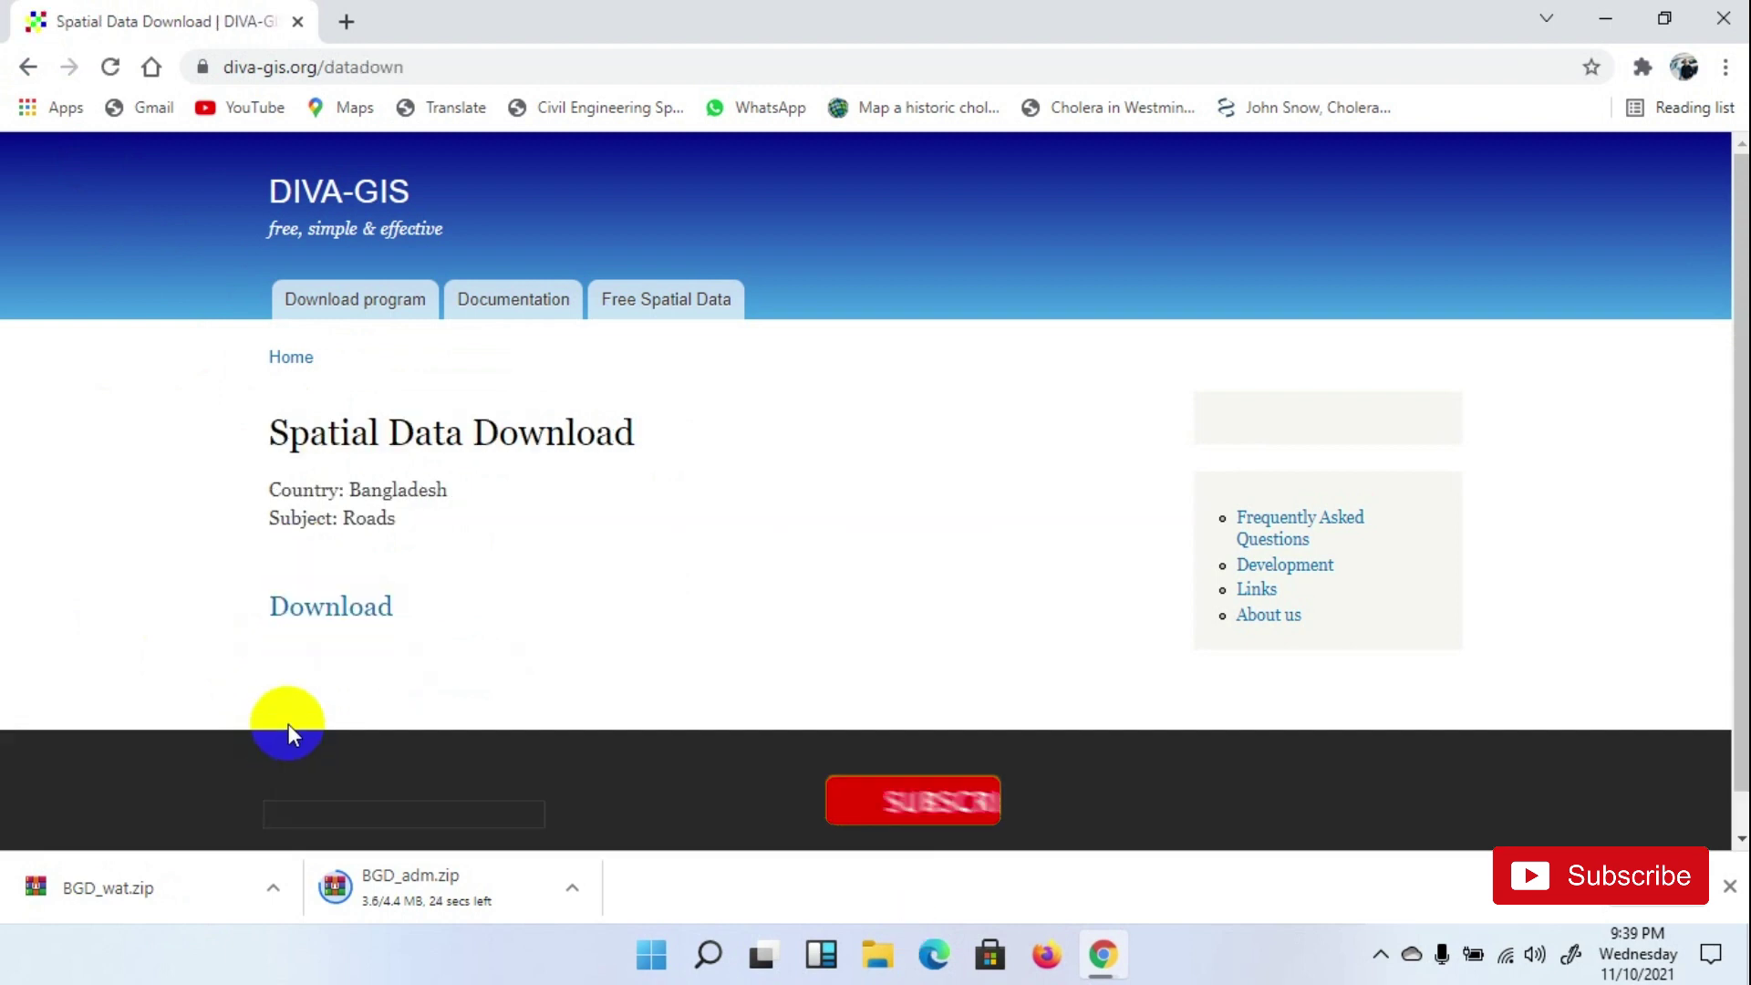
click(343, 629)
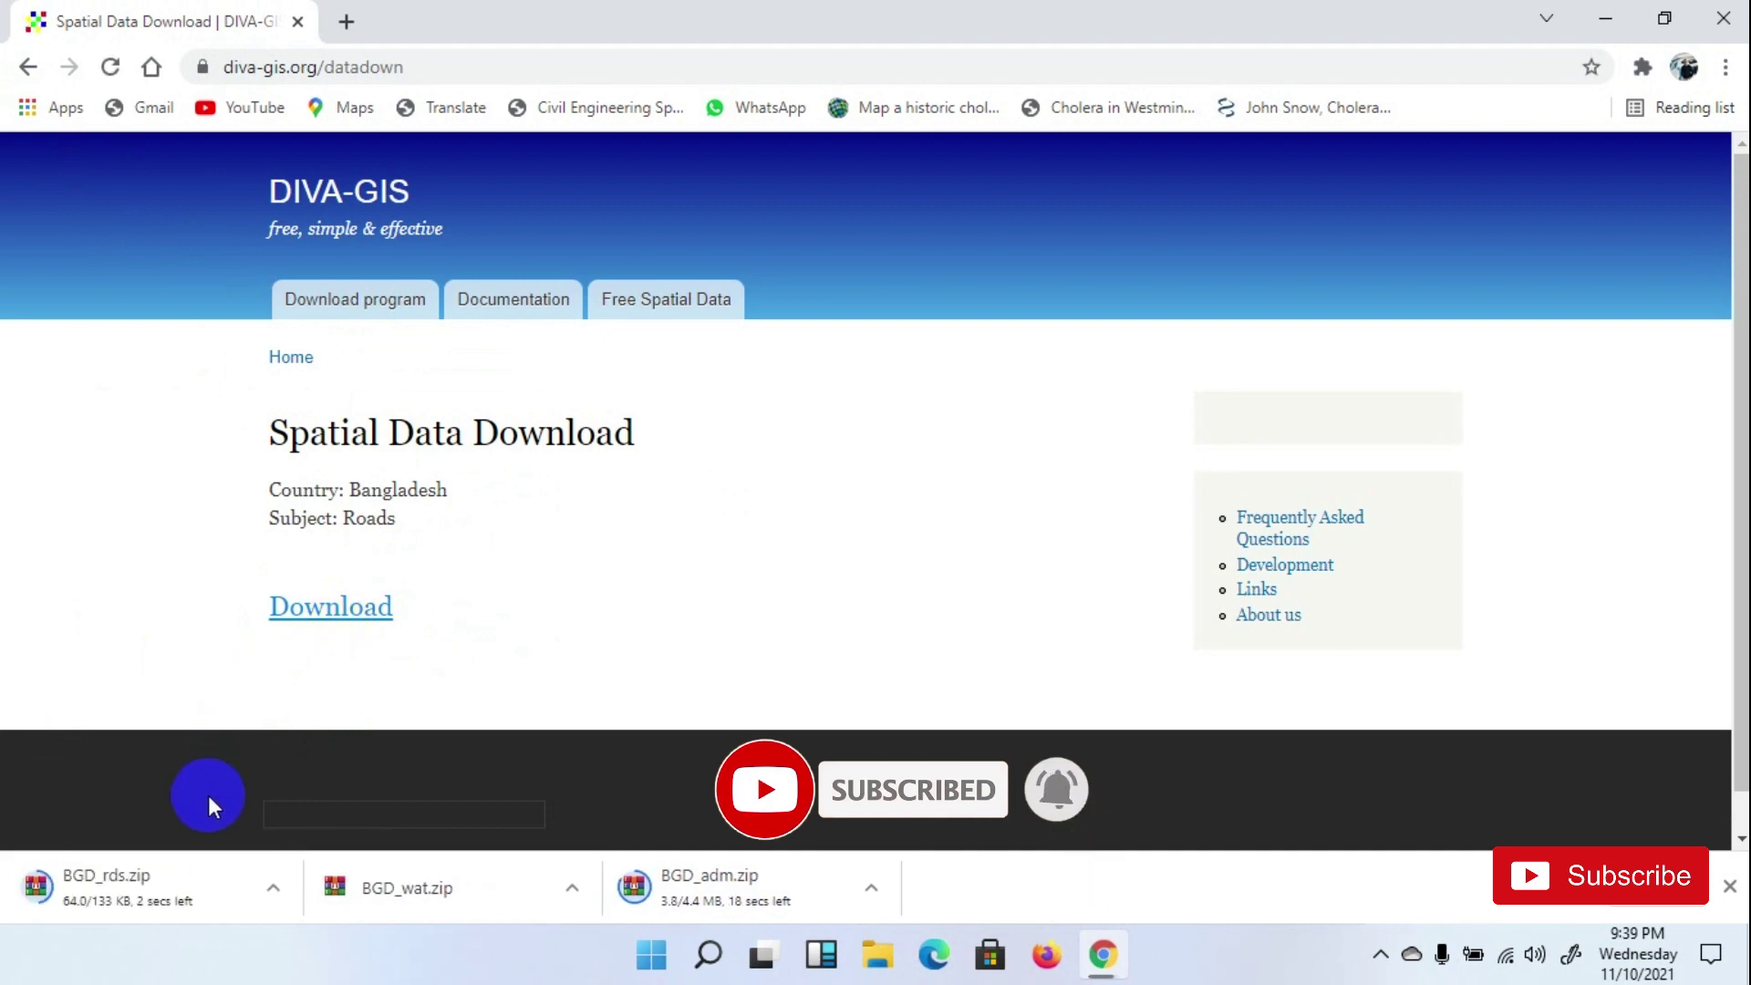
Bring up the Bangladesh 'Railroads' download page
click(28, 68)
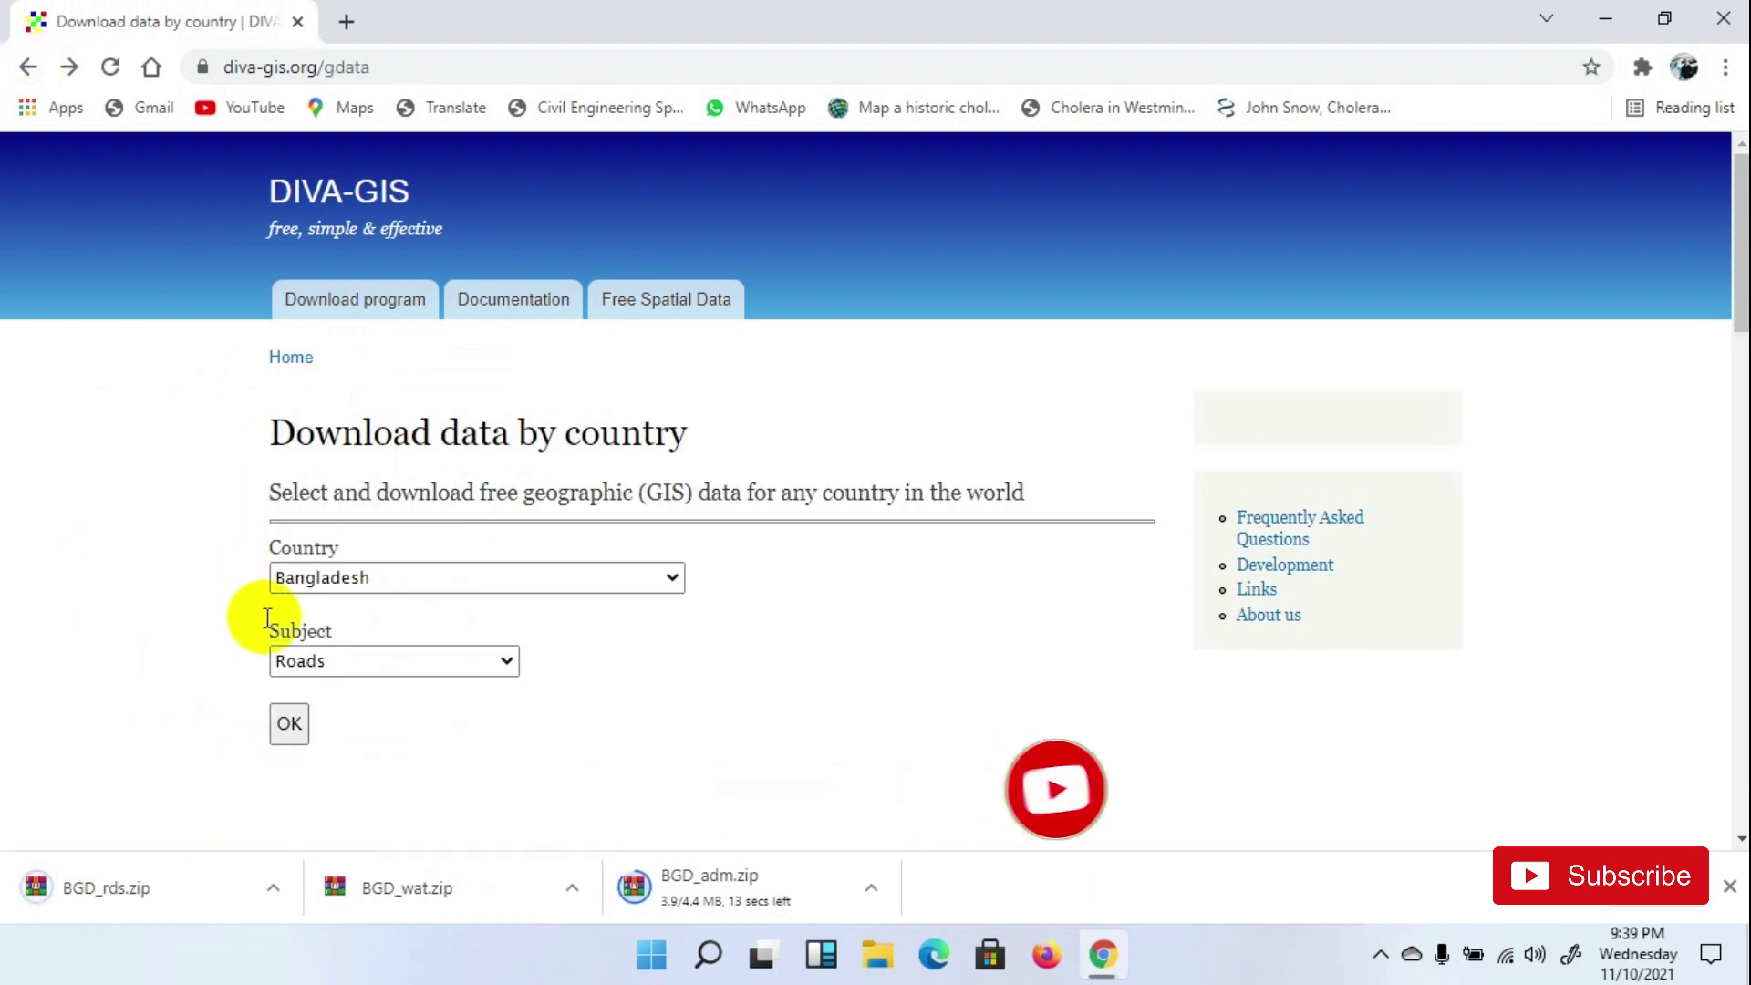
click(334, 662)
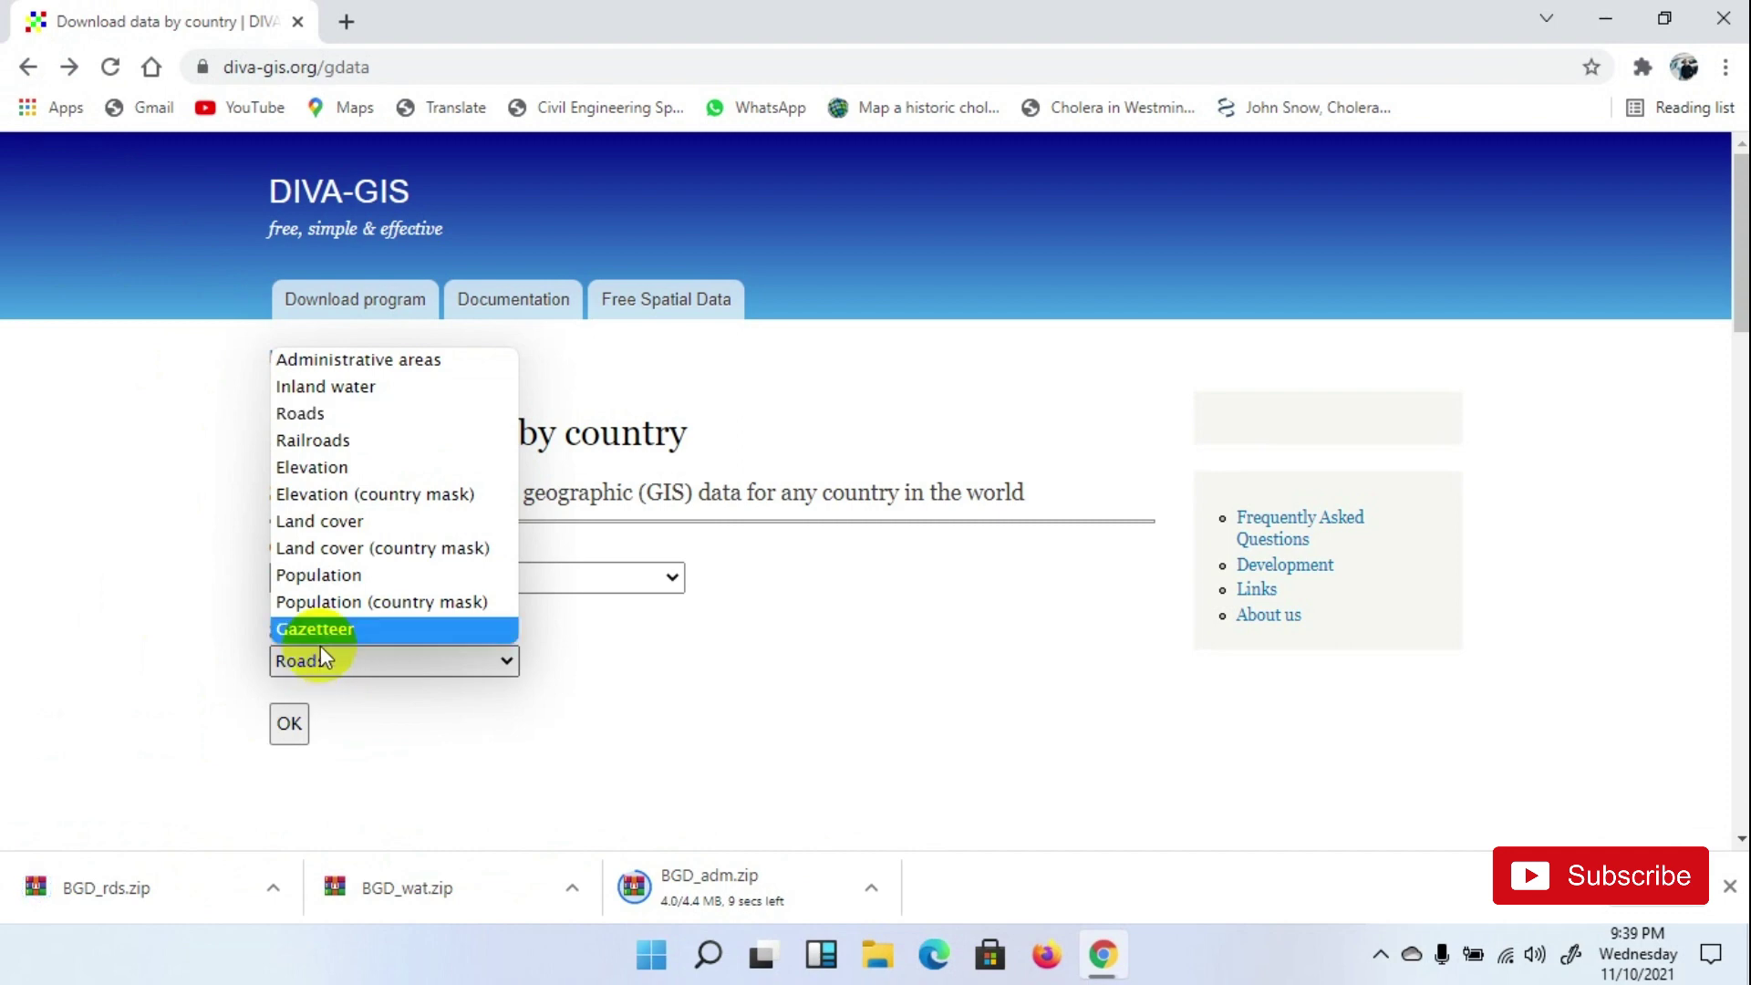
click(330, 442)
click(290, 722)
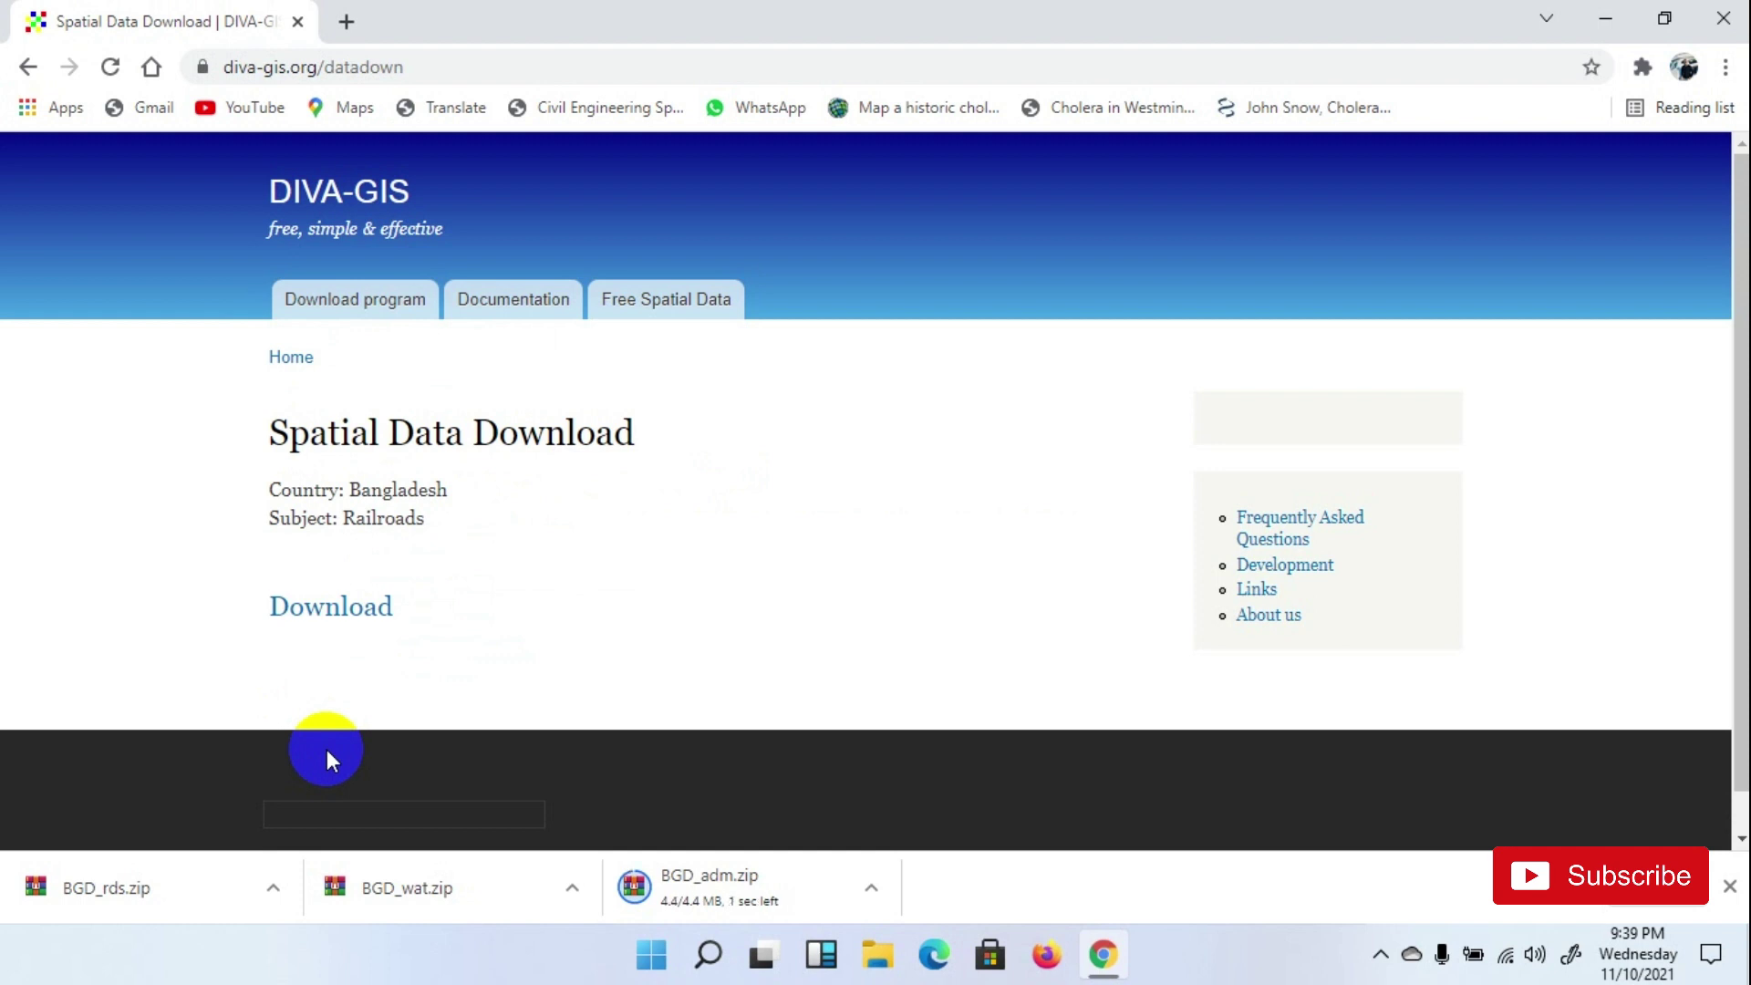
Select the three downloaded Bangladesh archives in Downloads, then reveal the desktop
click(660, 905)
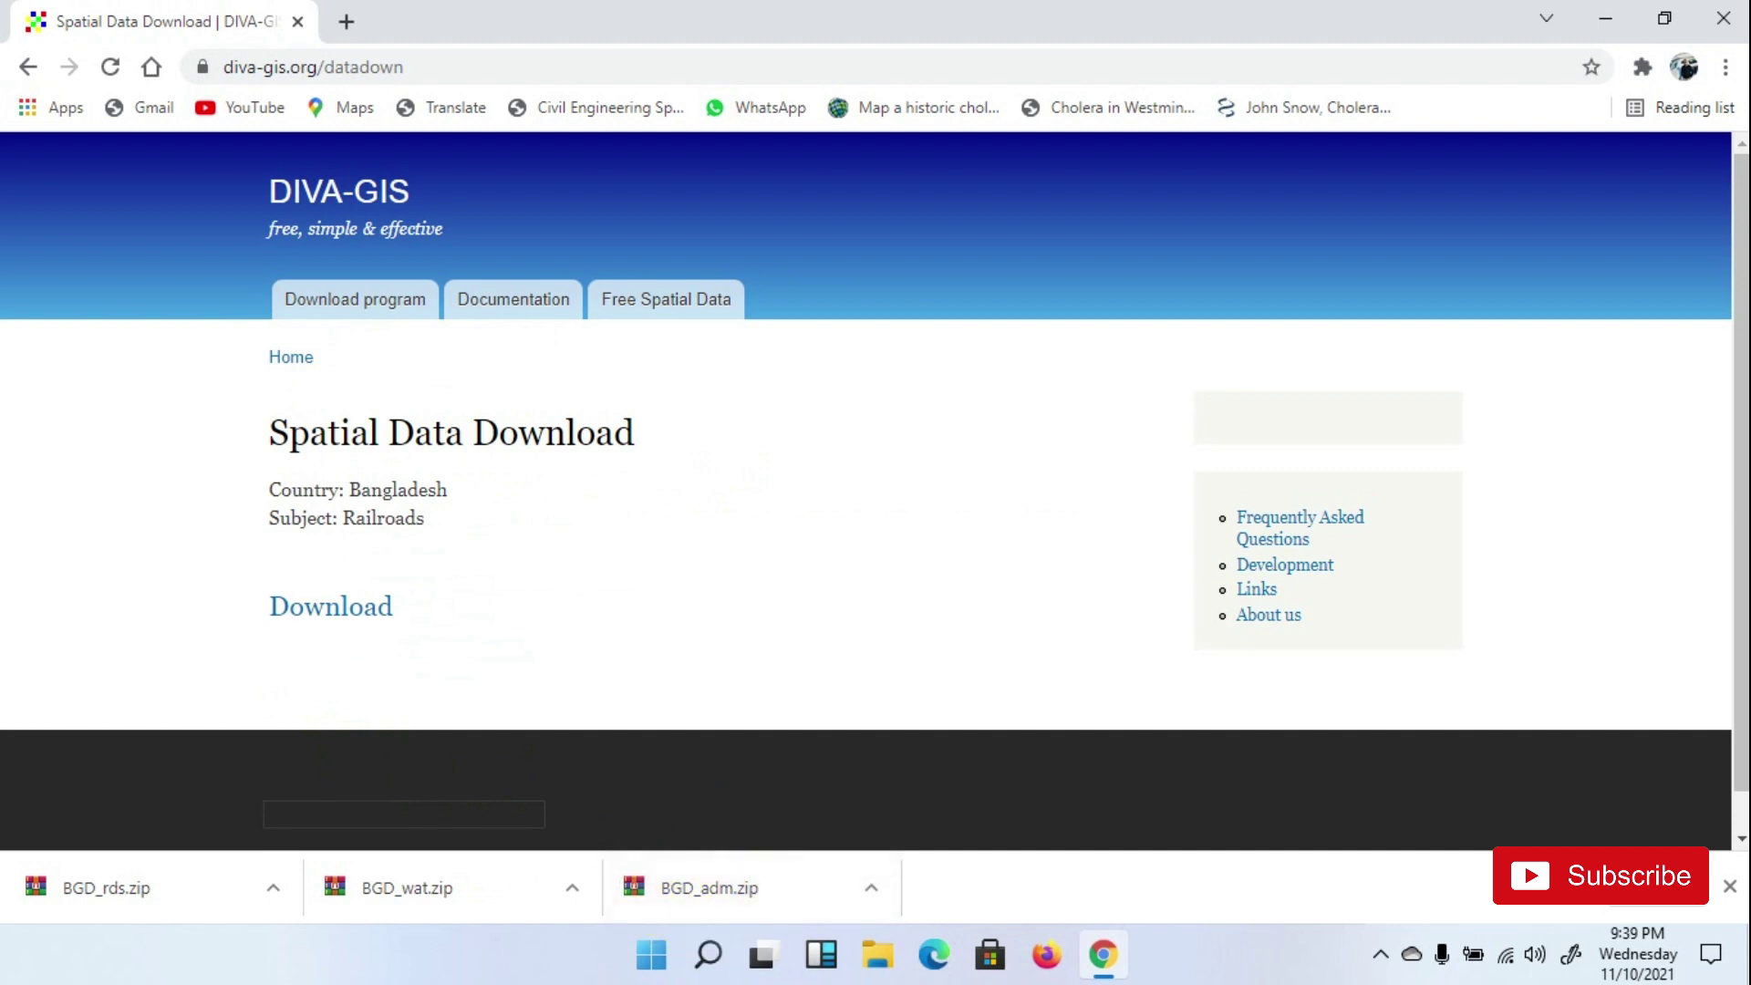
right_click(137, 905)
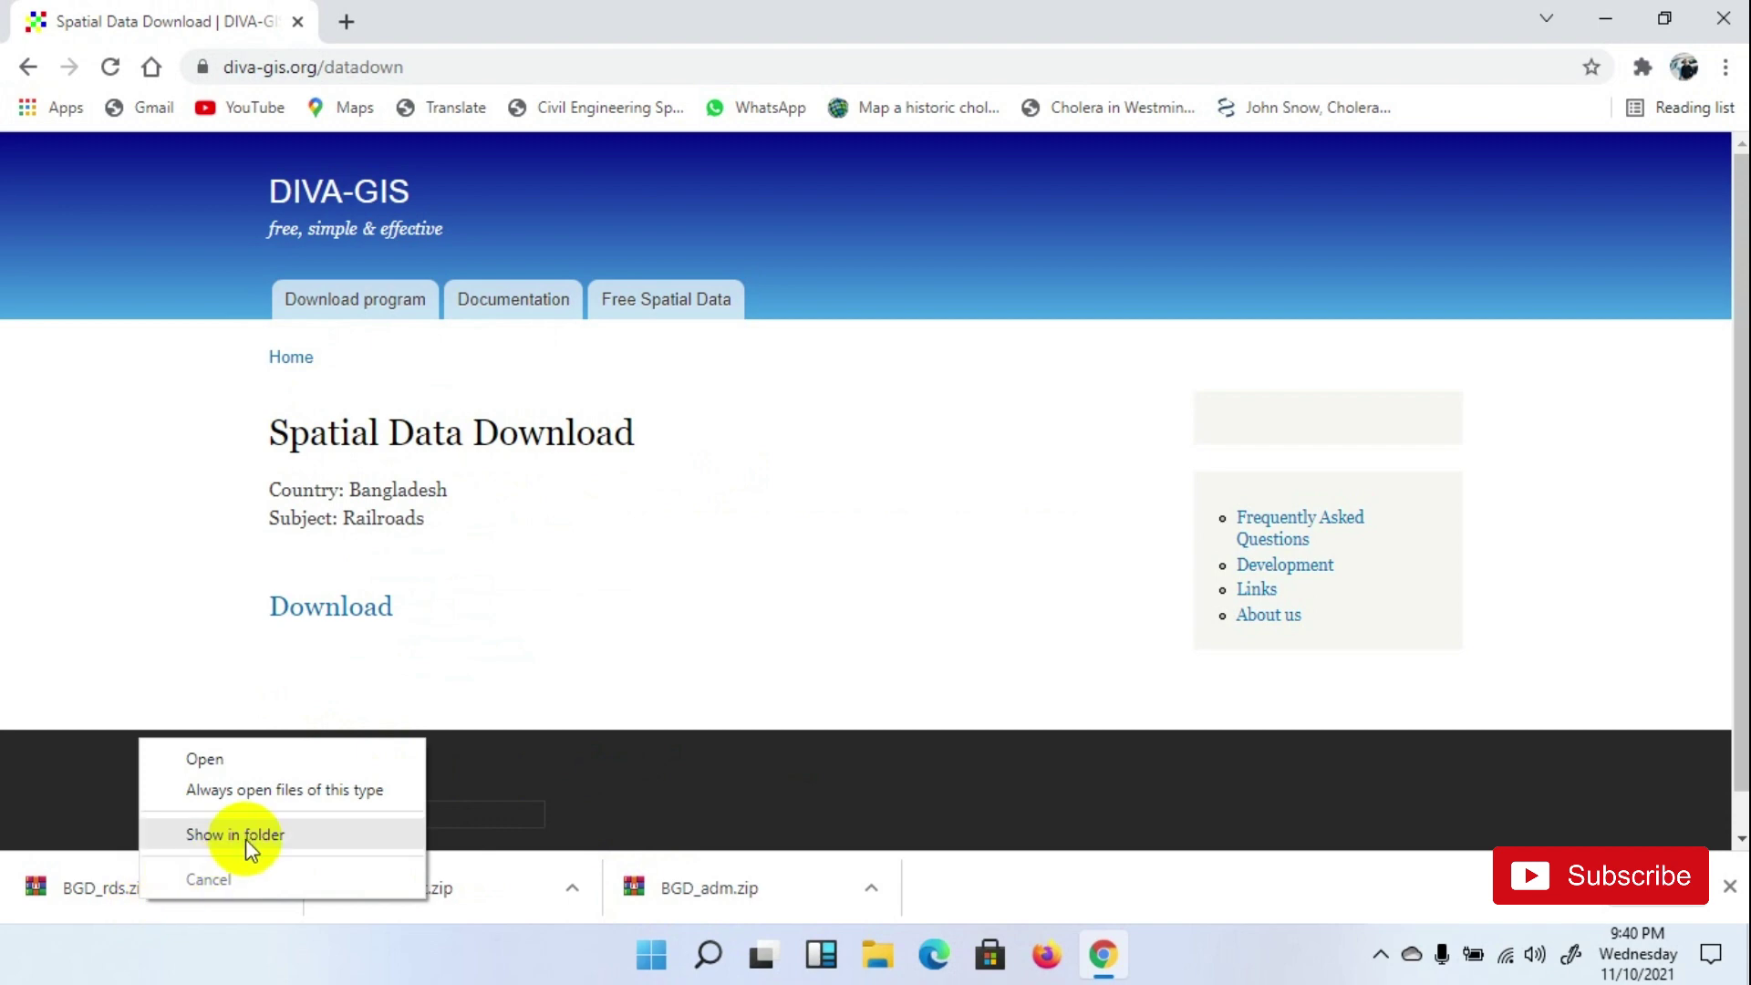
click(246, 837)
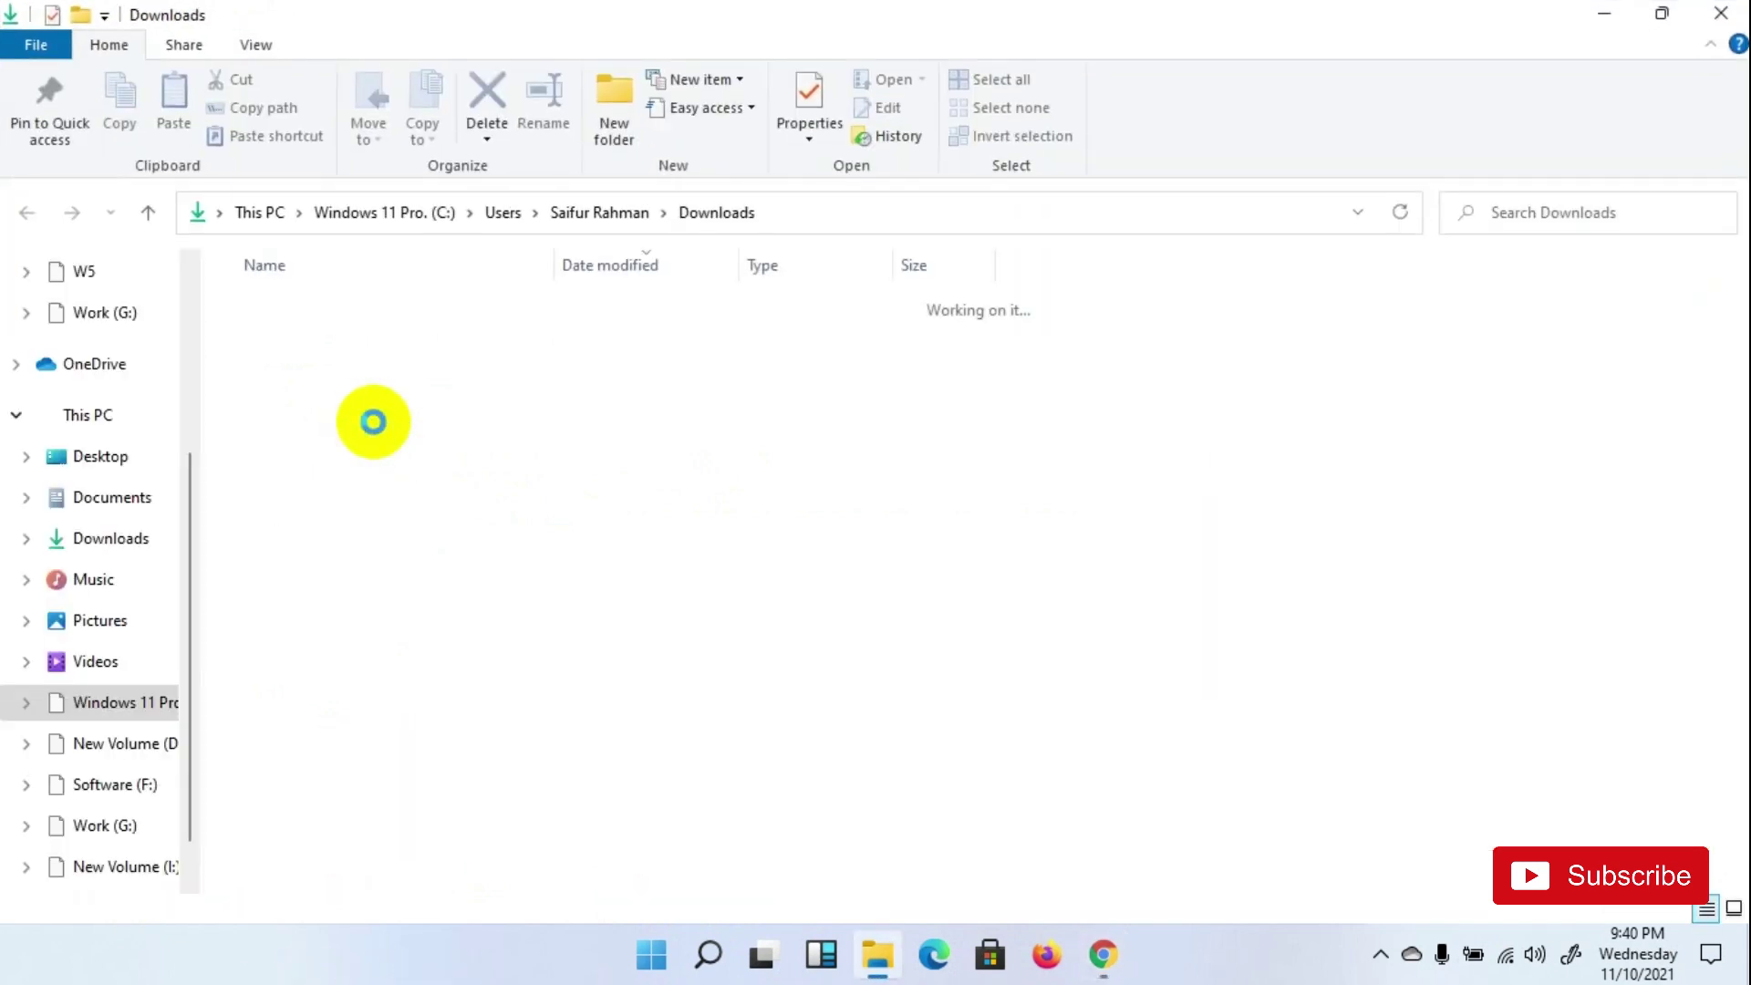
click(278, 343)
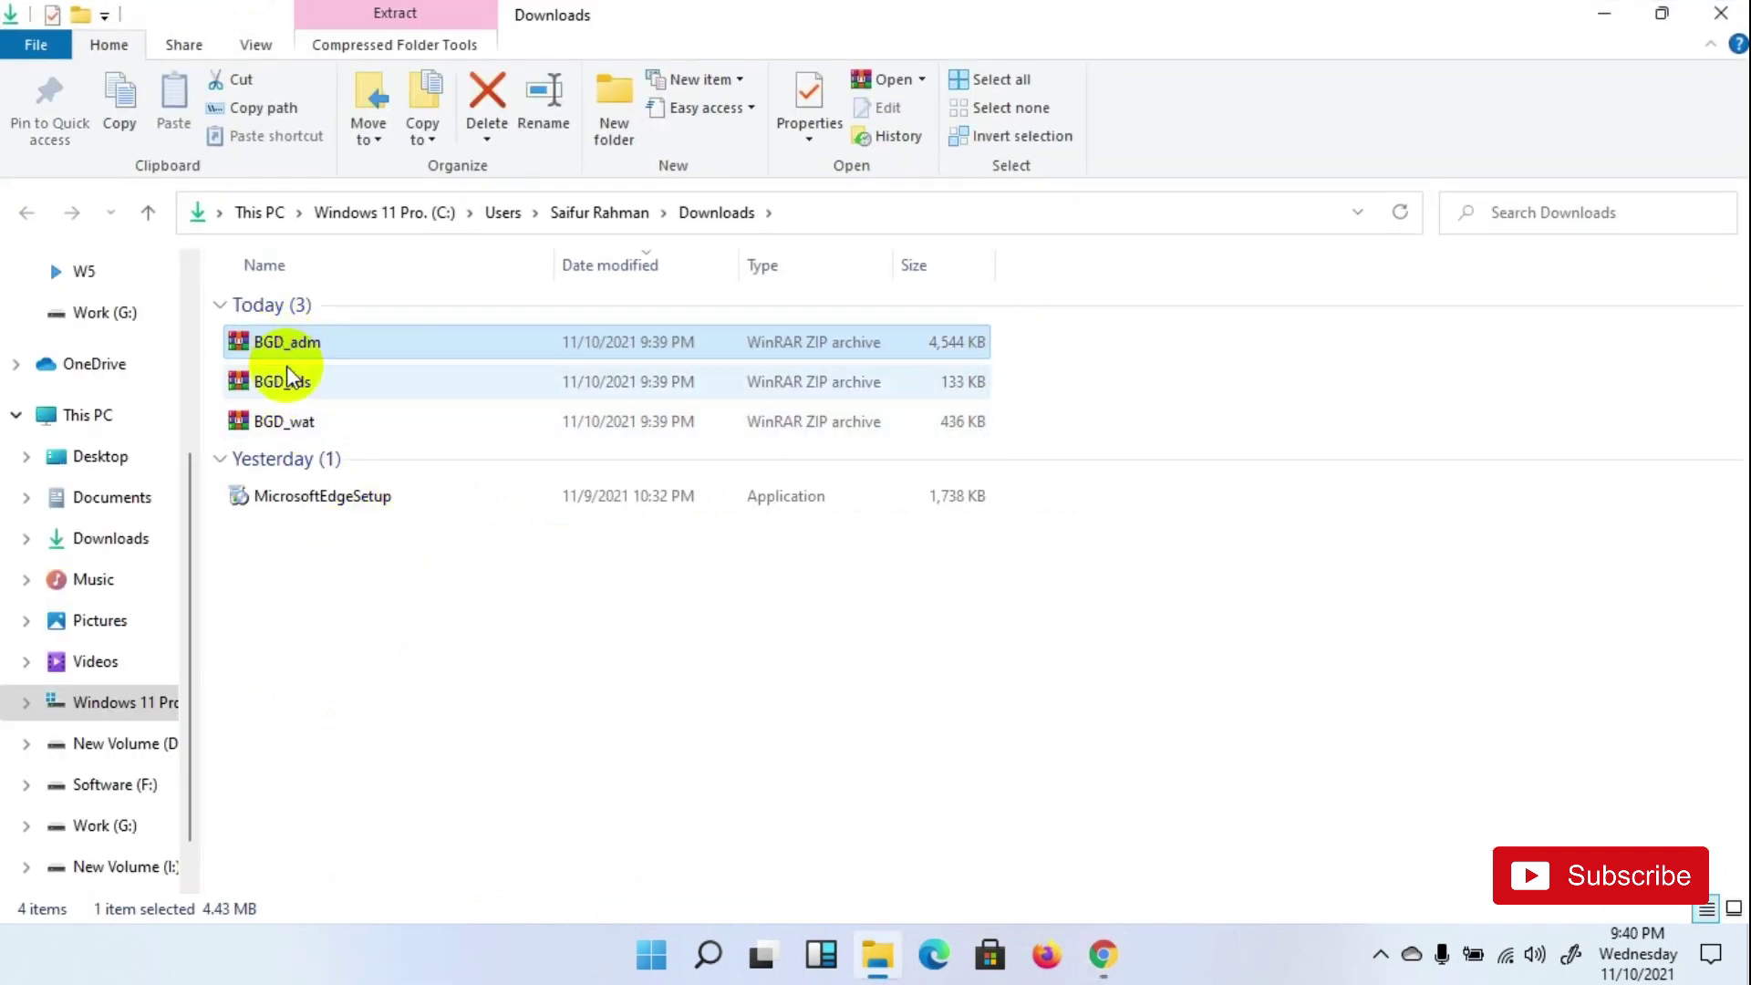
shift+click(278, 425)
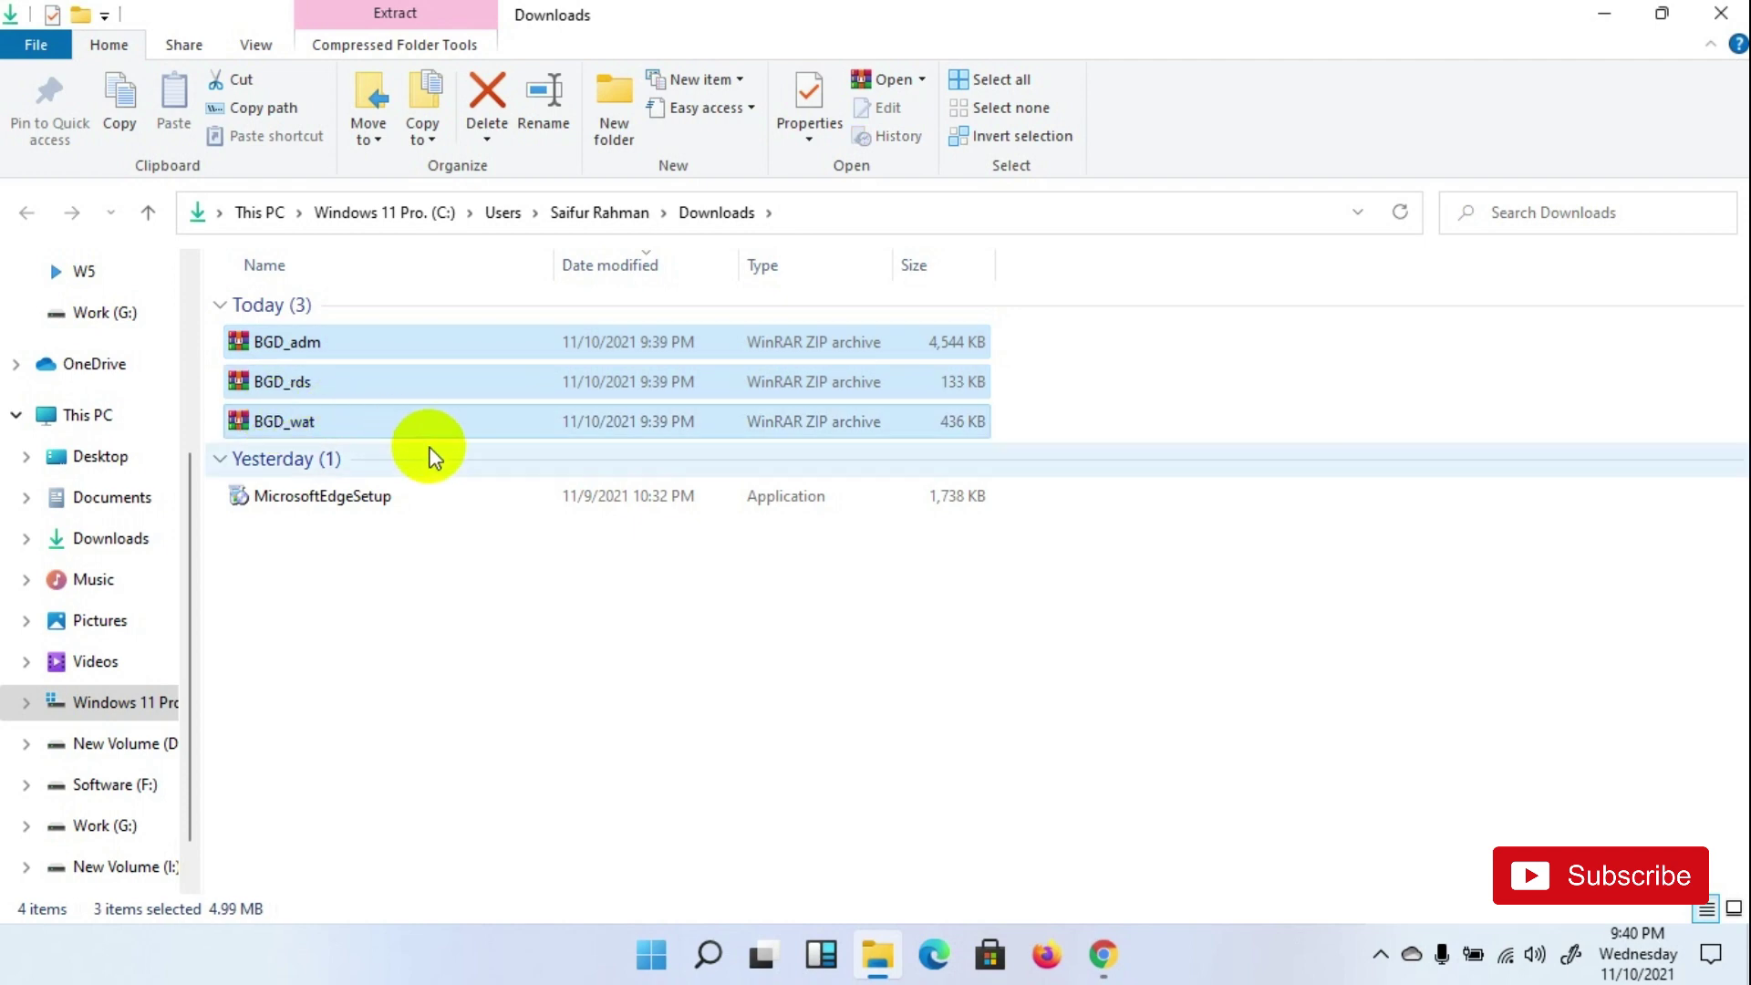
click(1711, 954)
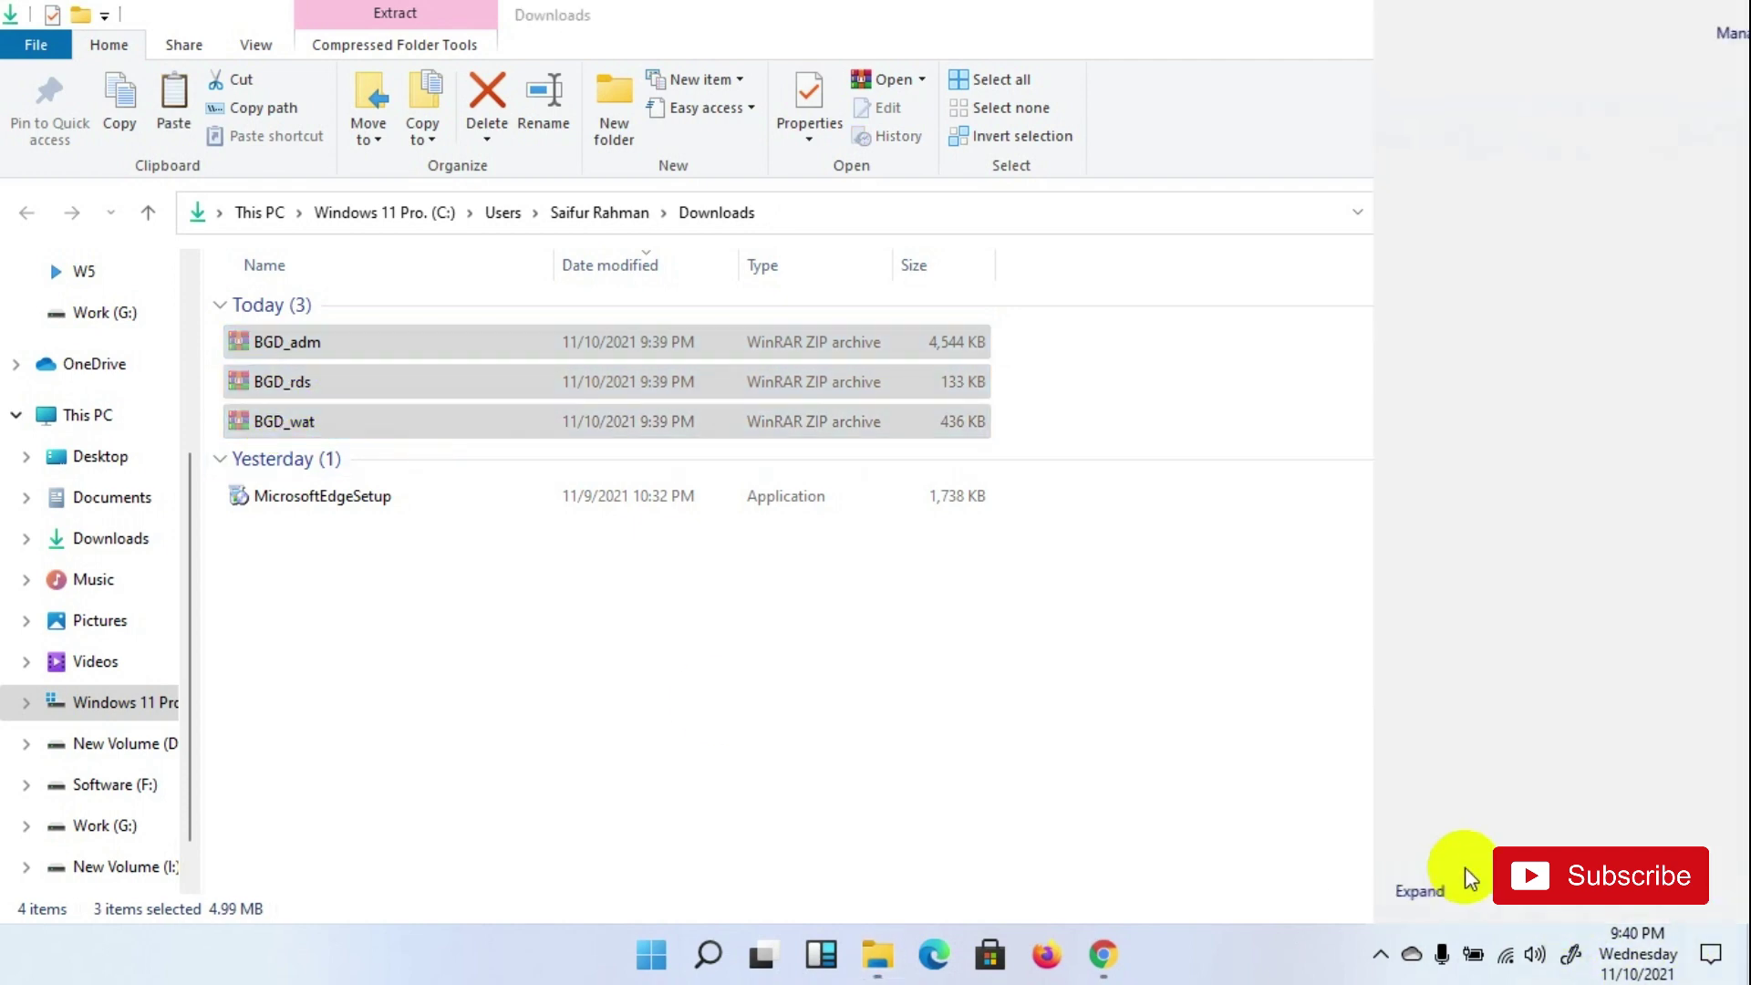
click(1173, 586)
click(1635, 16)
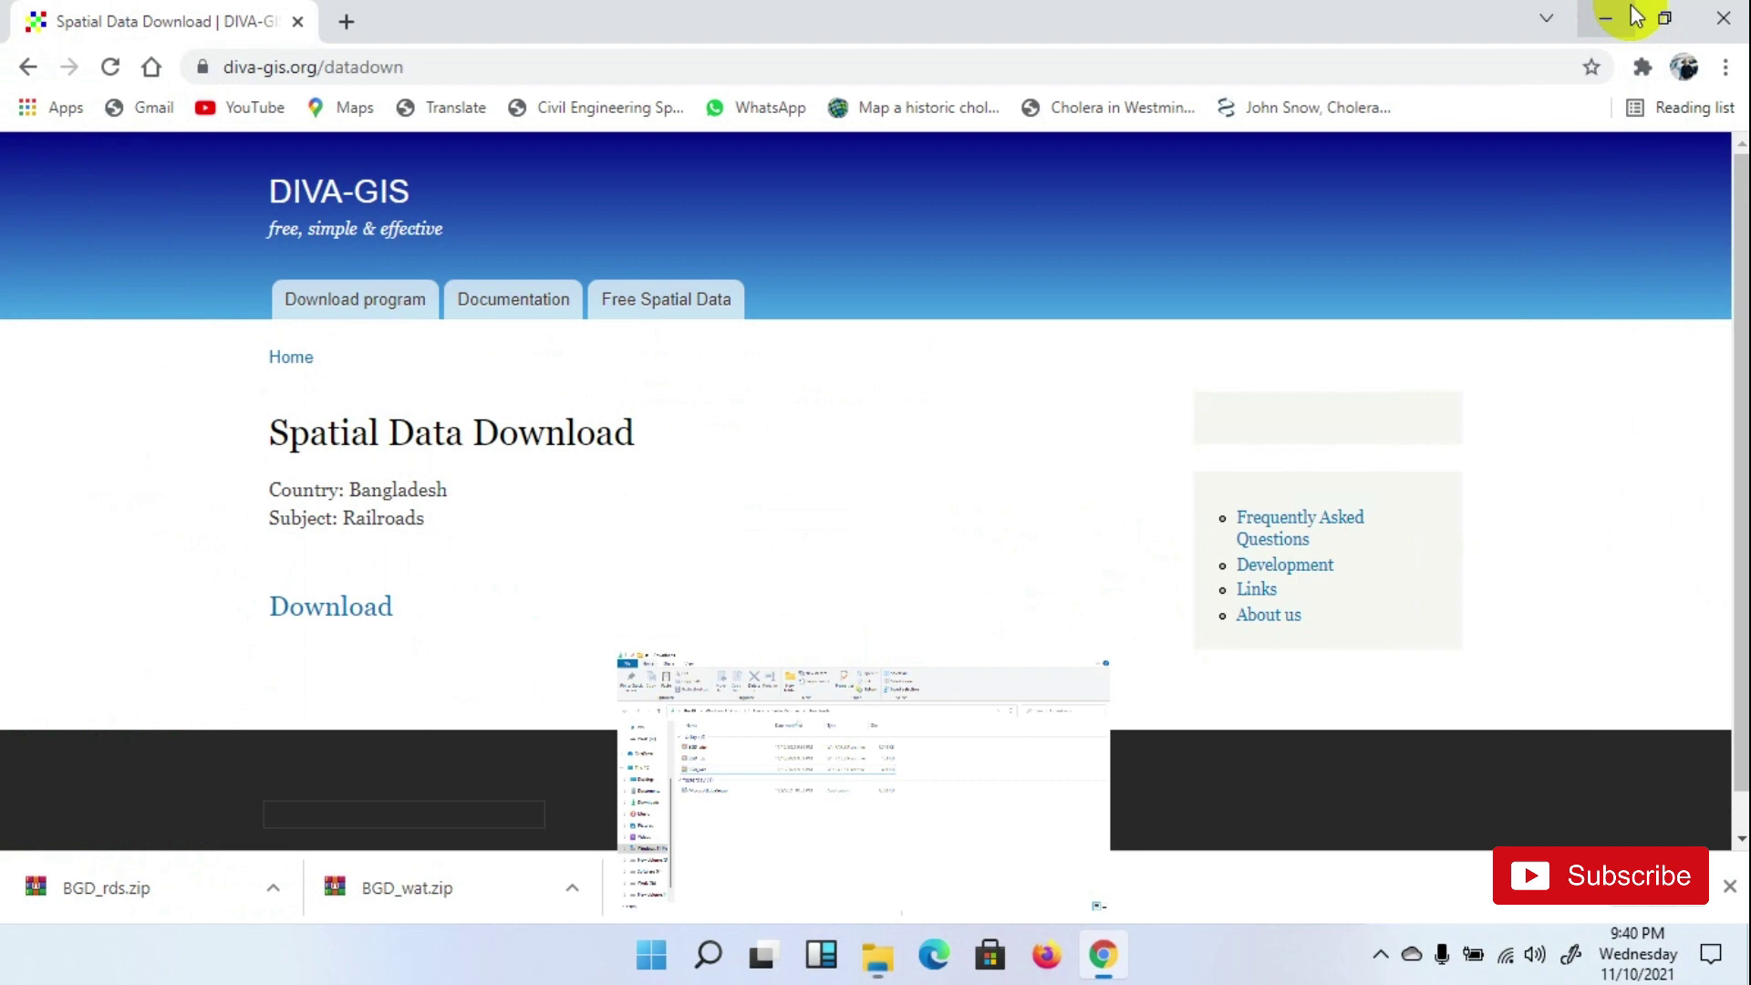
click(1603, 16)
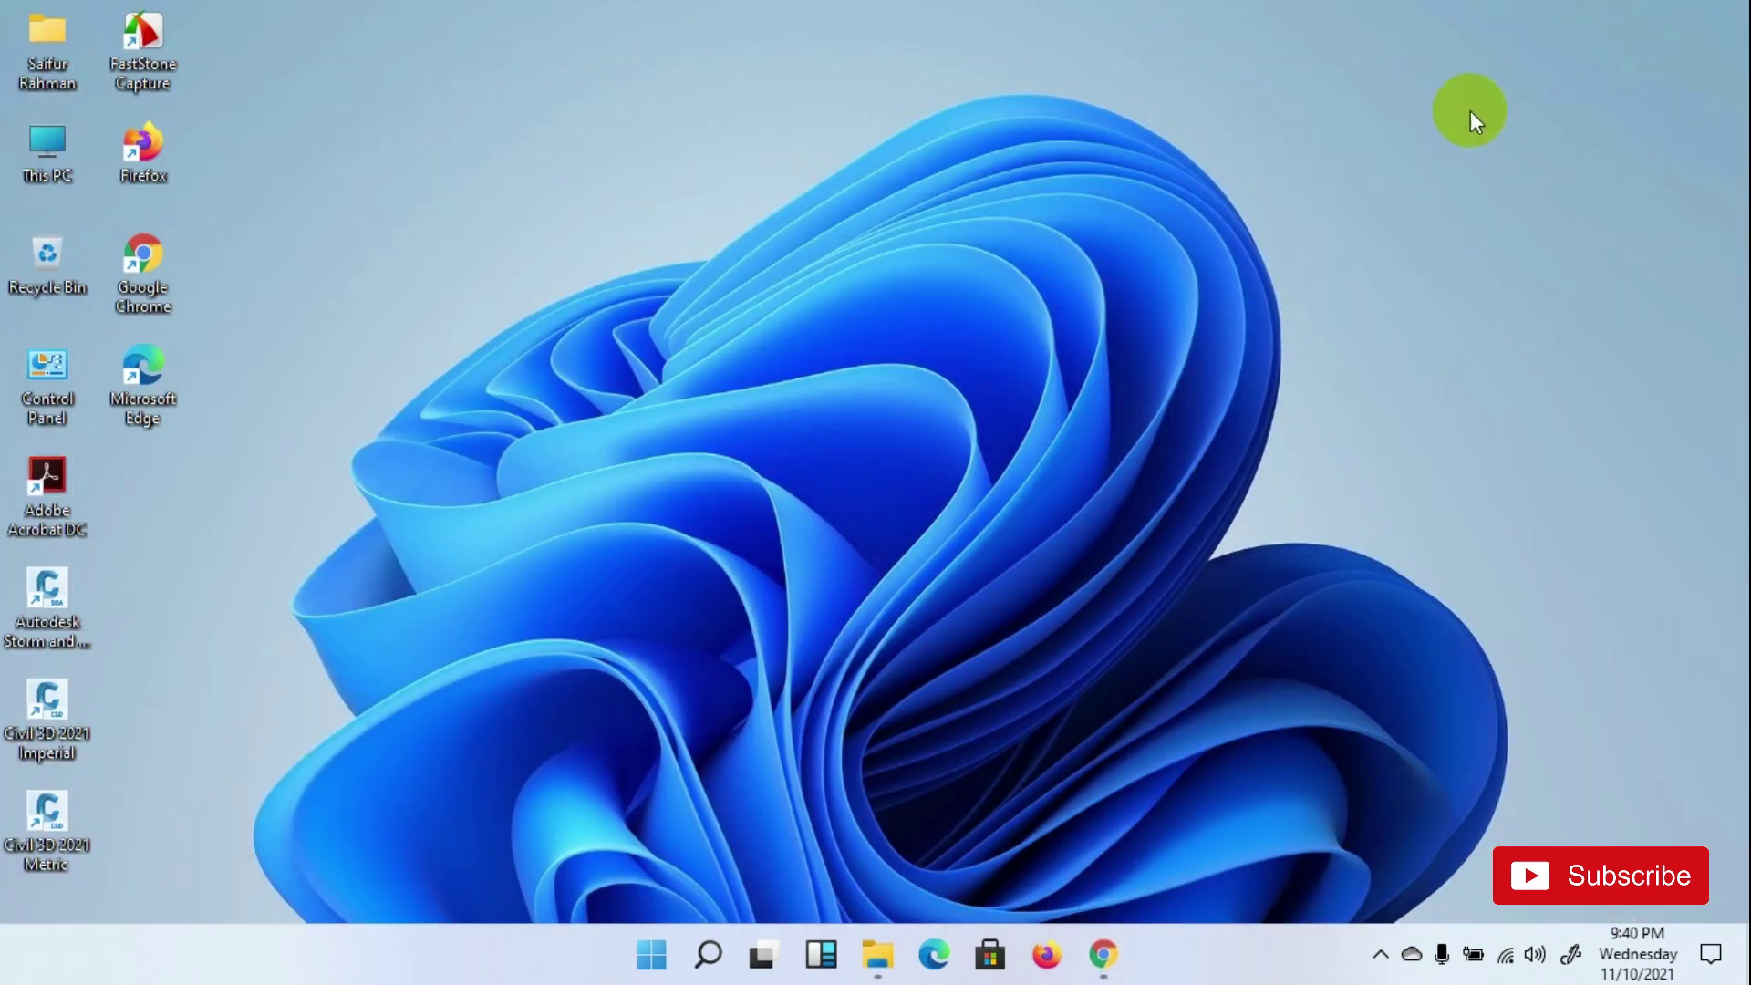
Create a new desktop folder named 'Shapefile'
right_click(766, 115)
mouse_move(821, 306)
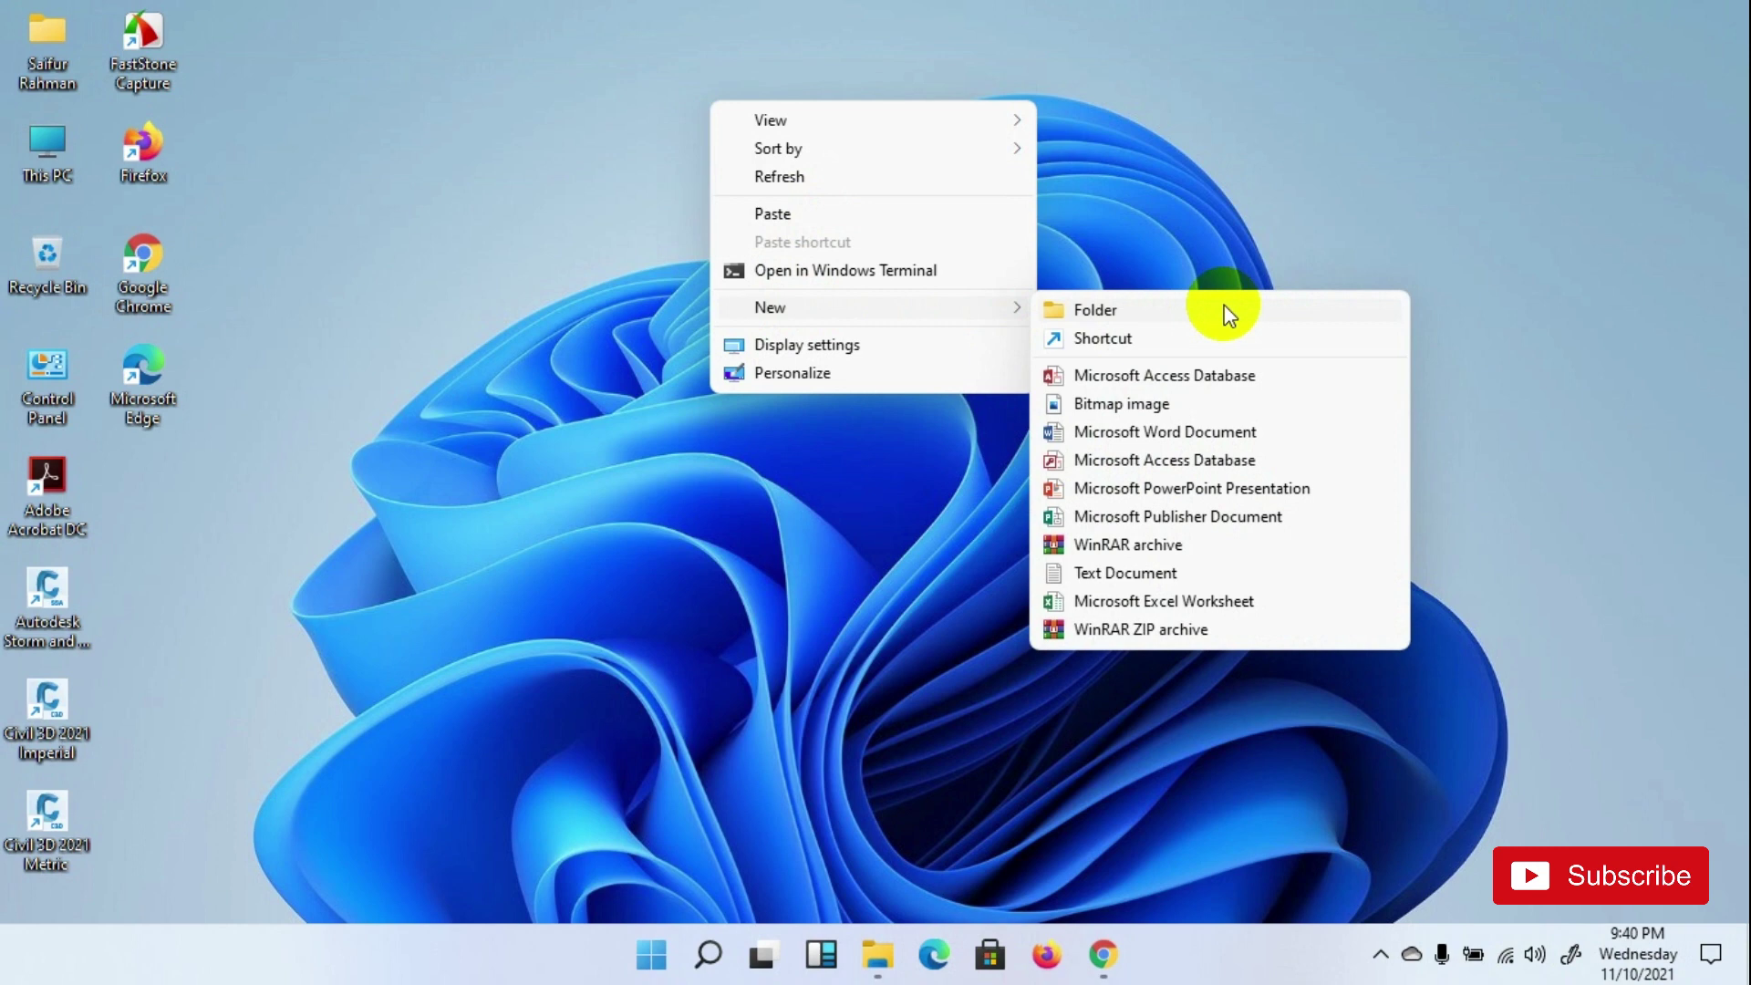
click(1228, 315)
text(S)
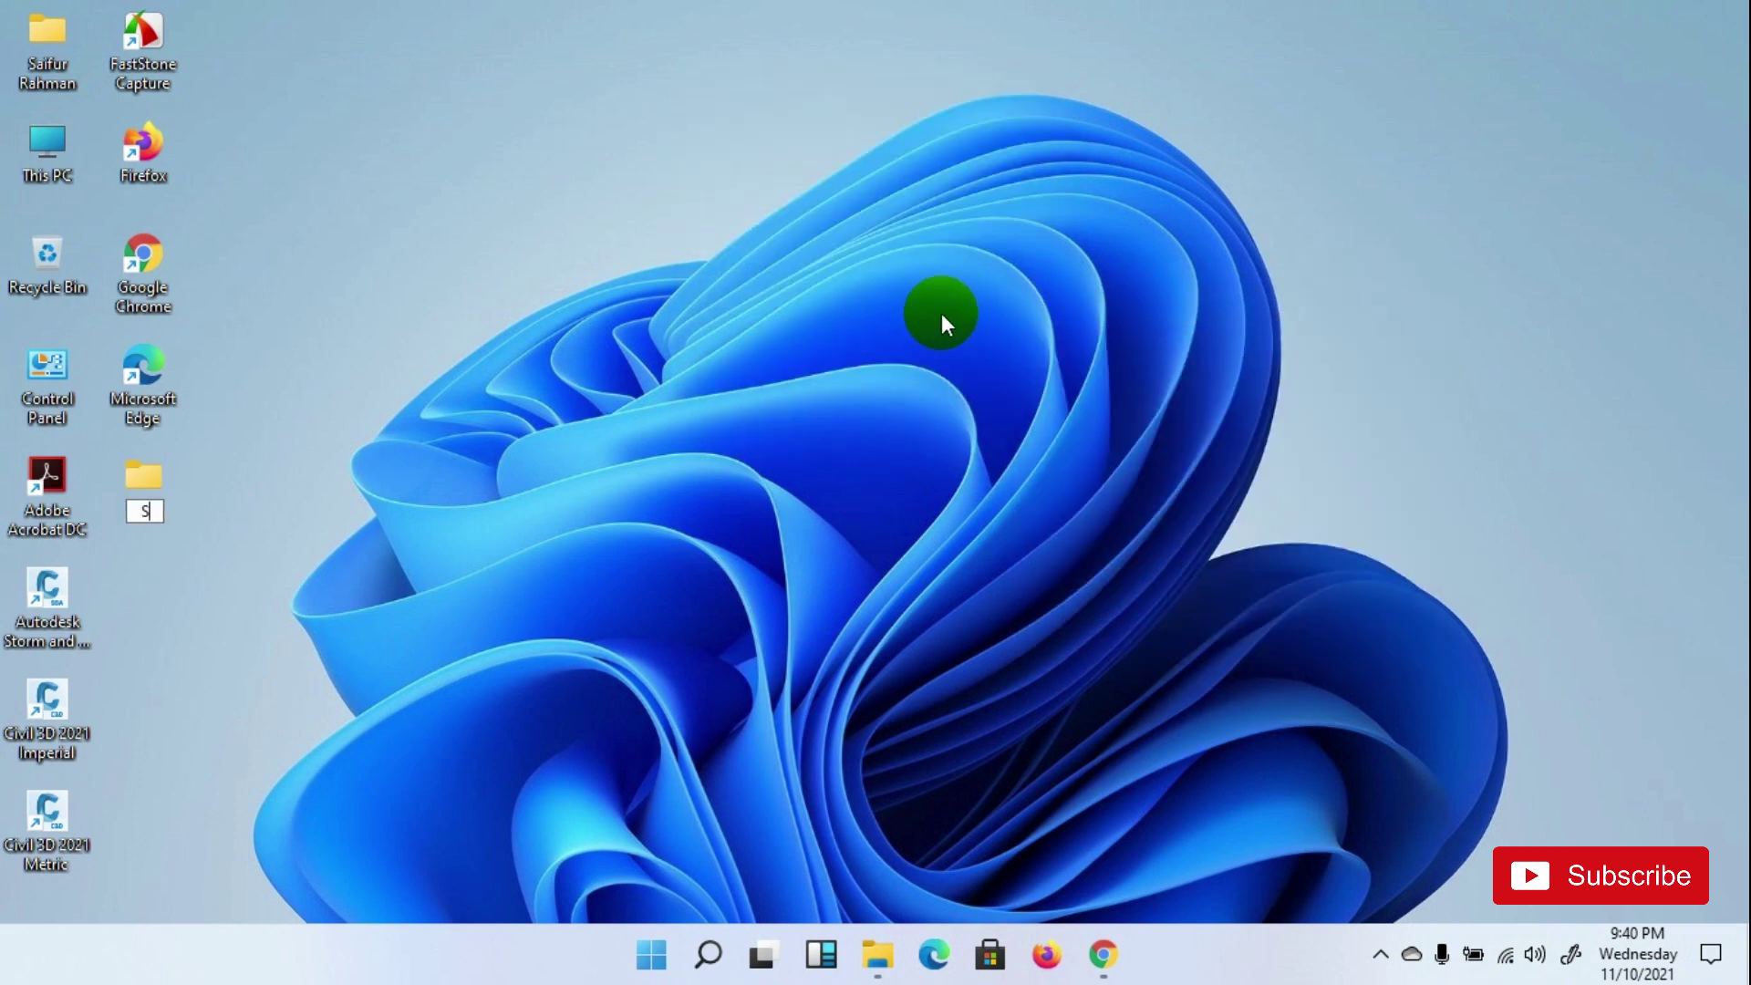
text(hapefi)
text(le)
click(941, 313)
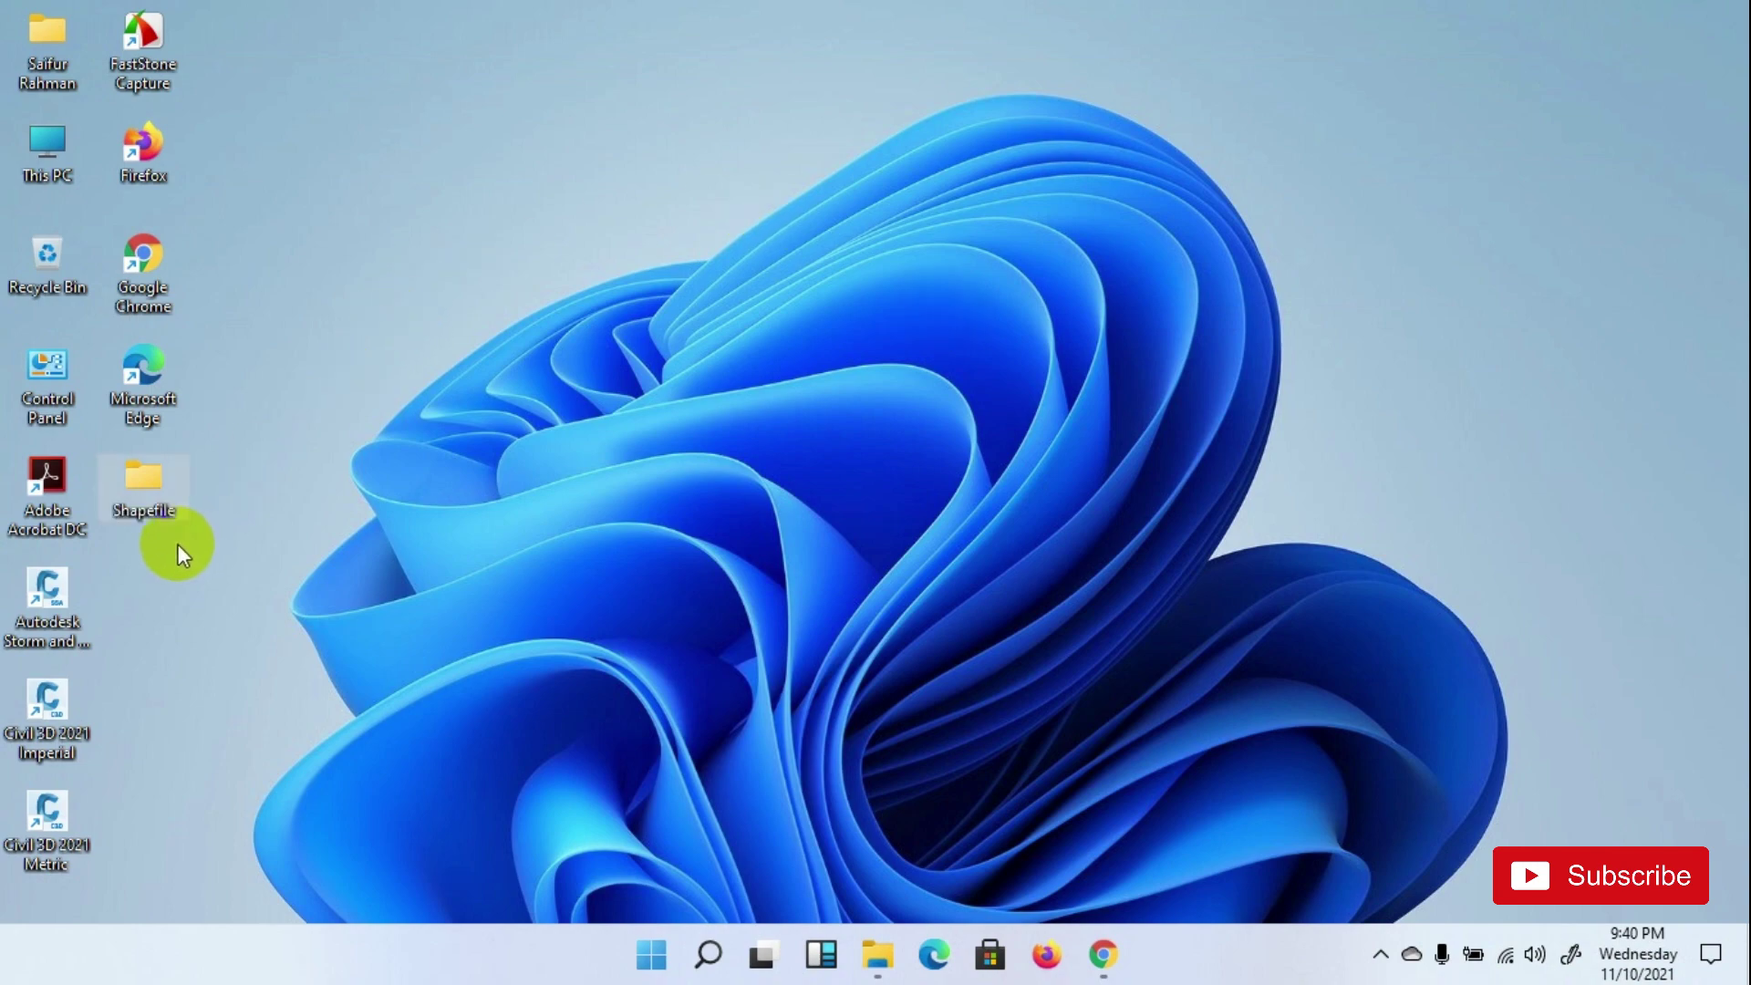
Paste the BGD_adm, BGD_rds and BGD_wat ZIP files into the Shapefile folder
double_click(166, 493)
click(129, 491)
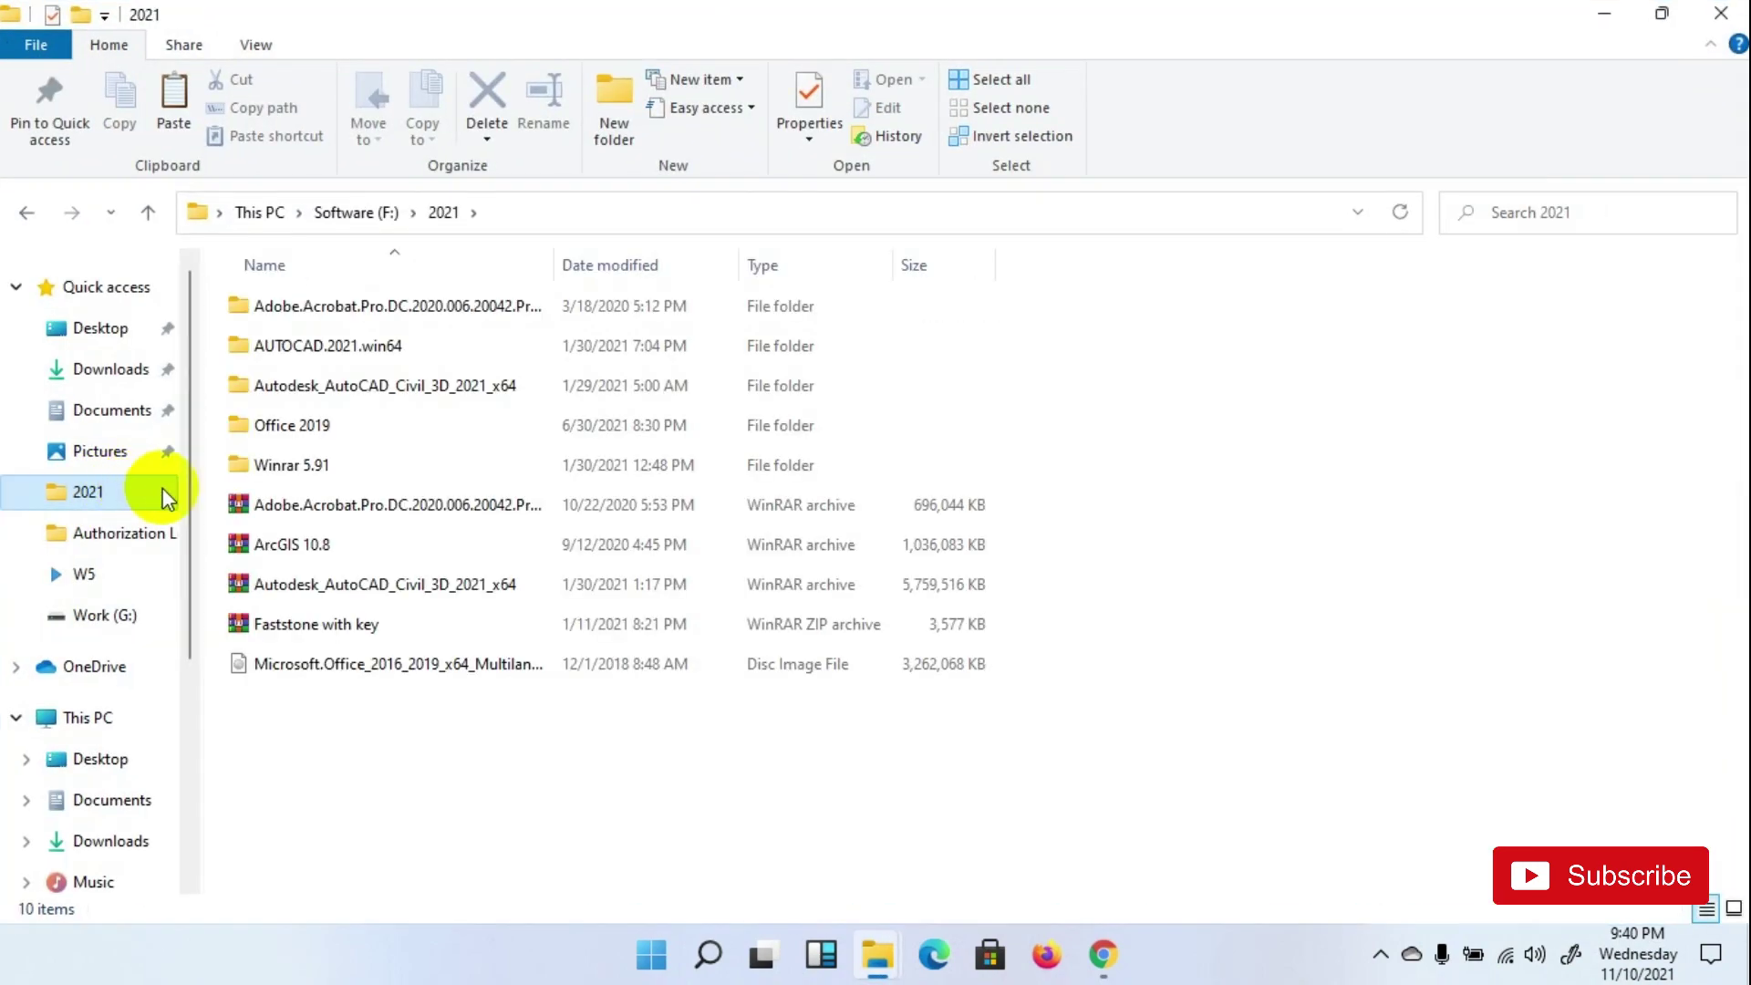
click(26, 215)
right_click(410, 407)
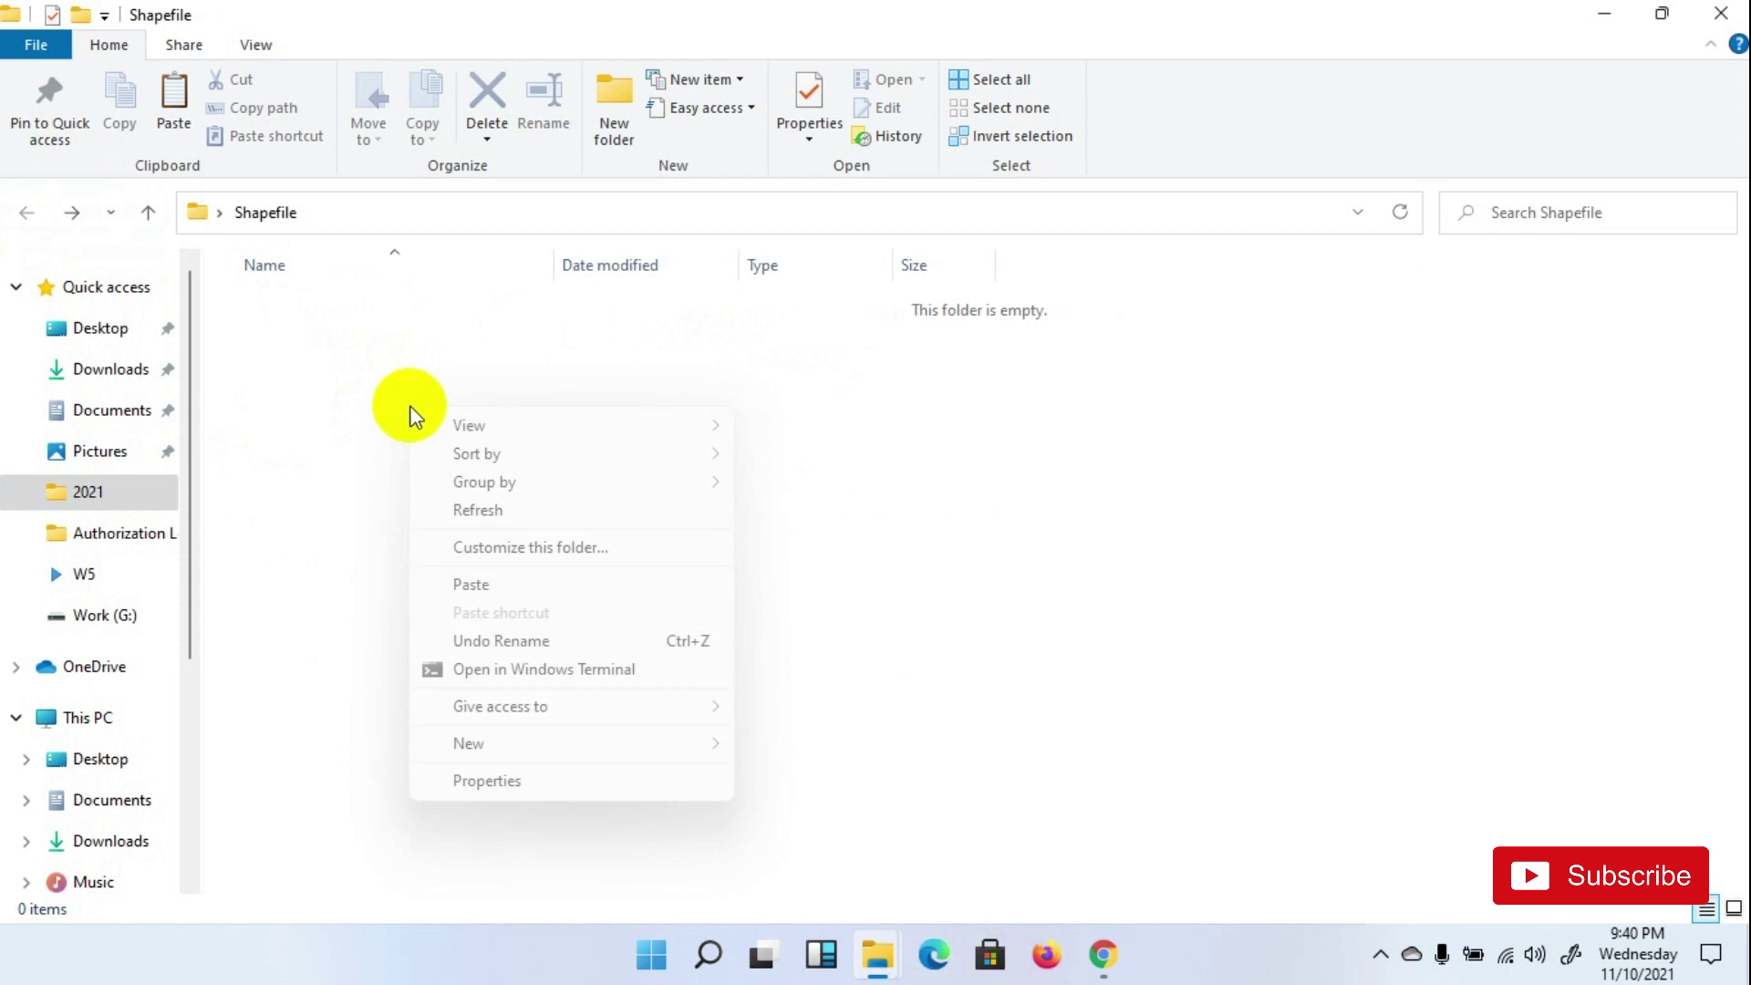
click(492, 585)
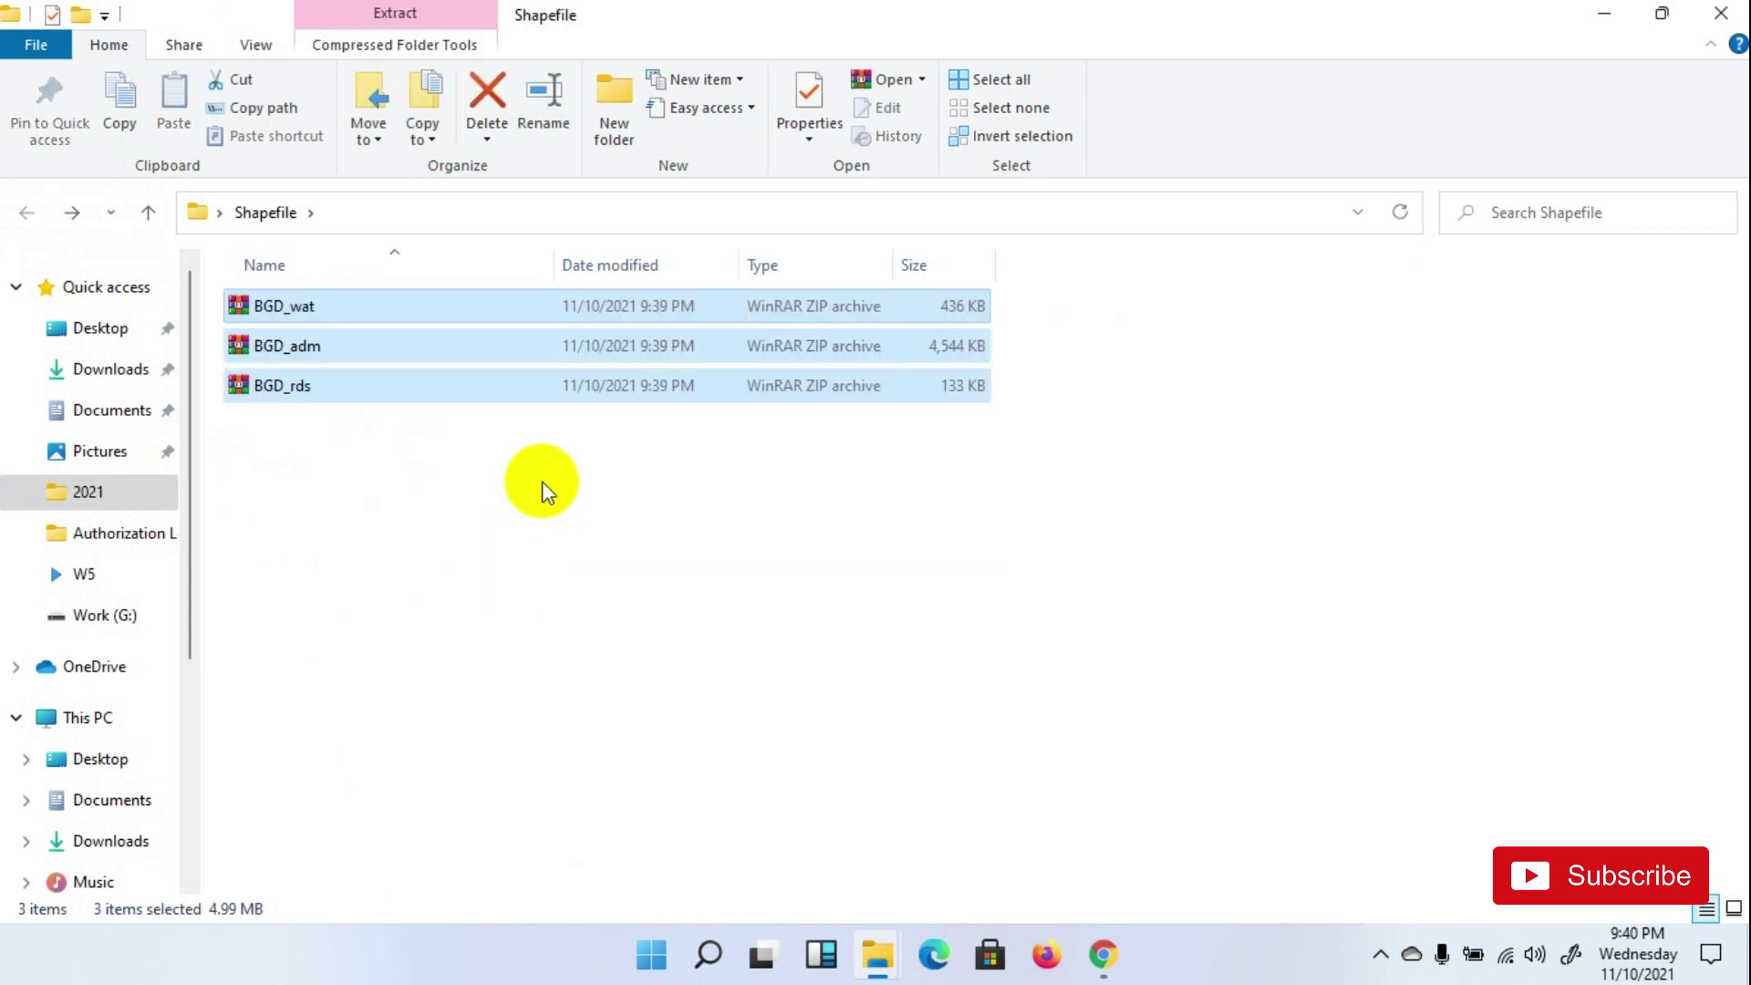
click(543, 488)
Apply Extract Here to BGD_wat.zip, BGD_rds.zip and BGD_adm.zip
click(290, 314)
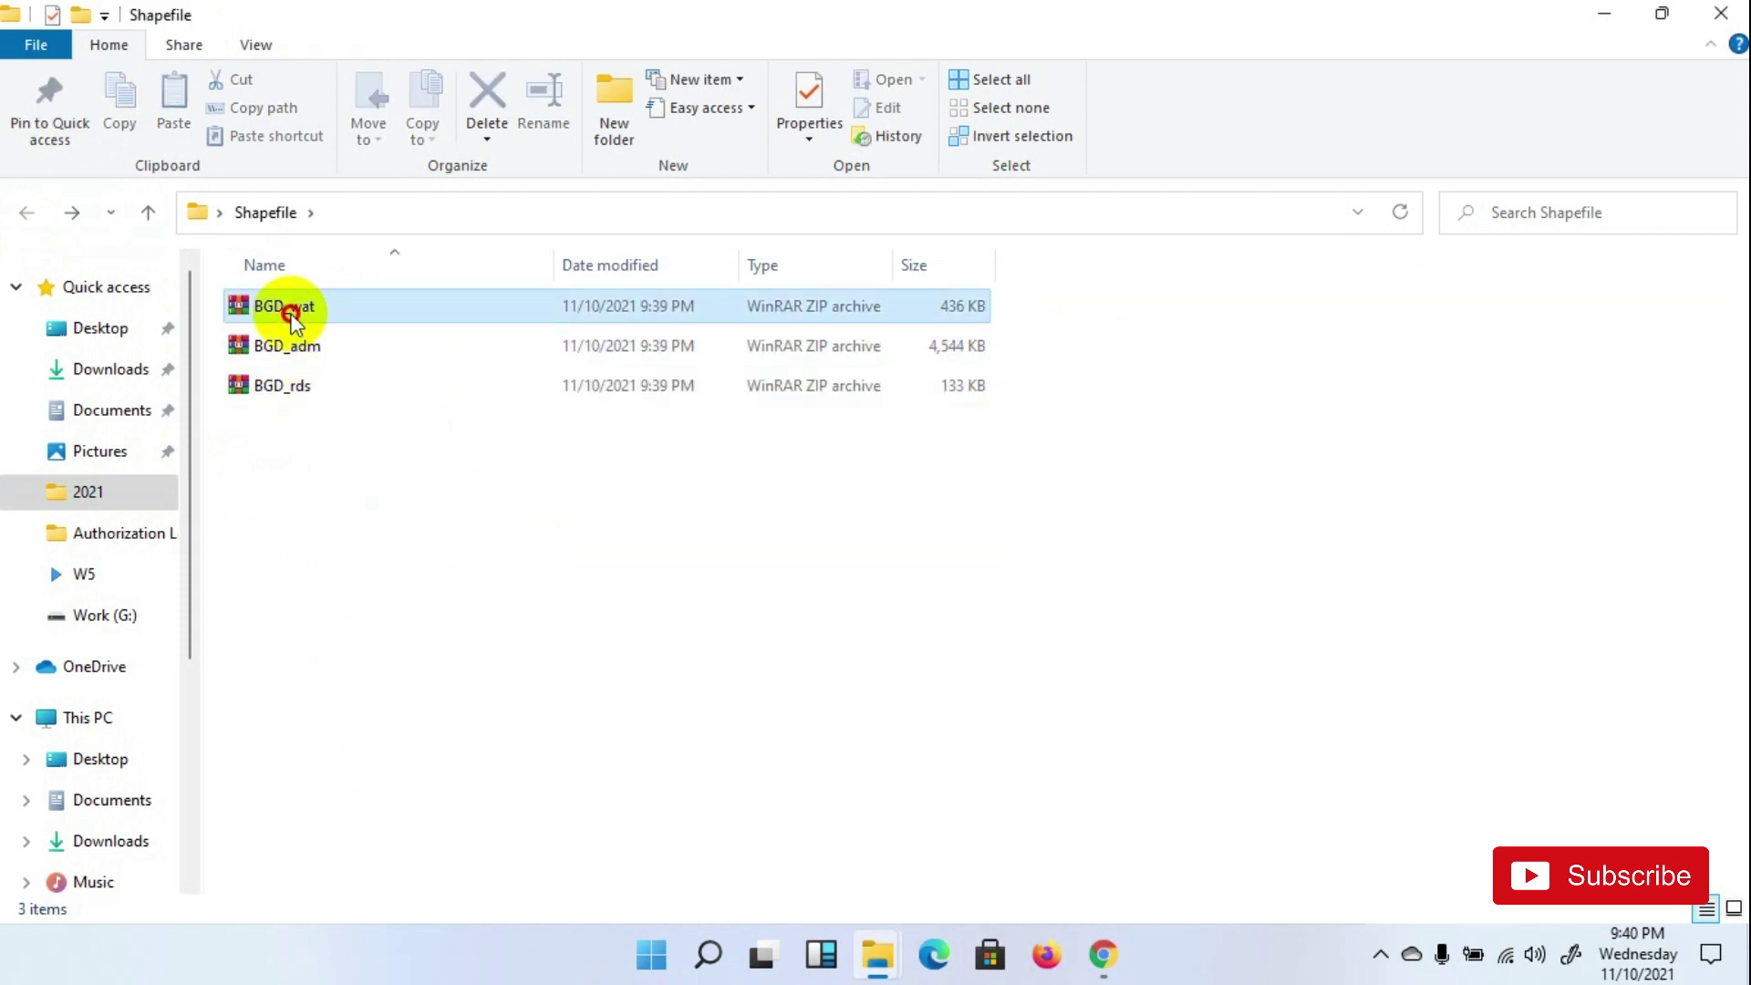
right_click(290, 311)
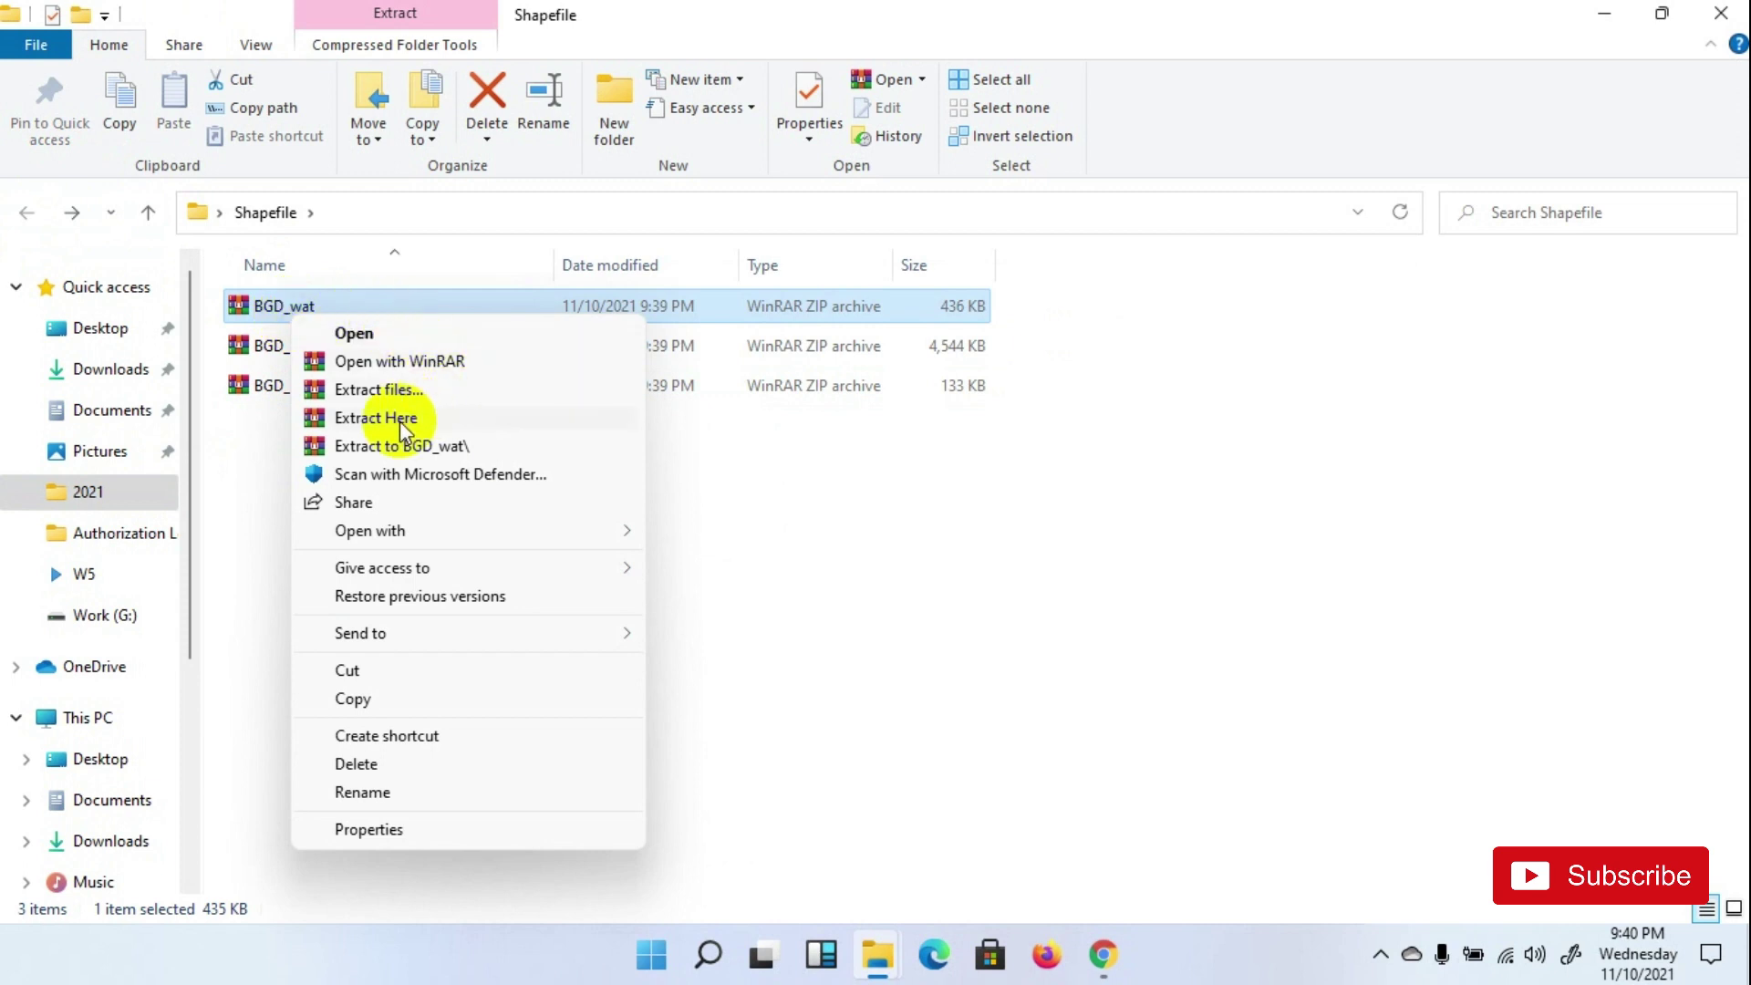
click(402, 421)
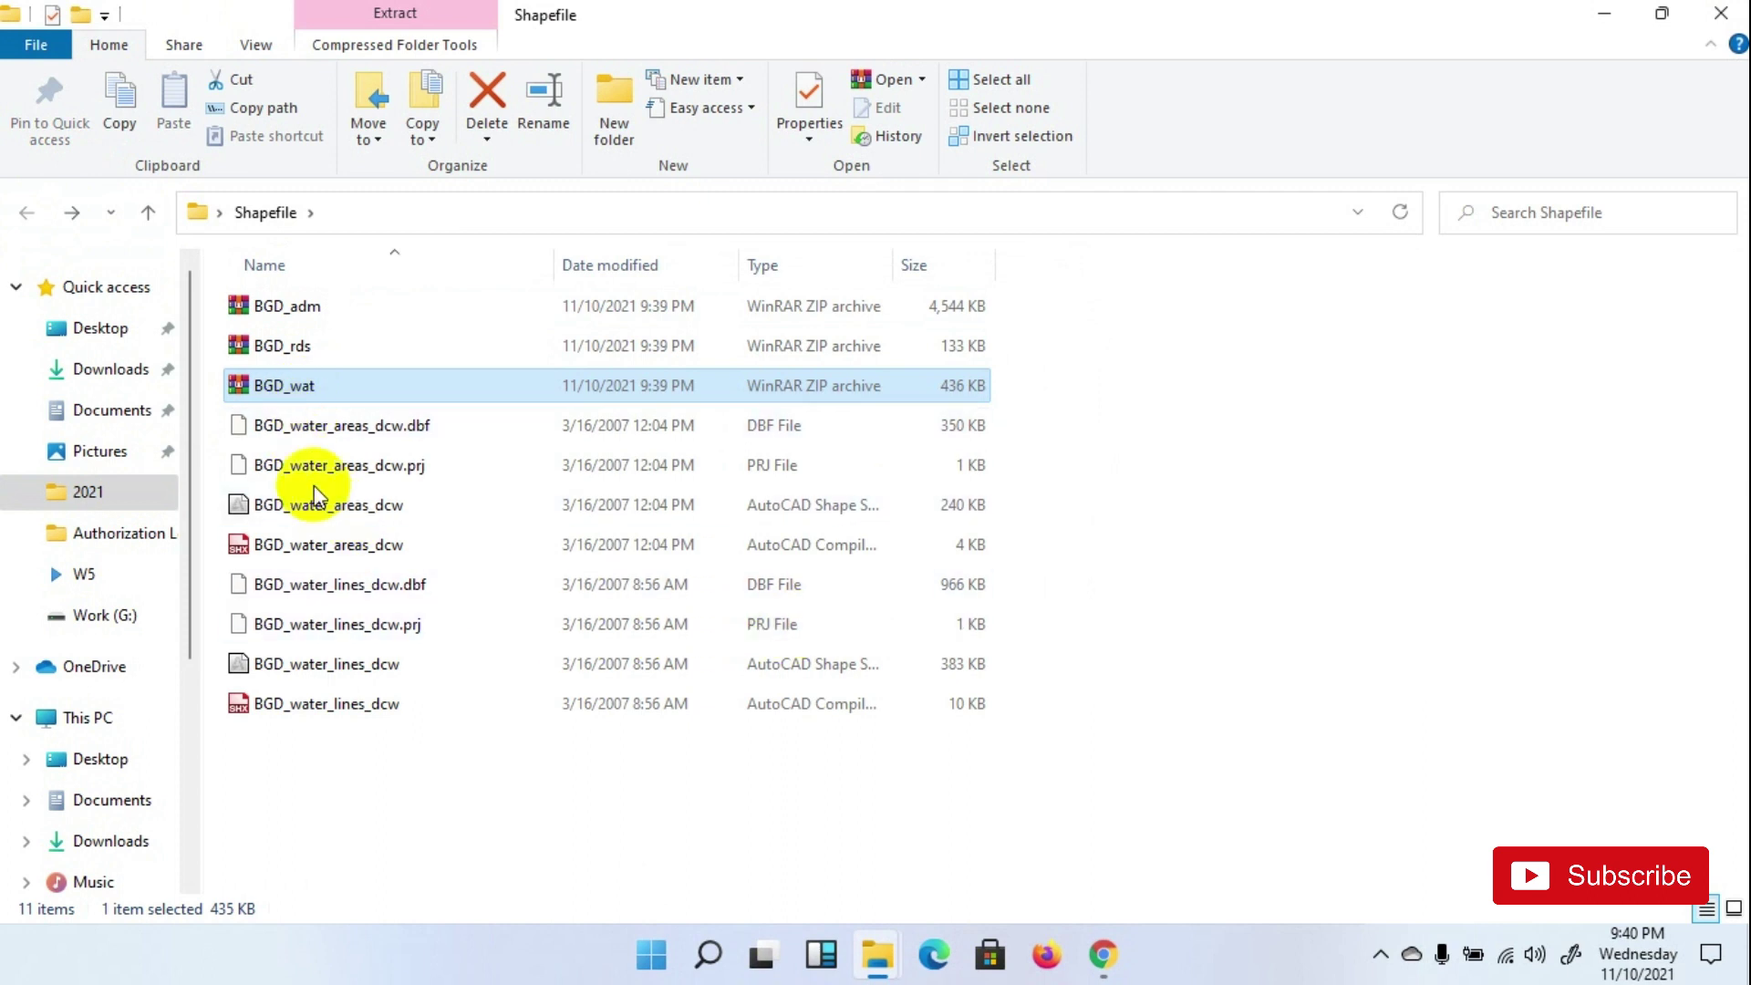
click(293, 353)
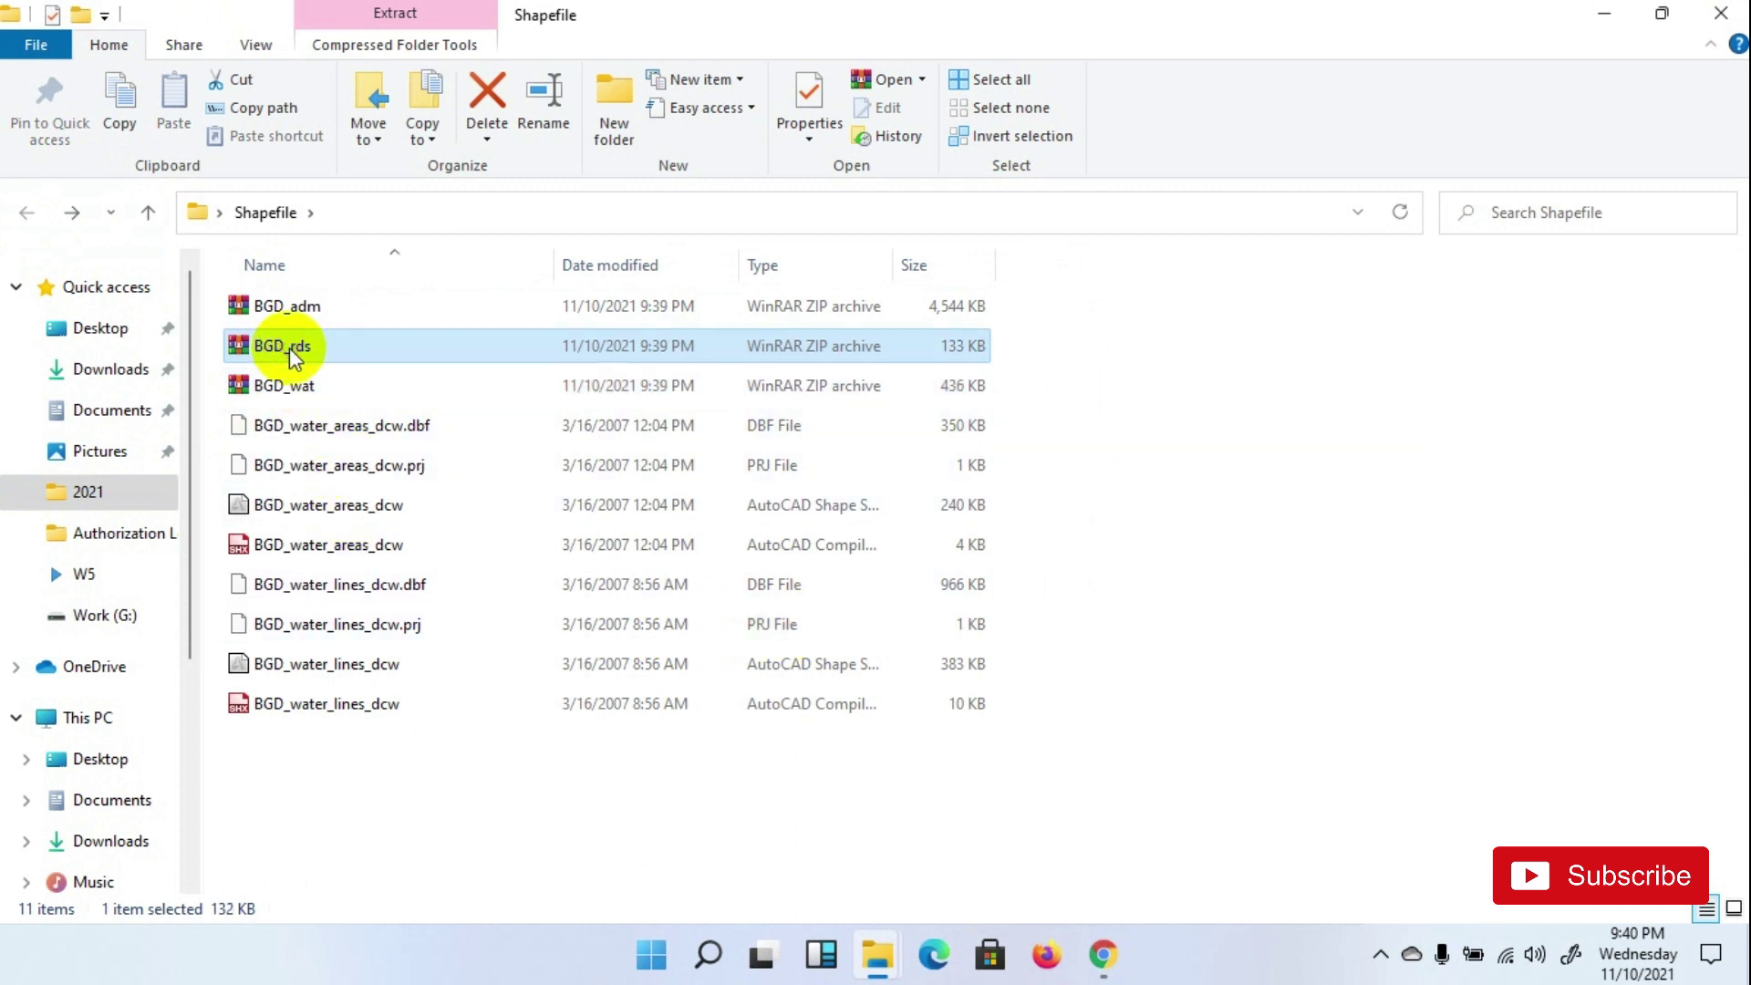
right_click(293, 354)
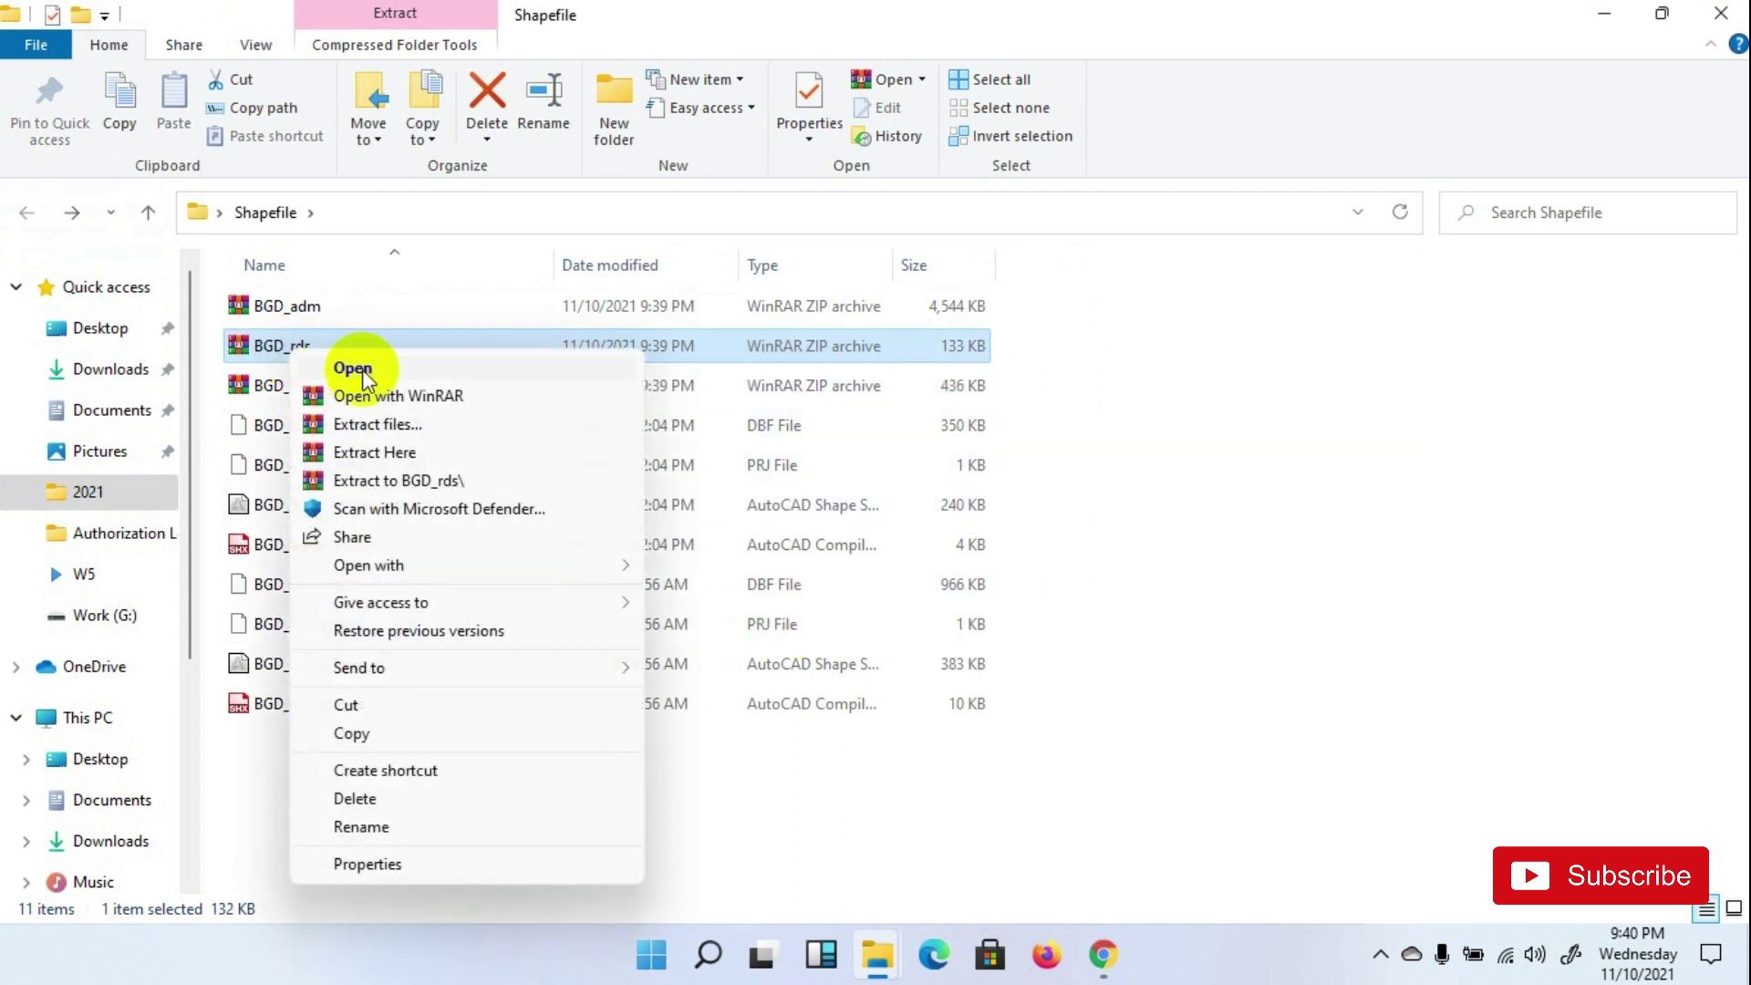
click(392, 454)
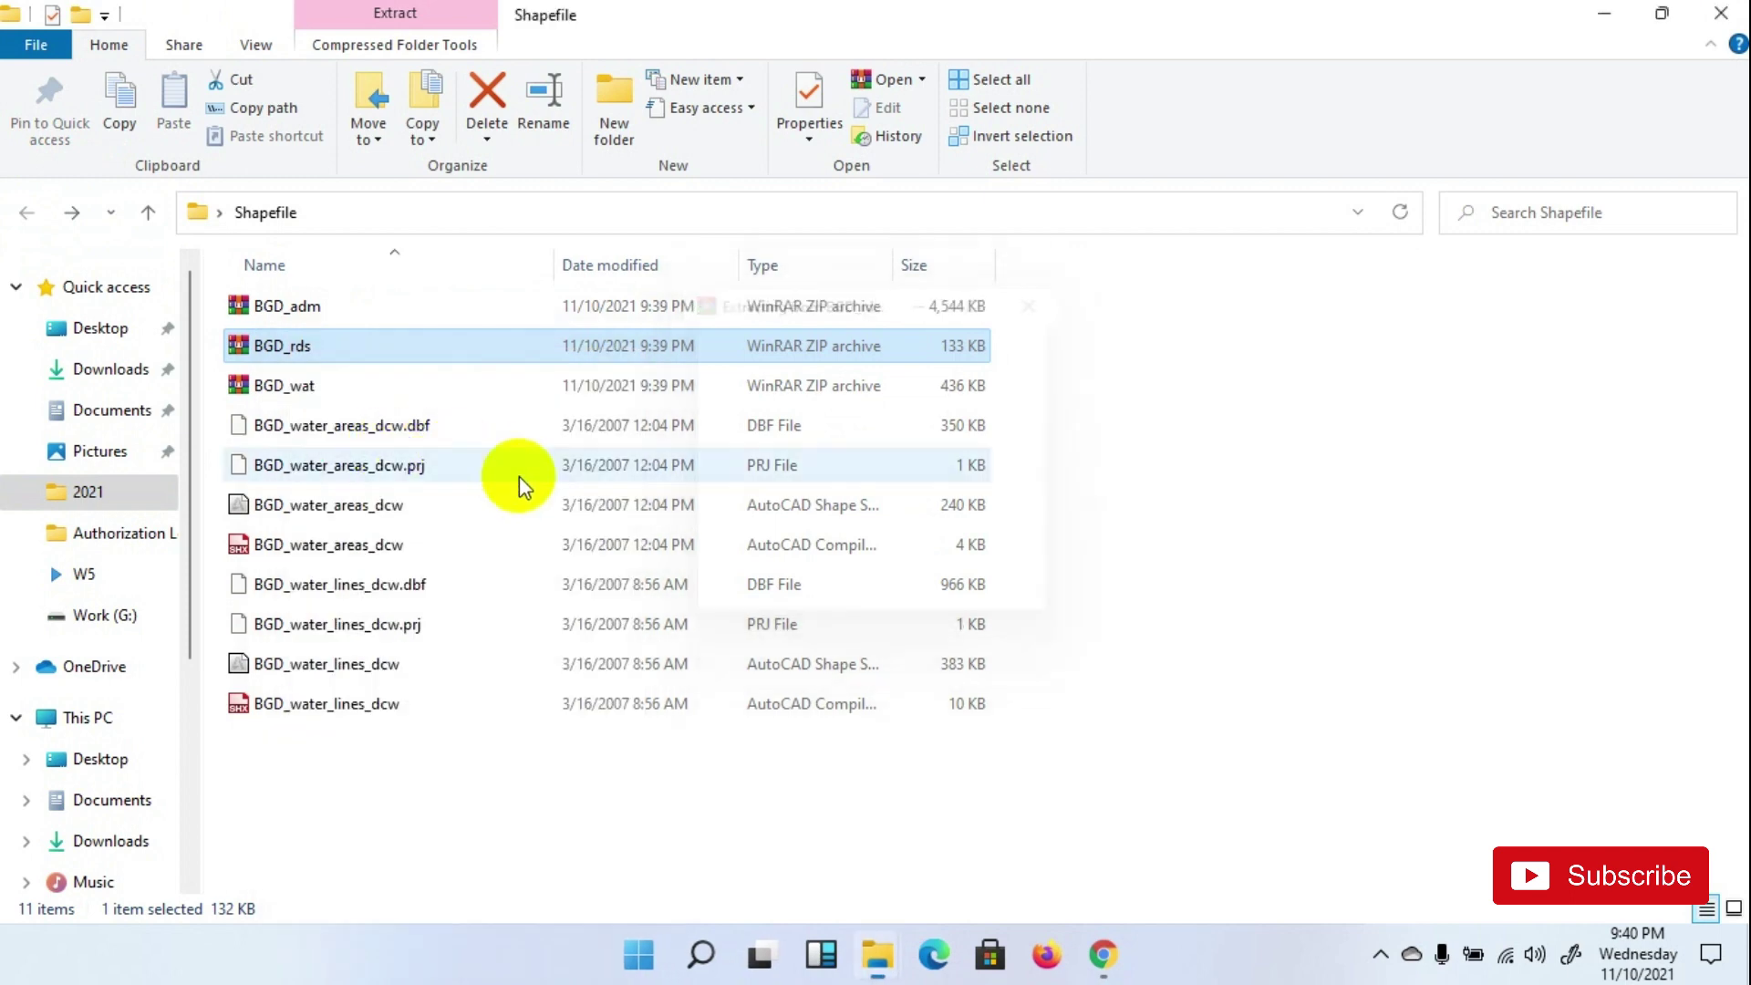
right_click(332, 308)
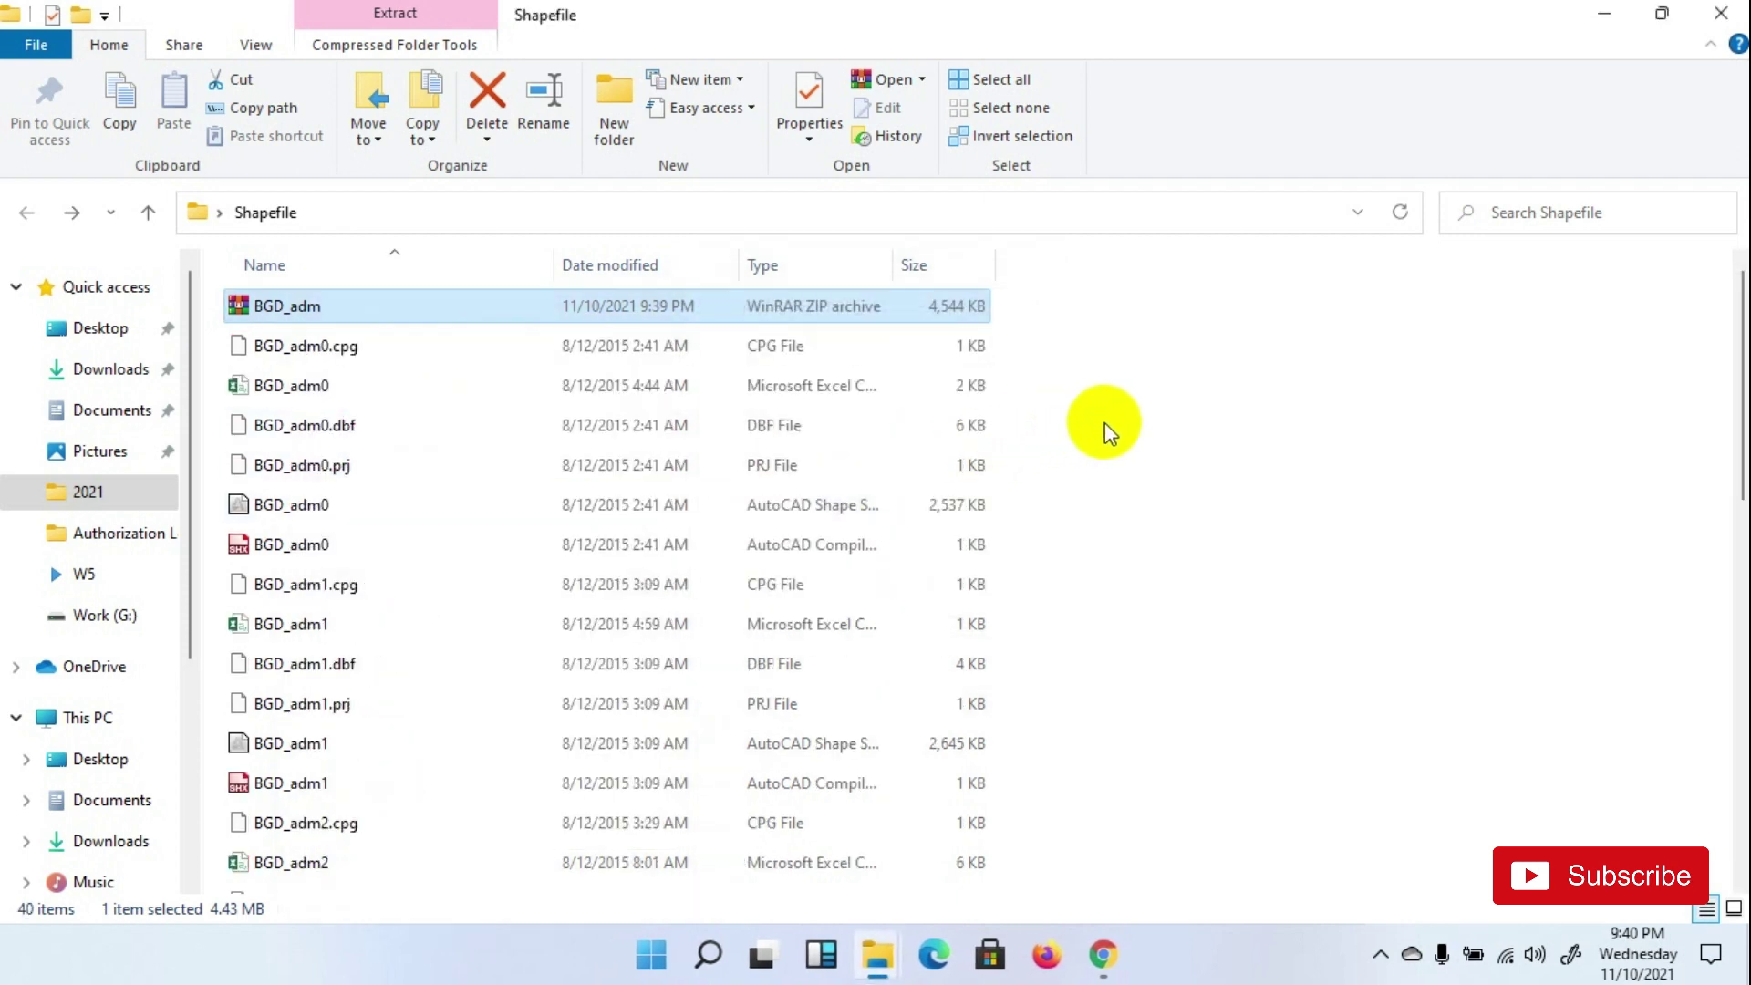
click(1190, 424)
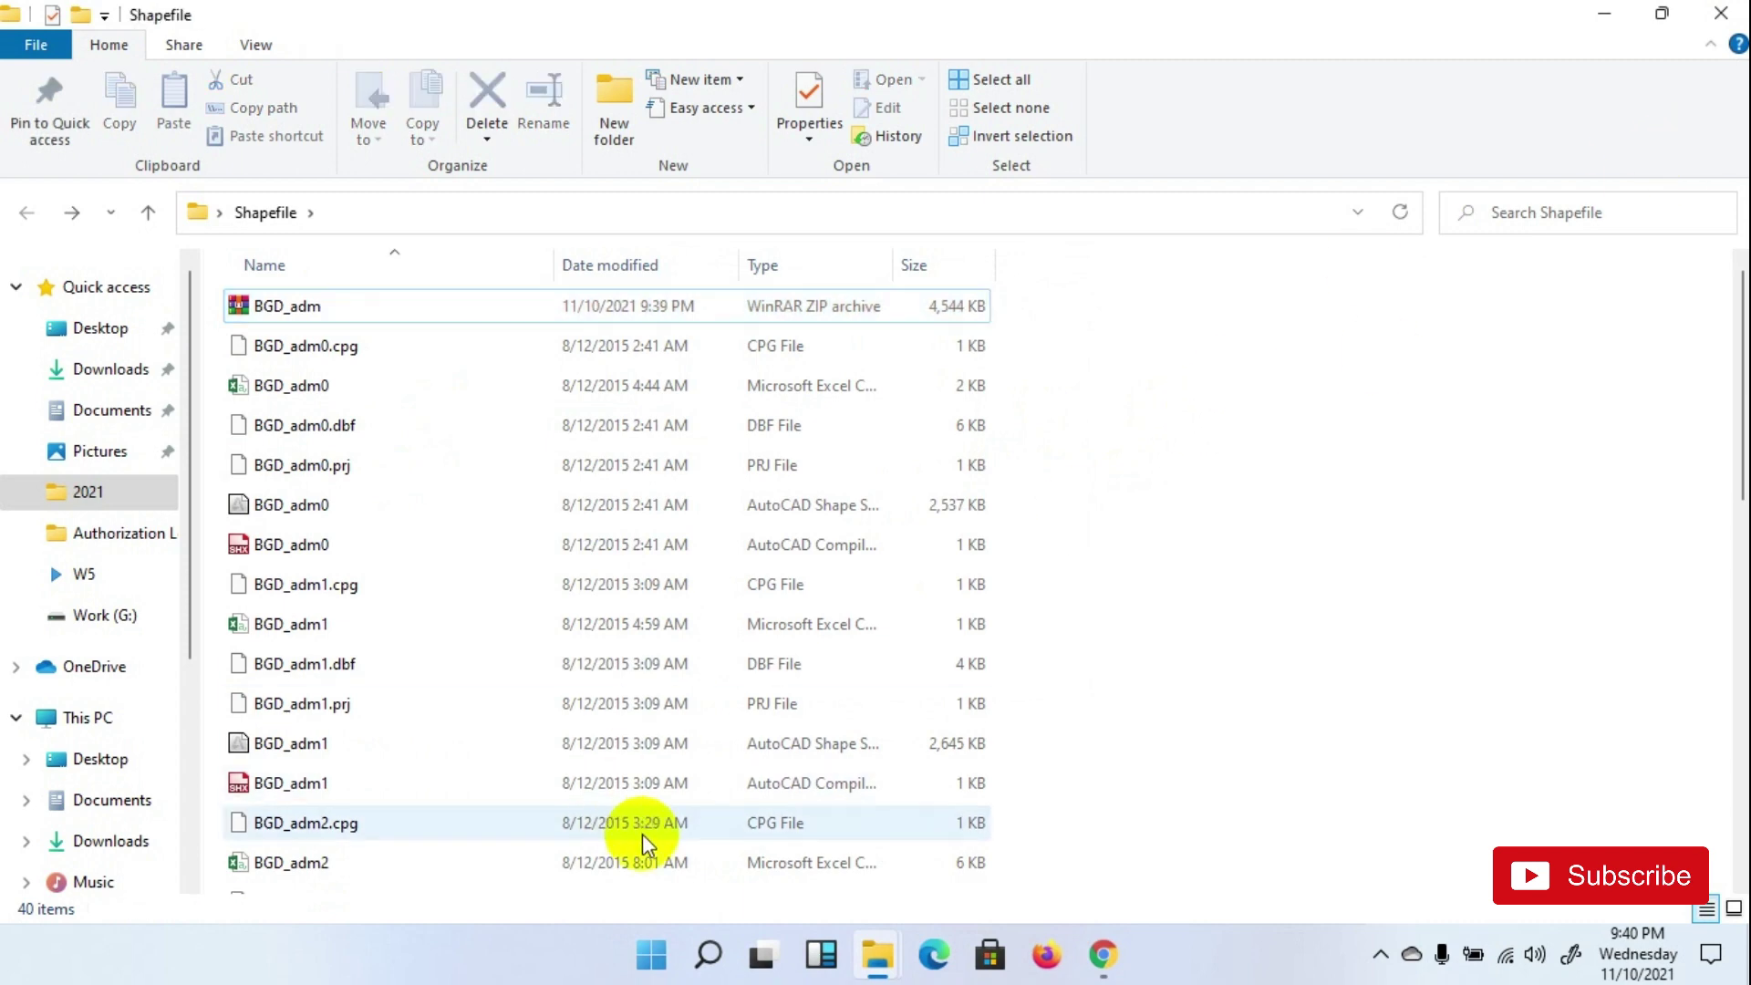
Launch ArcMap 10.8 from the Start menu's ArcGIS group and dismiss the Getting Started dialog
click(659, 968)
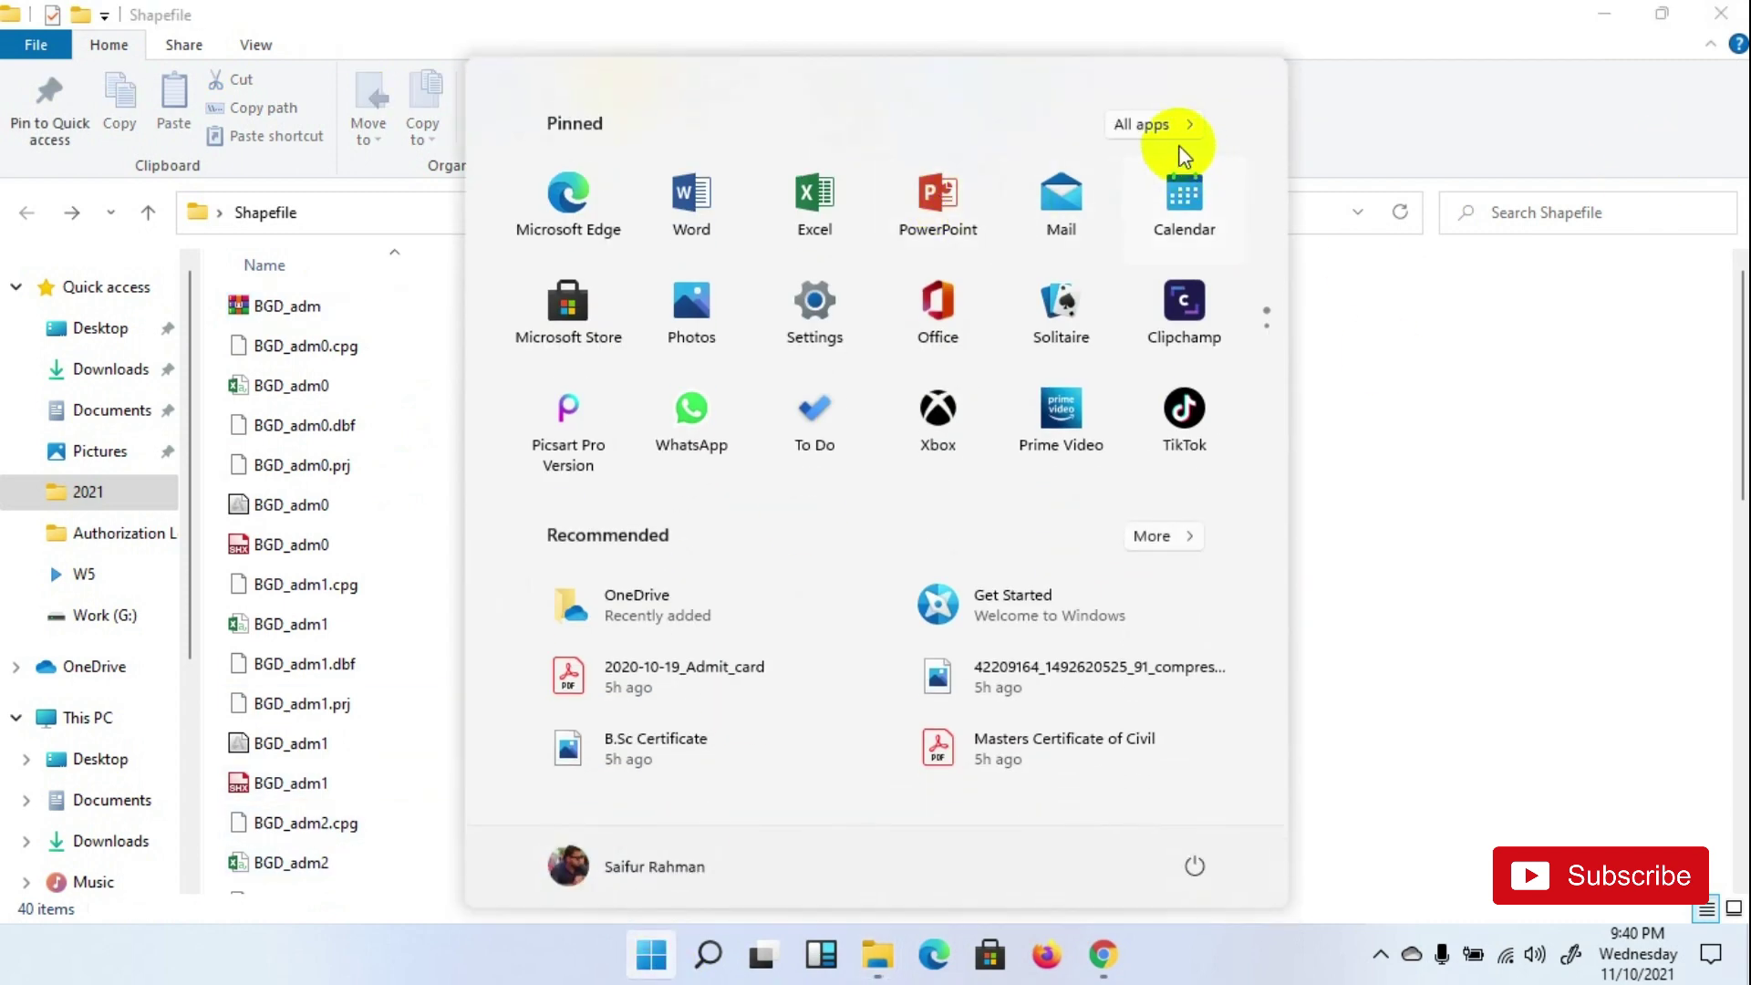
click(1163, 128)
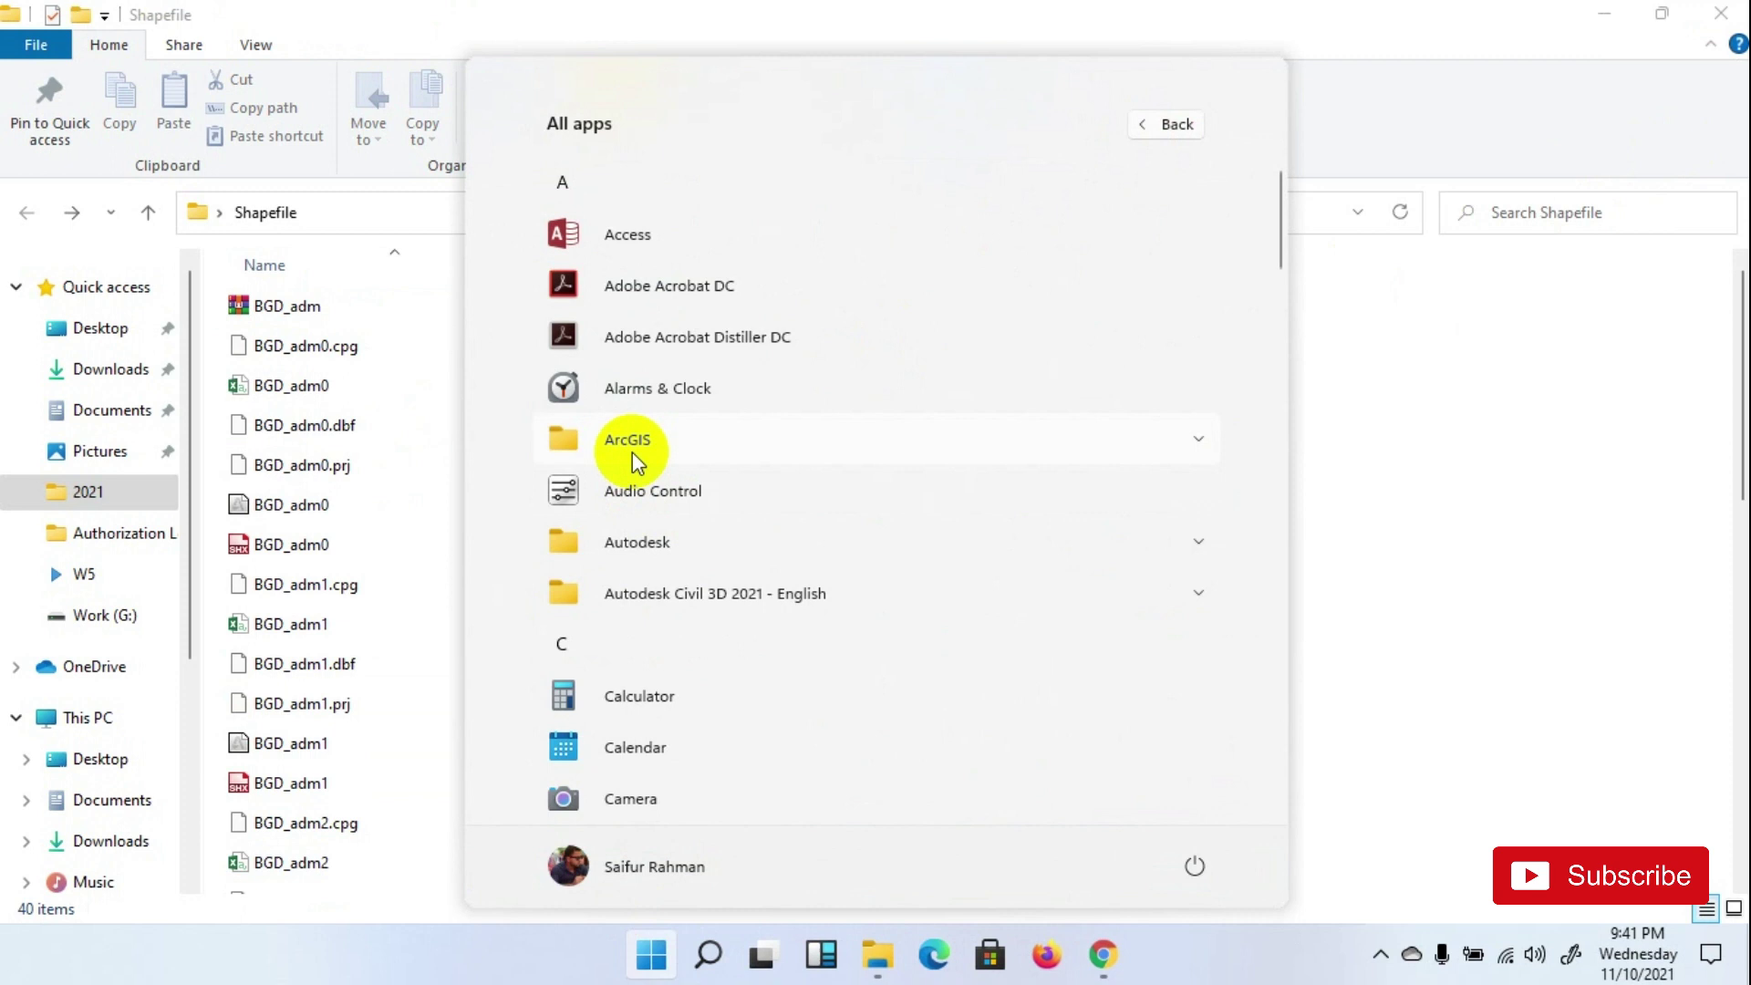
click(631, 442)
scroll(716, 444, down, 1)
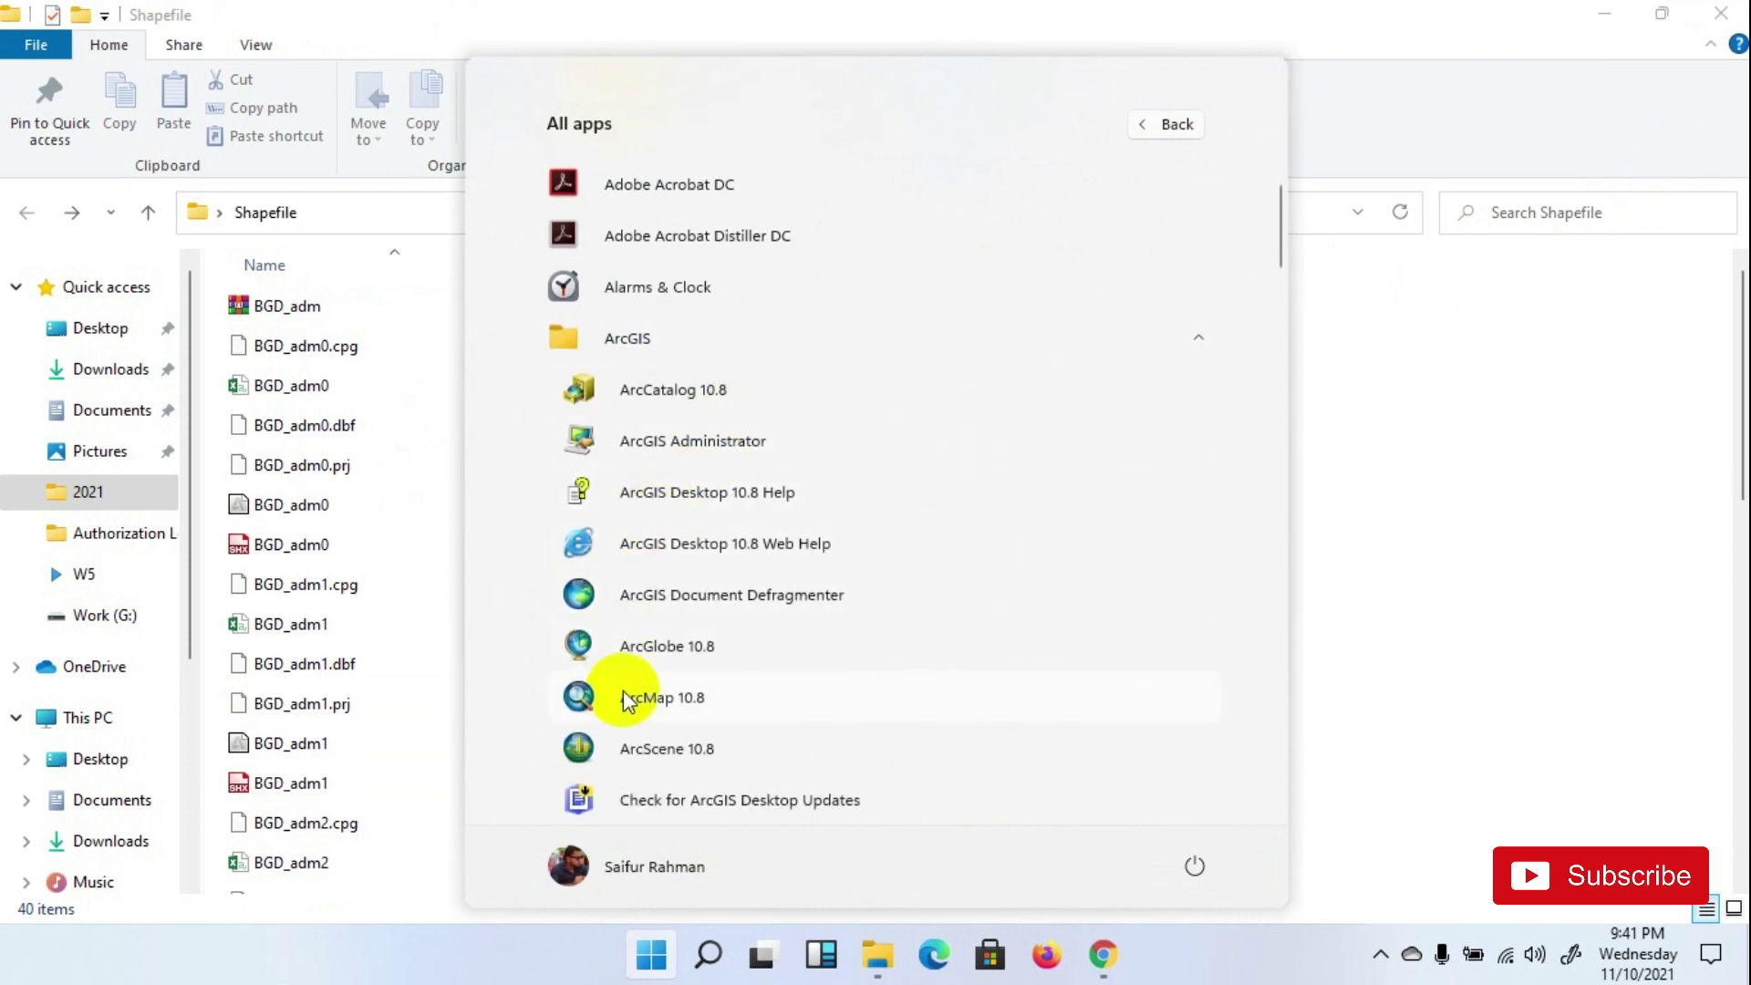
scroll(635, 708, down, 1)
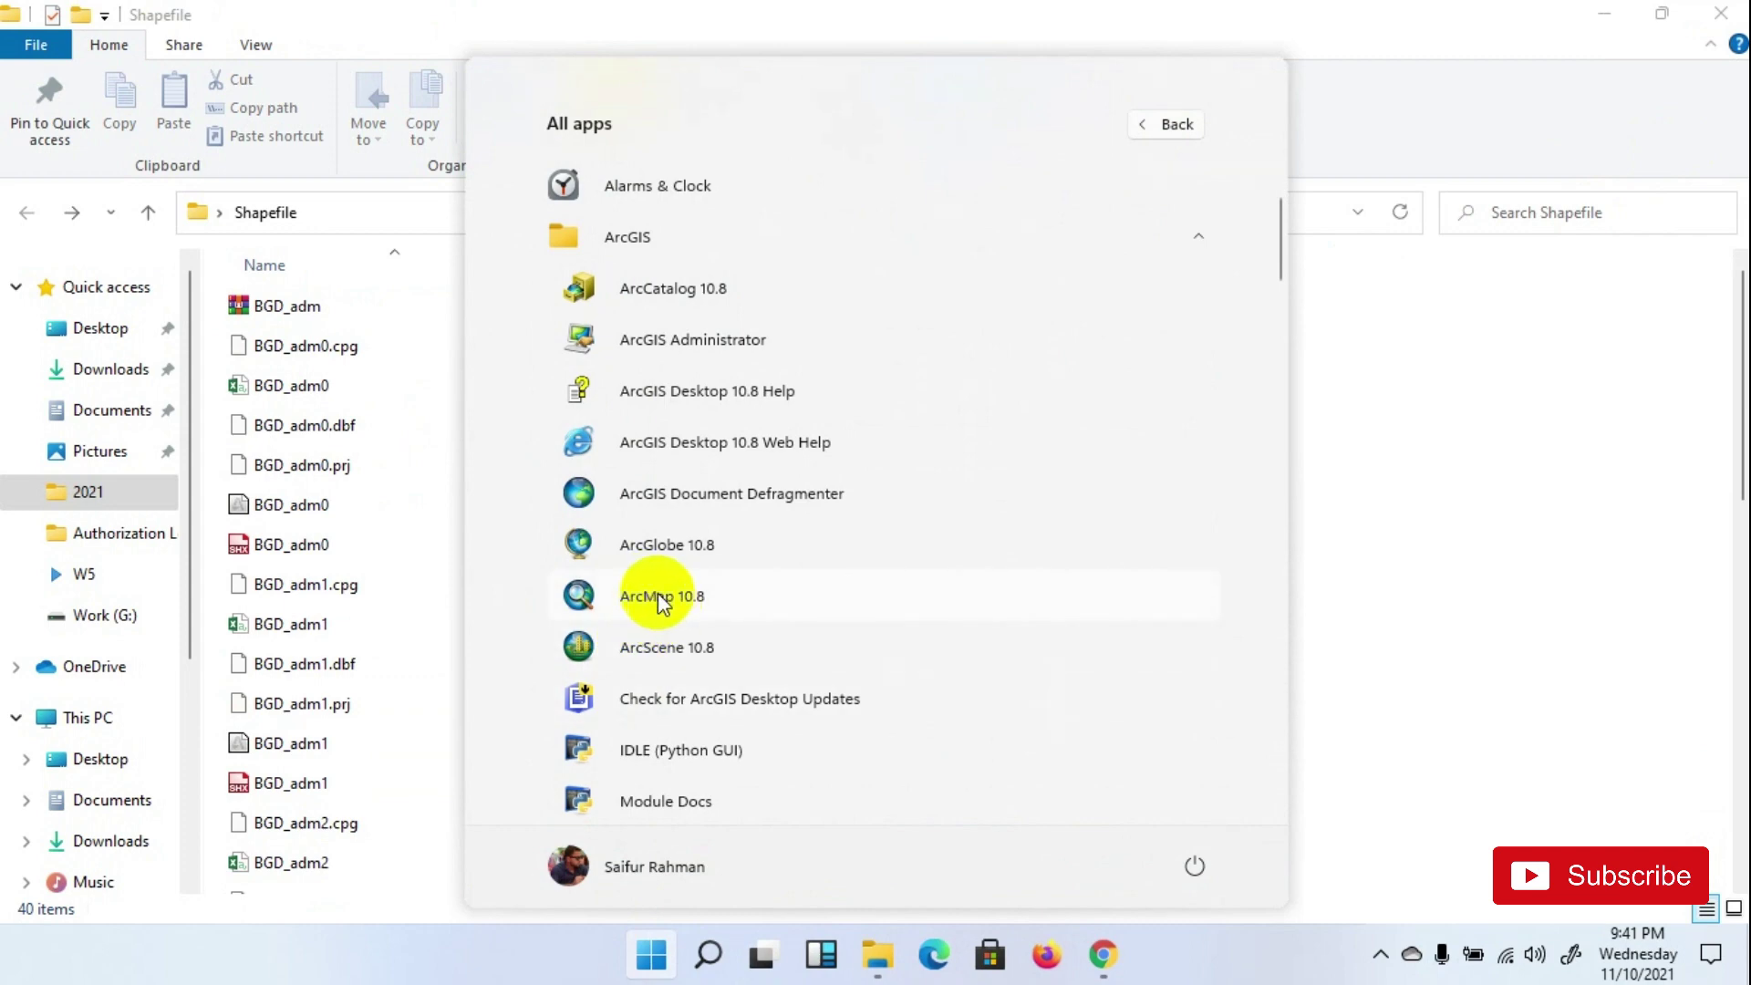
click(663, 602)
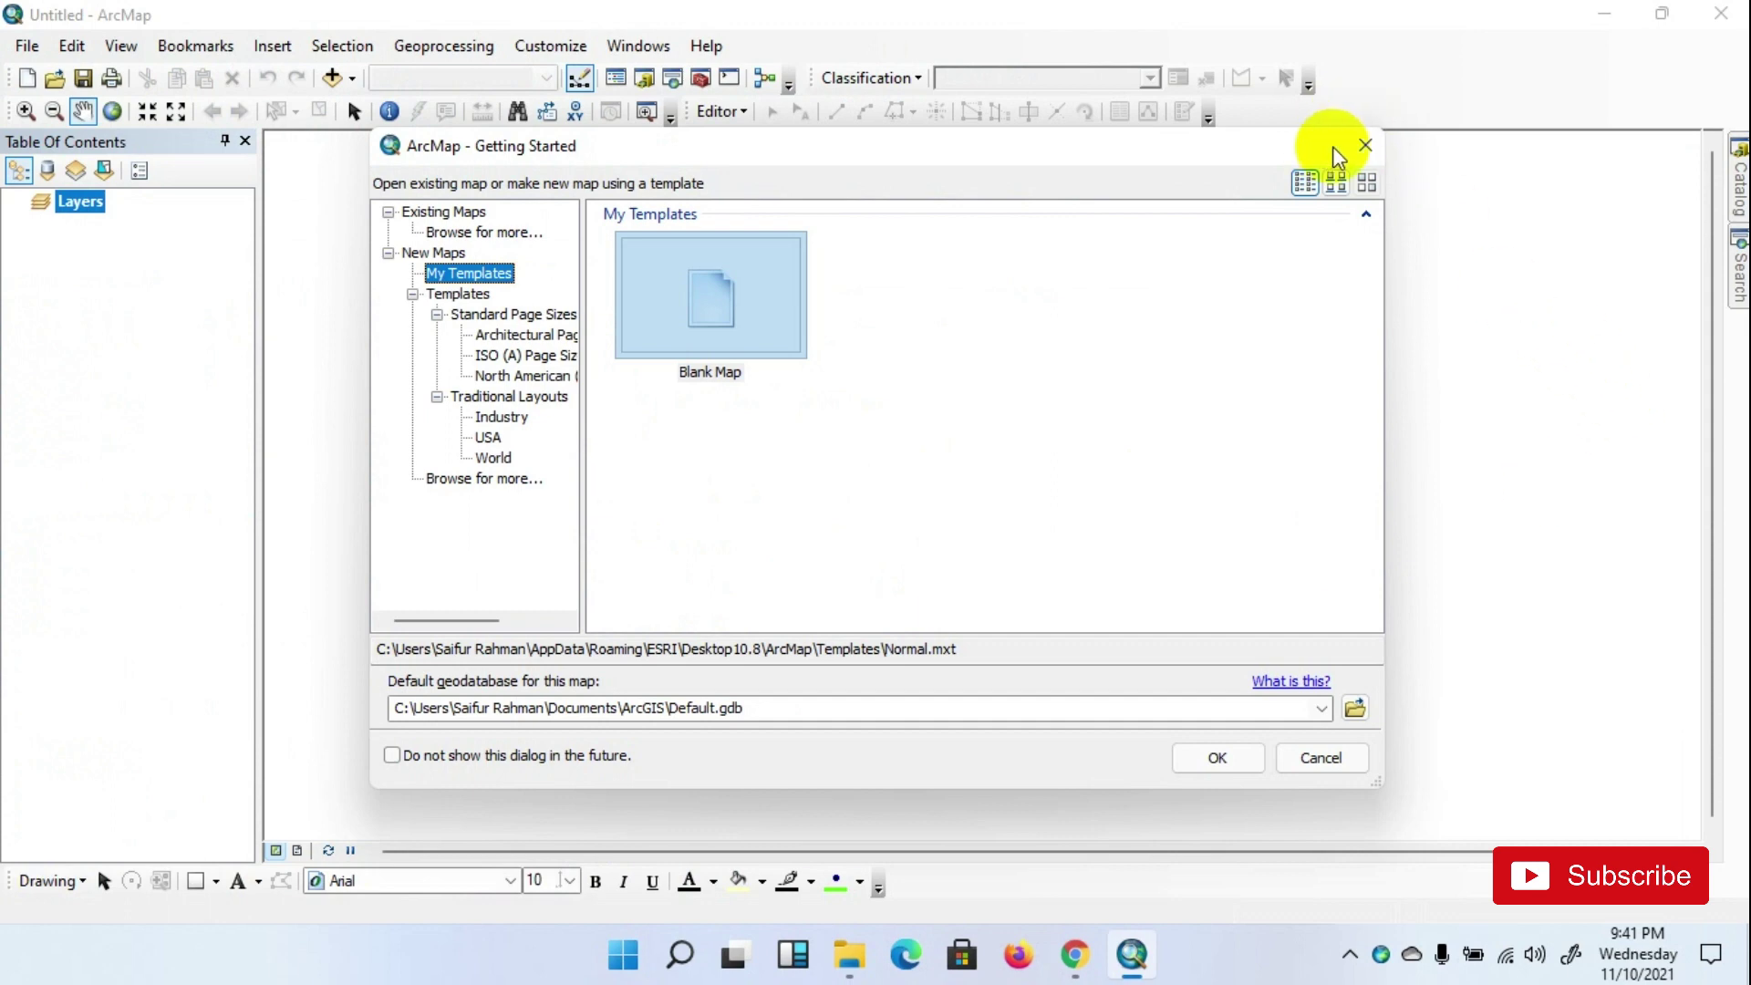
click(1358, 146)
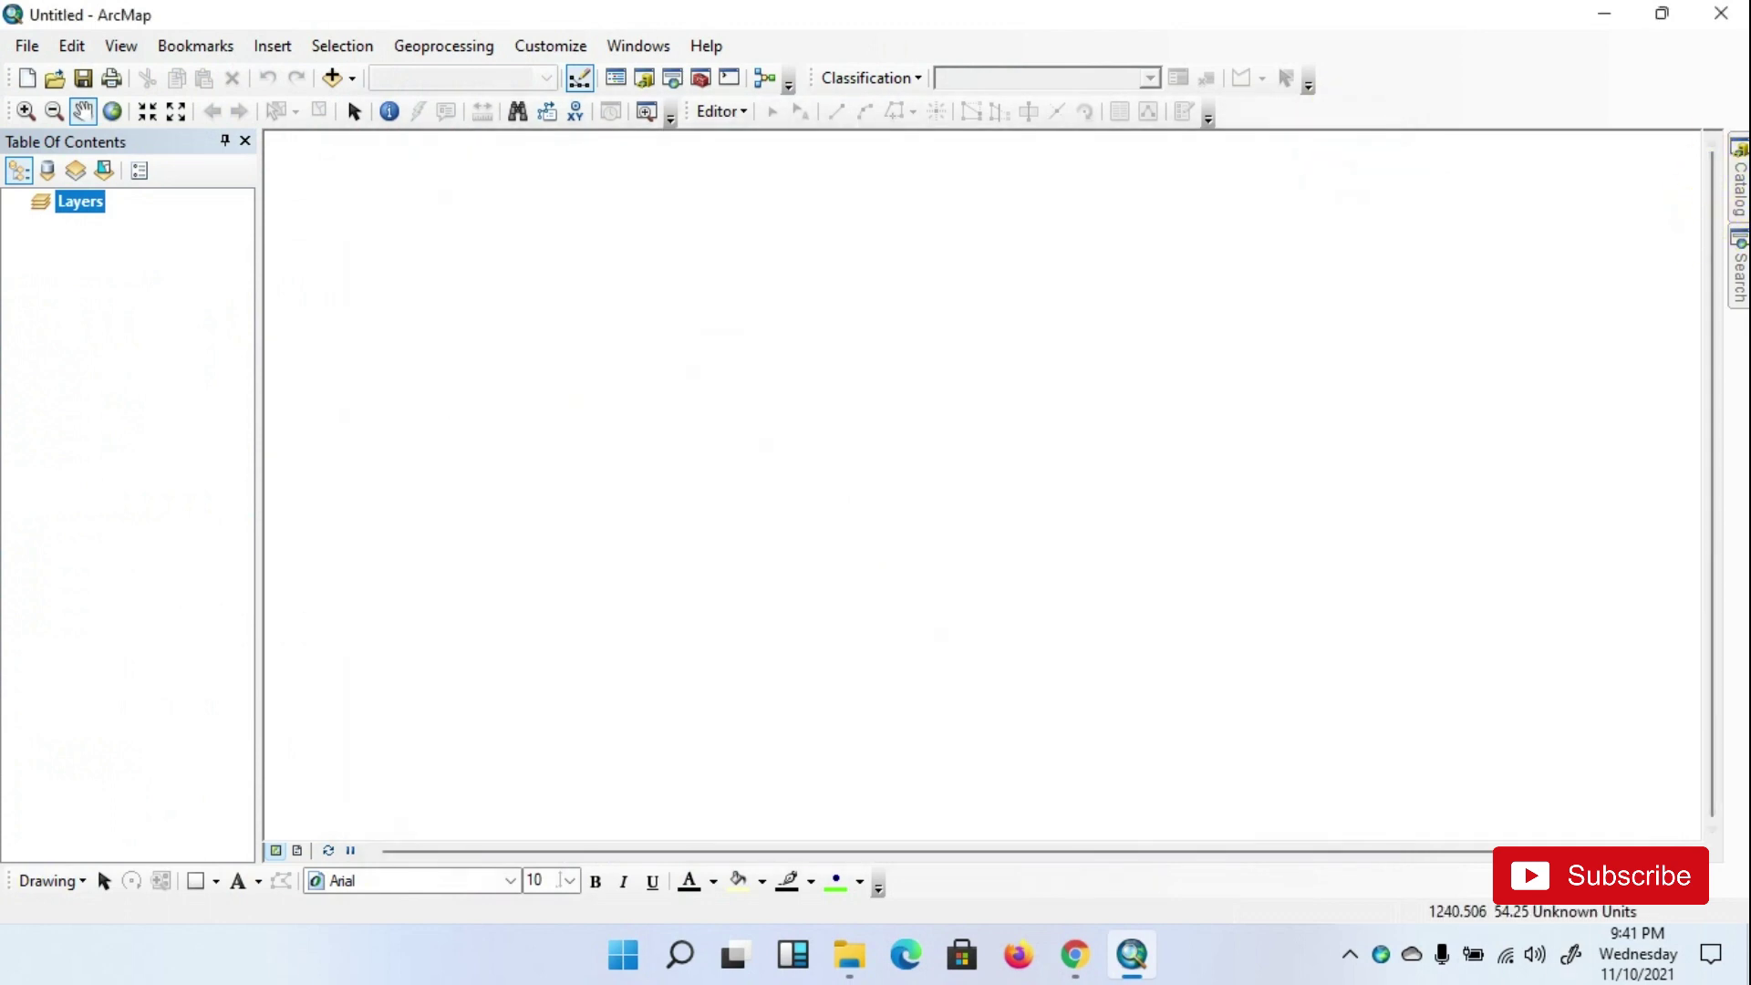
Add a Catalog folder connection to Desktop\Shapefile and expand it to list its shapefiles
click(1737, 183)
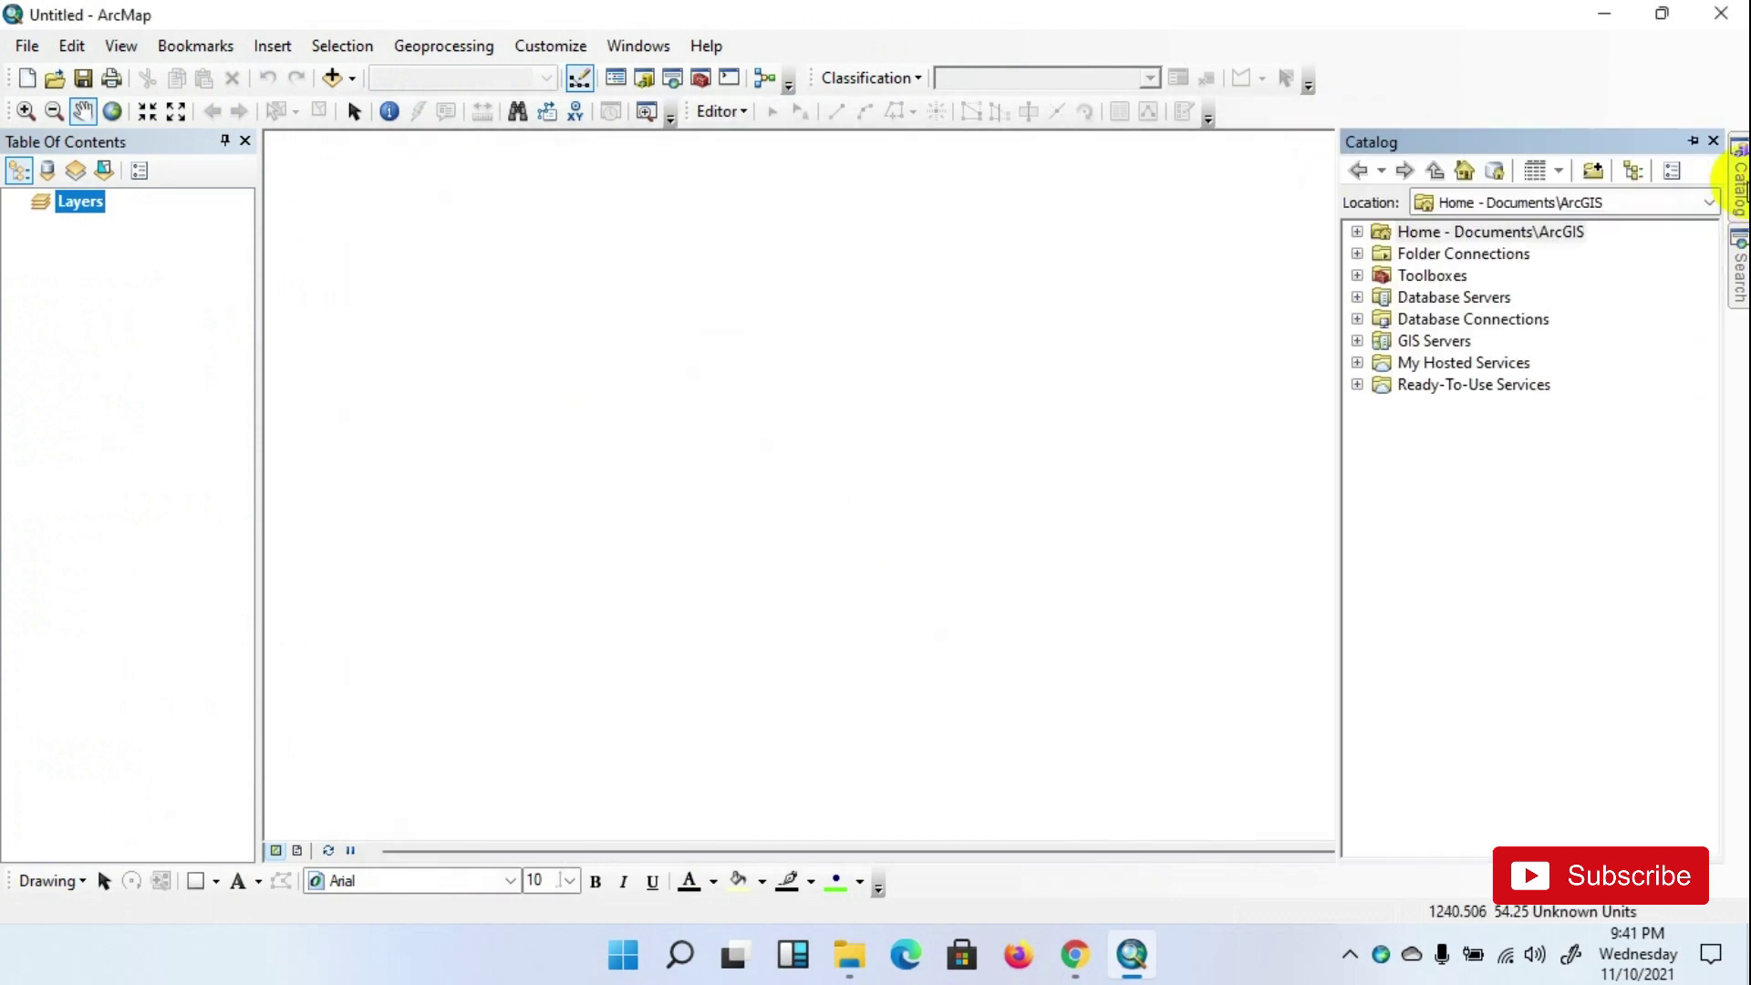
right_click(1423, 254)
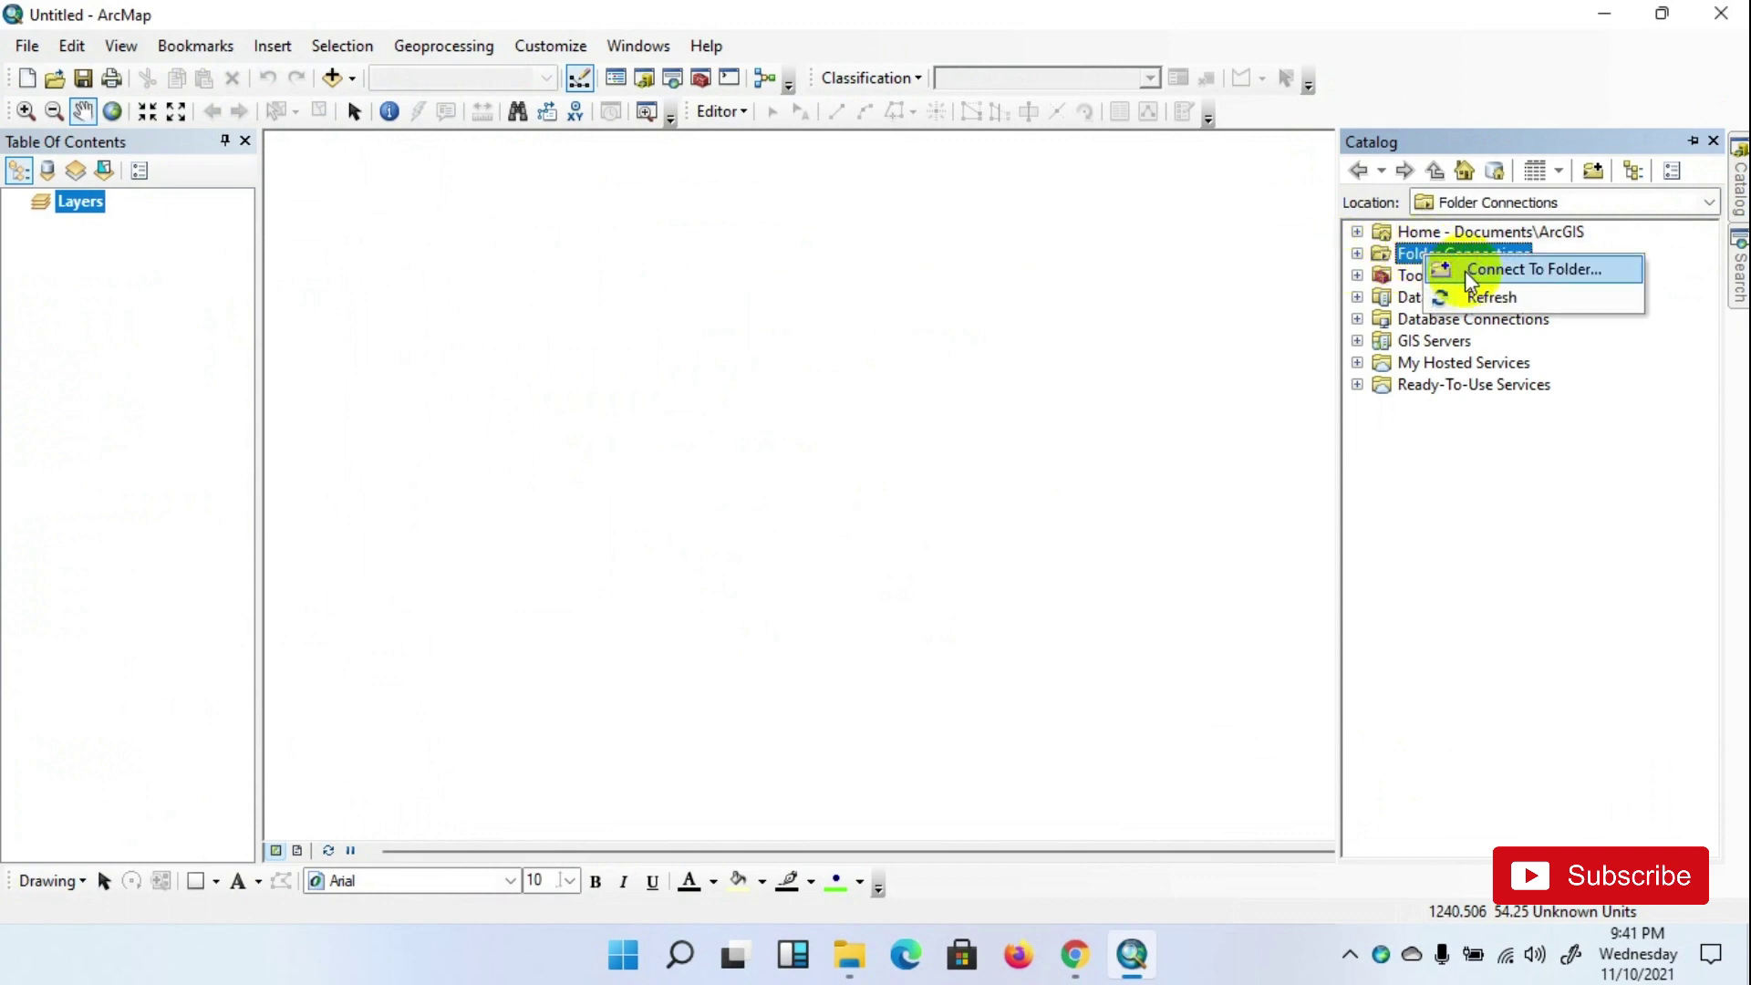
click(1466, 271)
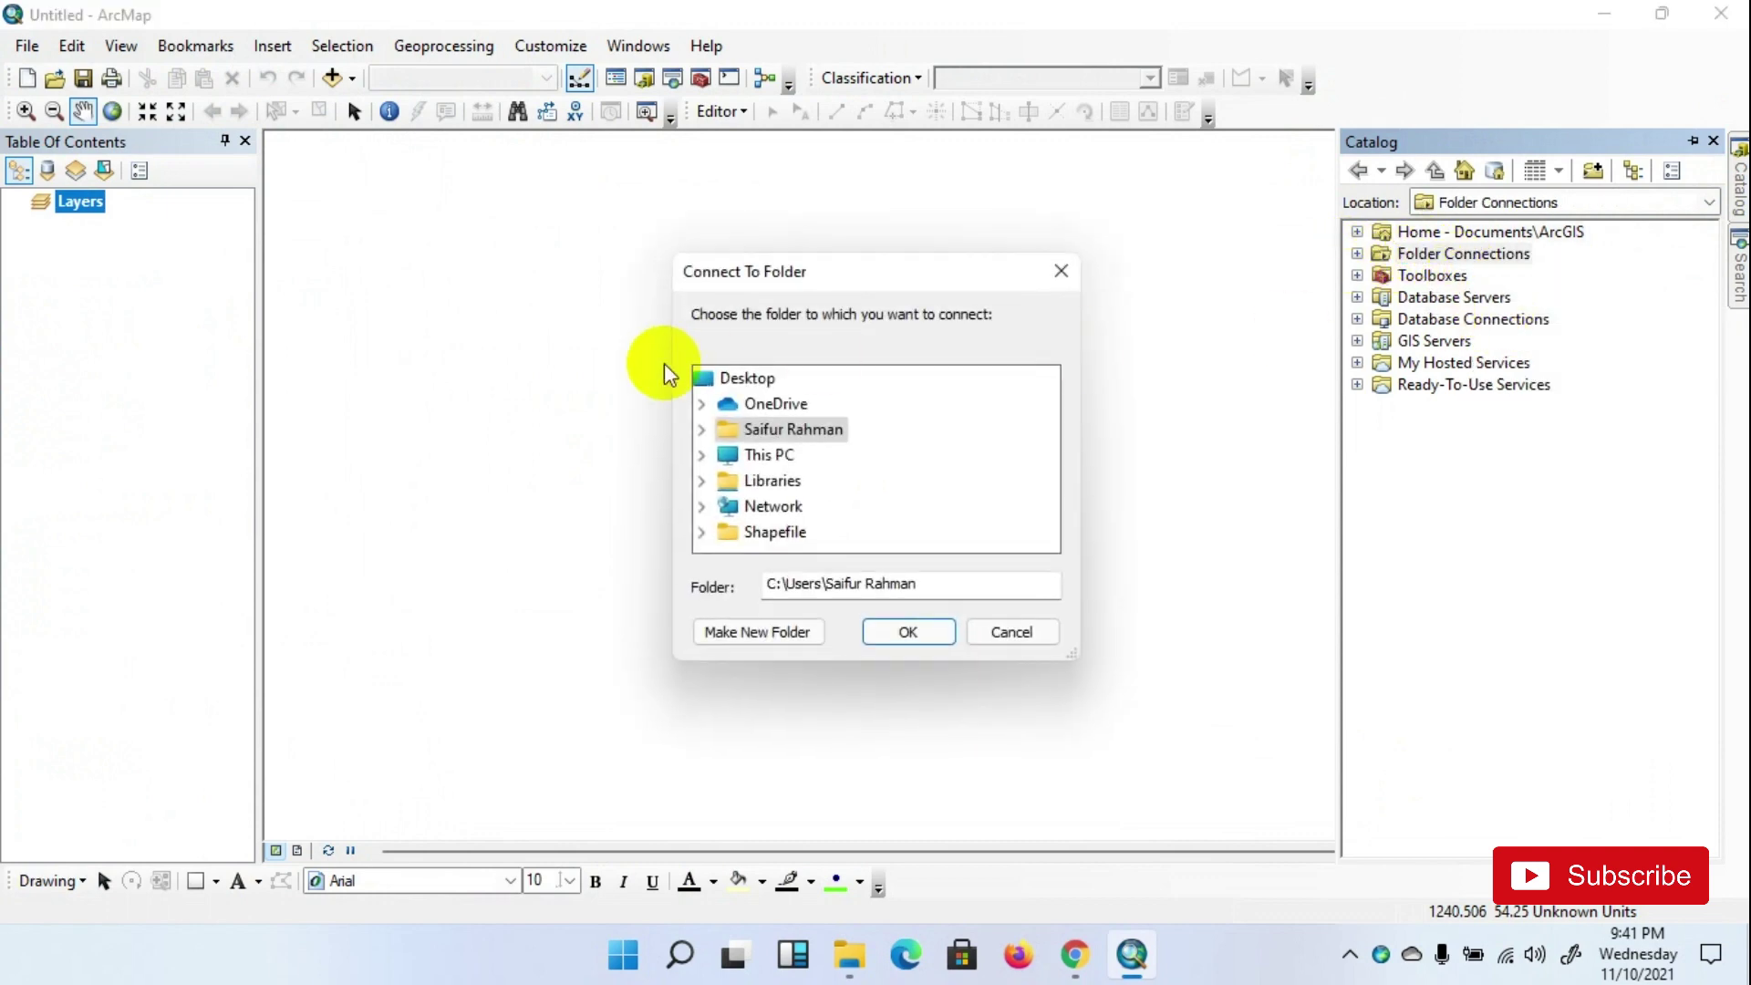
double_click(734, 456)
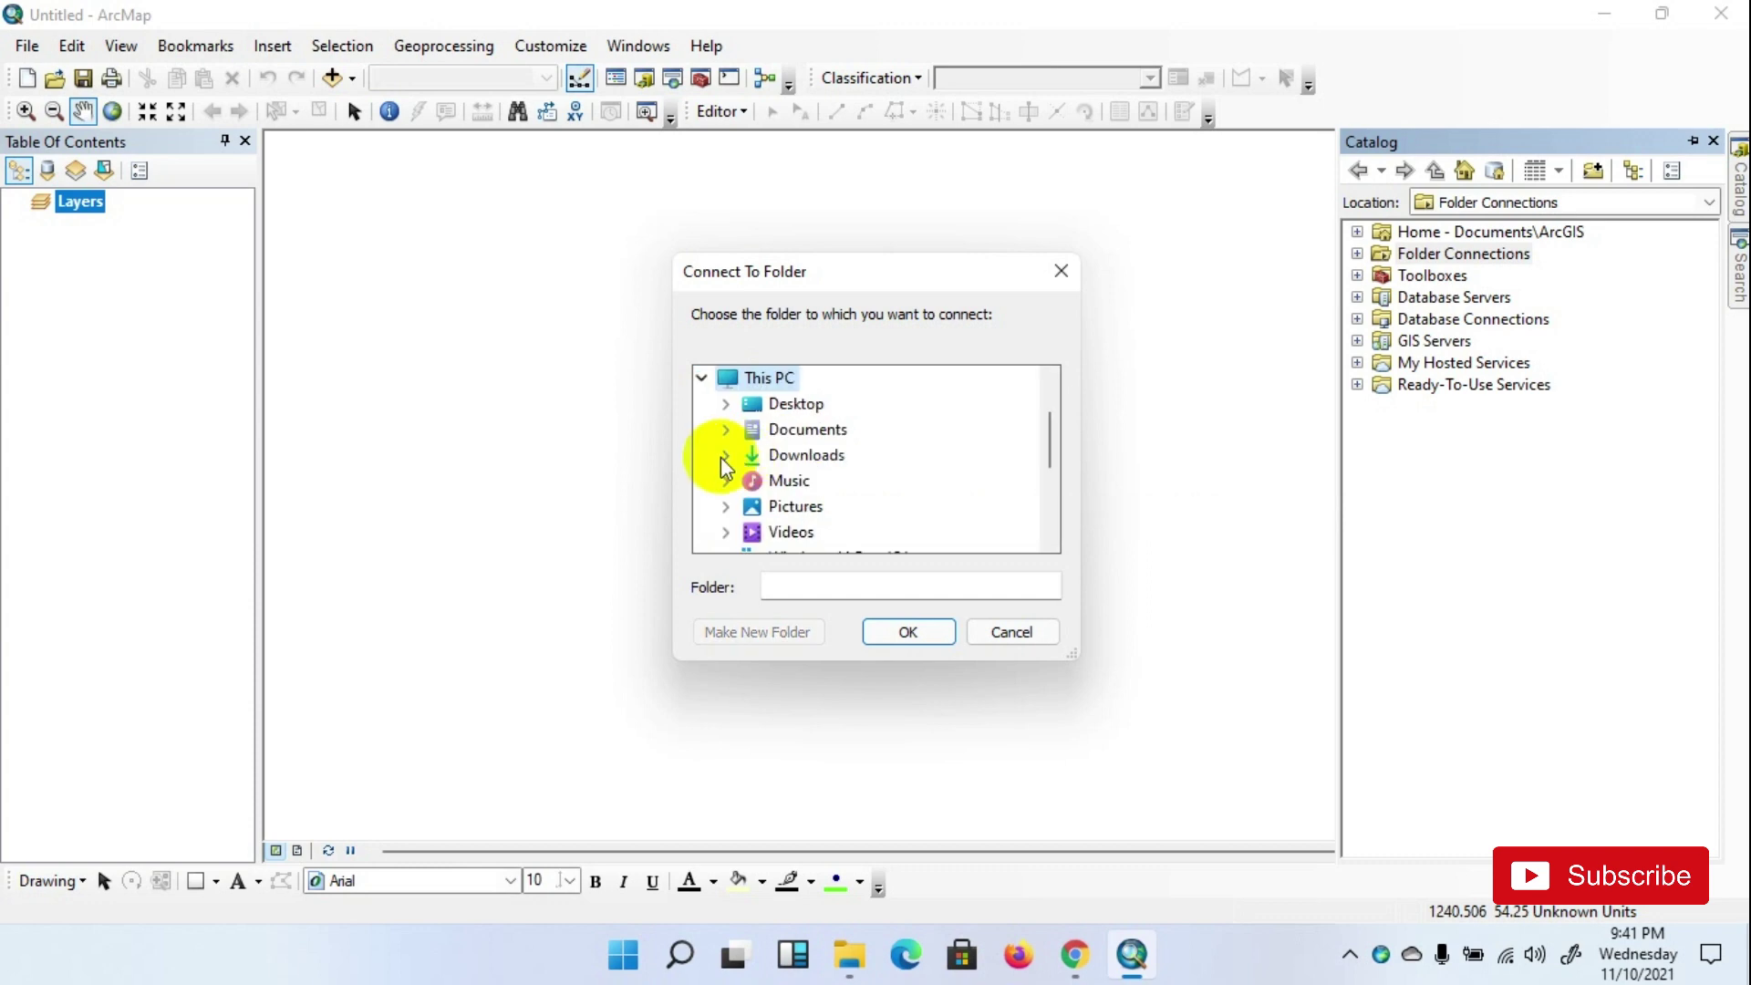
scroll(784, 465, down, 3)
scroll(793, 488, up, 4)
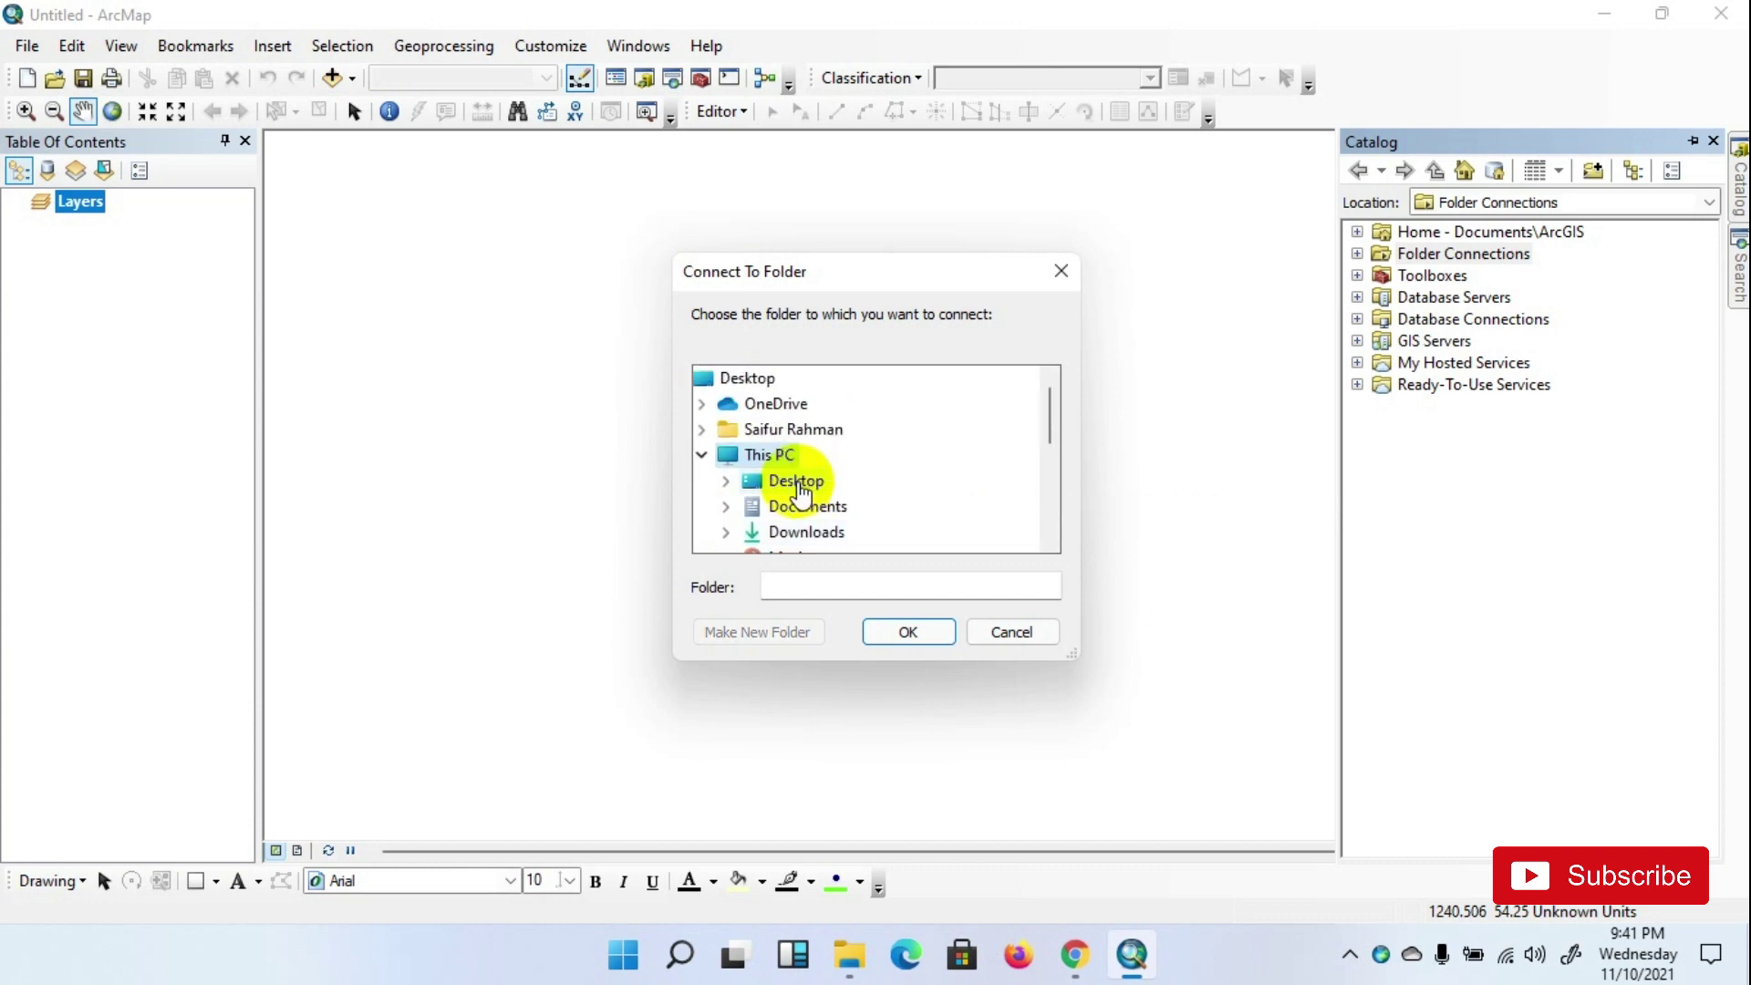
click(743, 375)
scroll(862, 489, down, 3)
scroll(793, 532, down, 1)
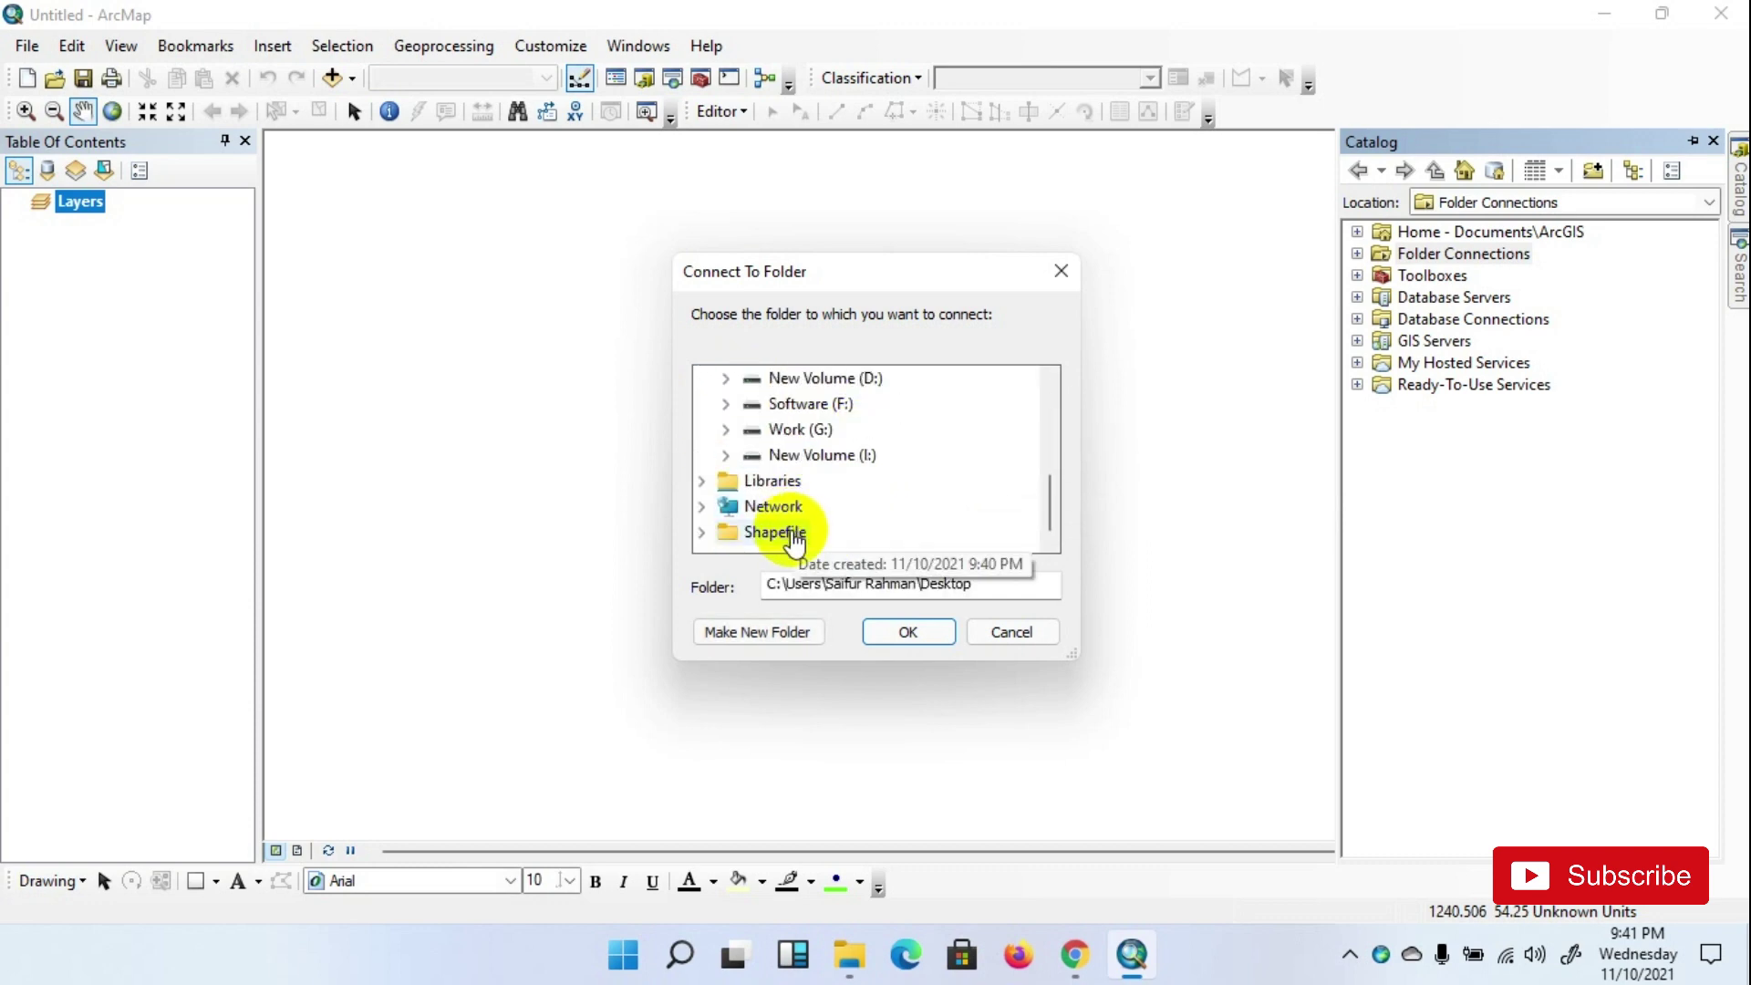
double_click(773, 538)
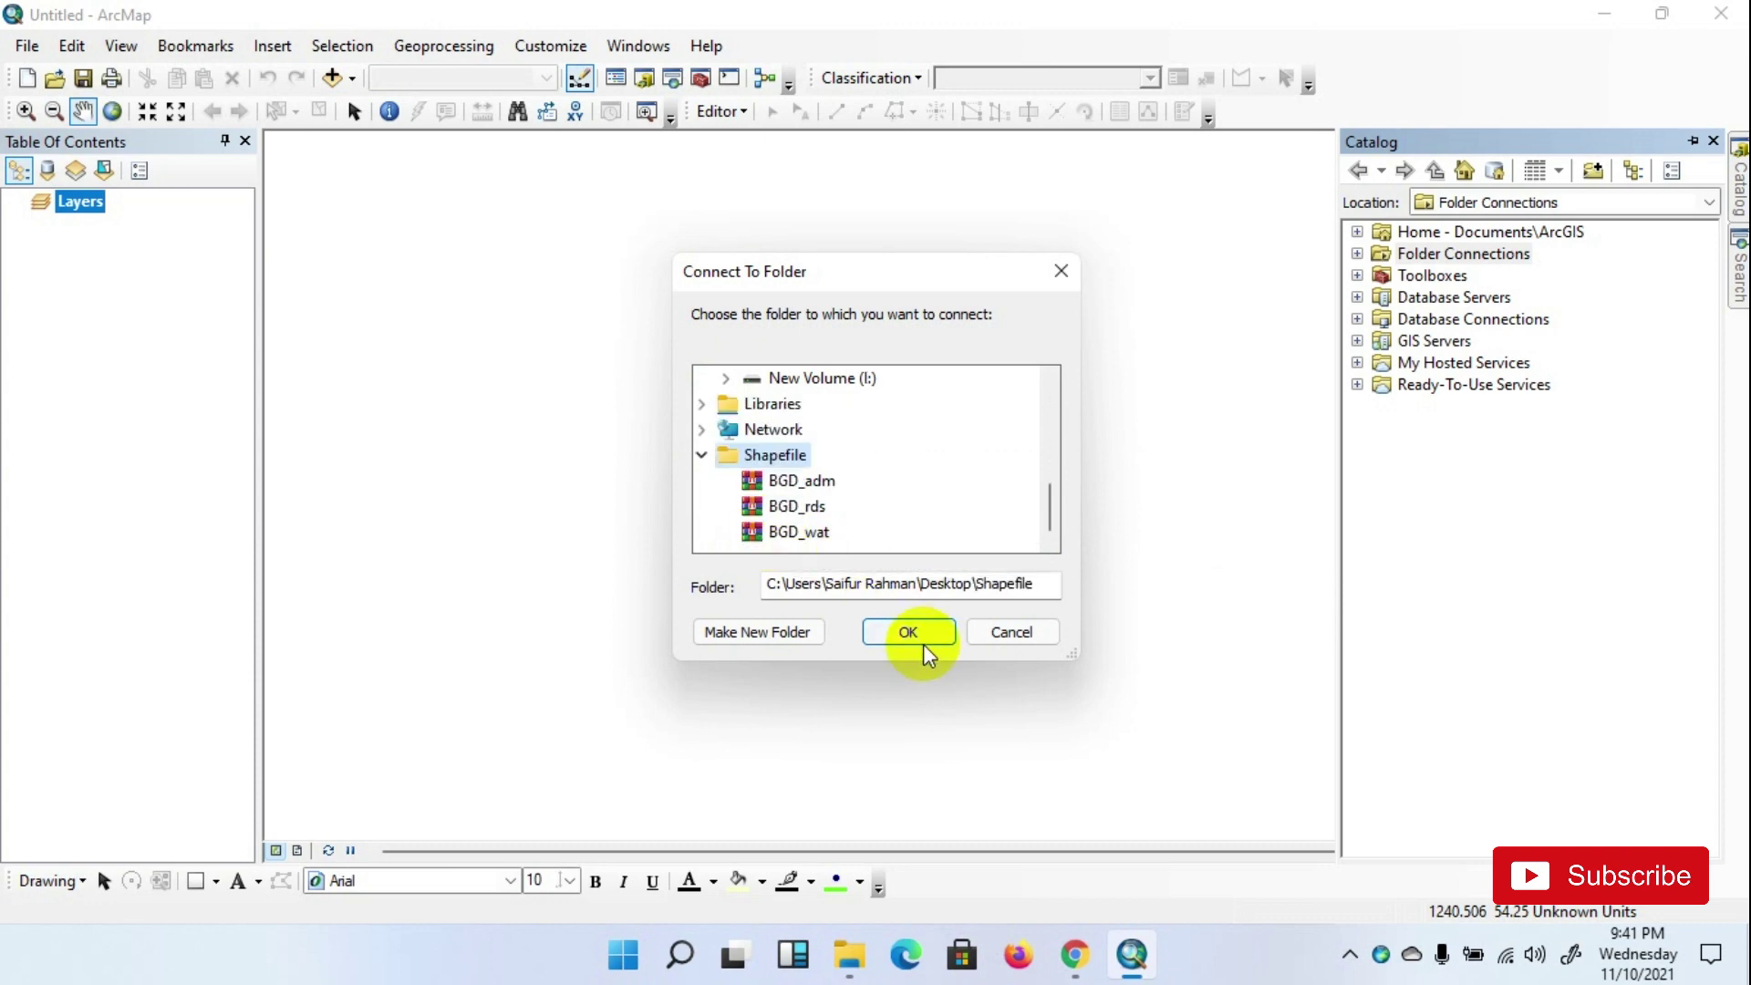
click(899, 631)
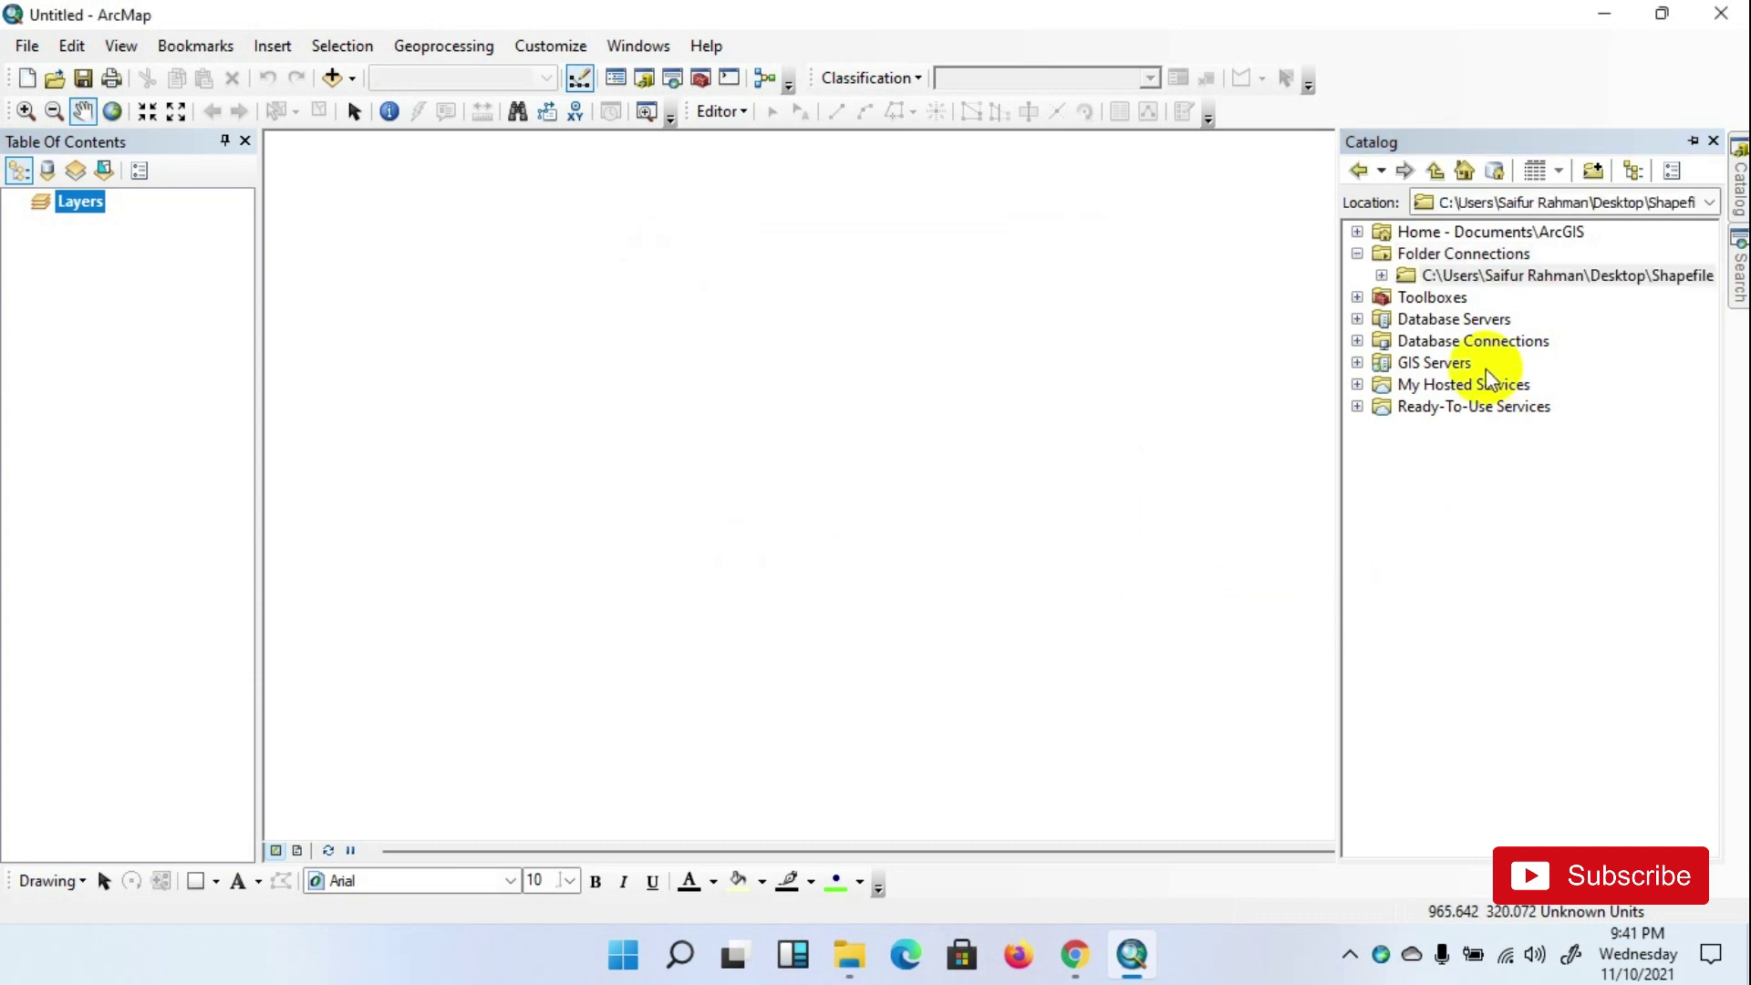
click(1383, 275)
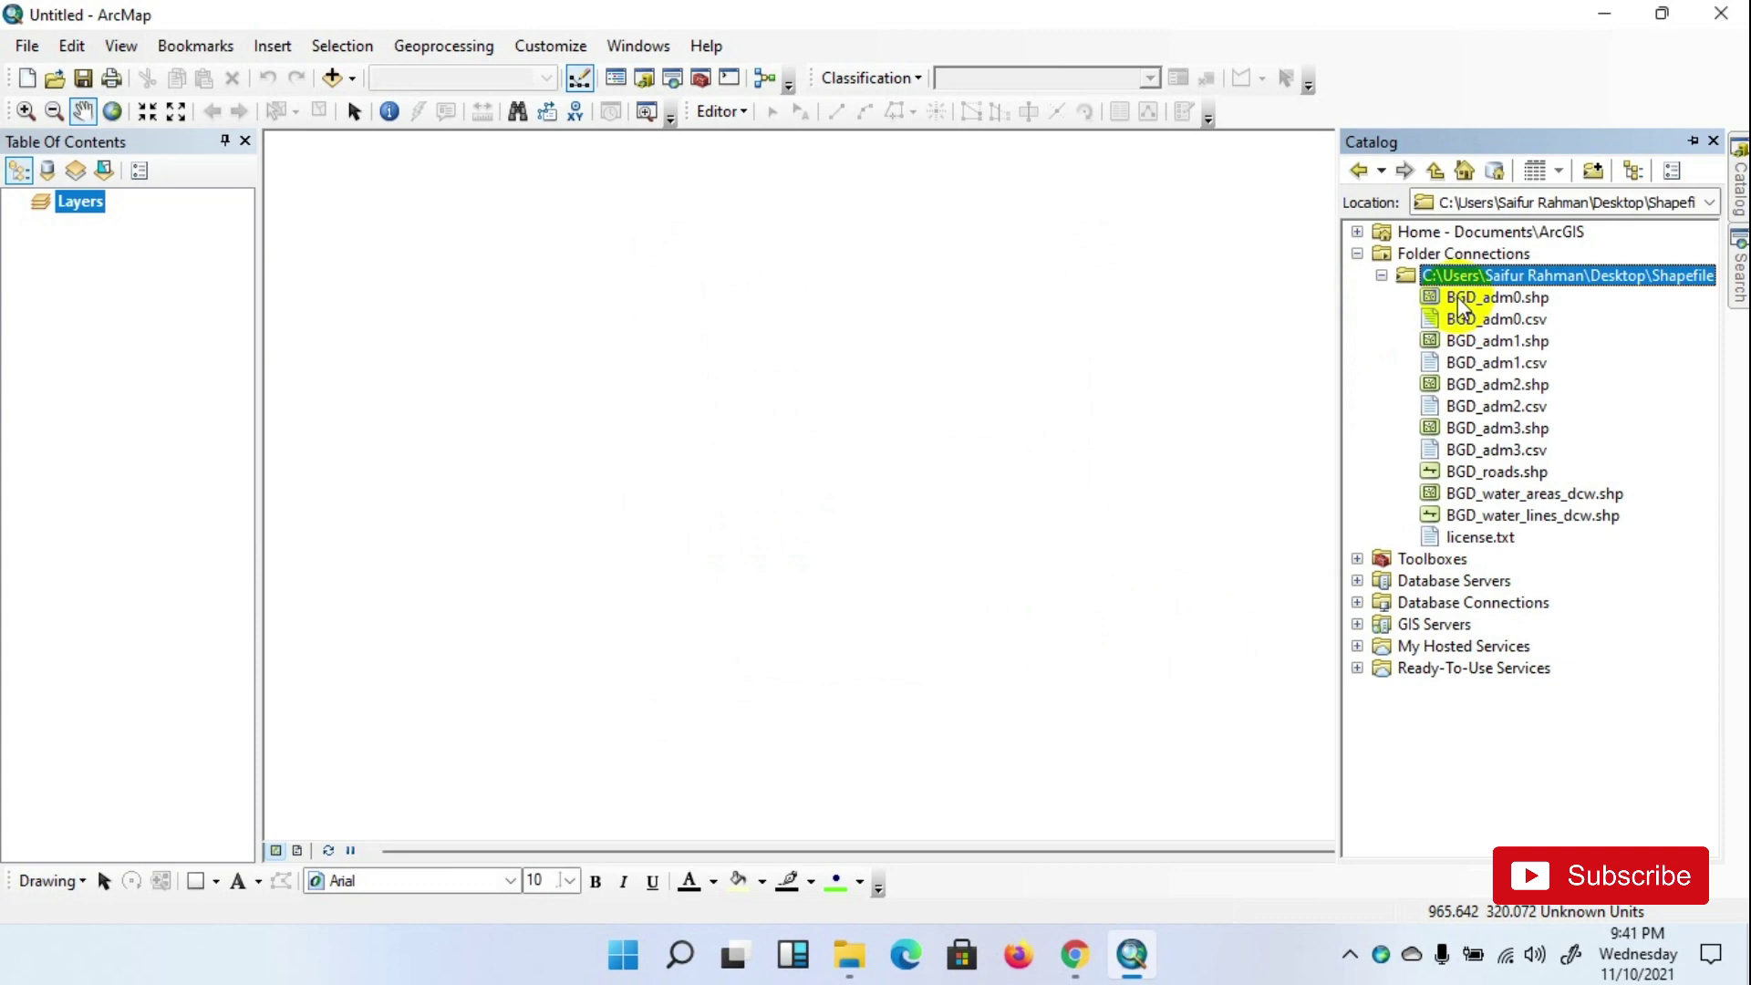
Drag BGD_adm0.shp from the Catalog onto the map, then select BGD_adm1.shp
click(1460, 299)
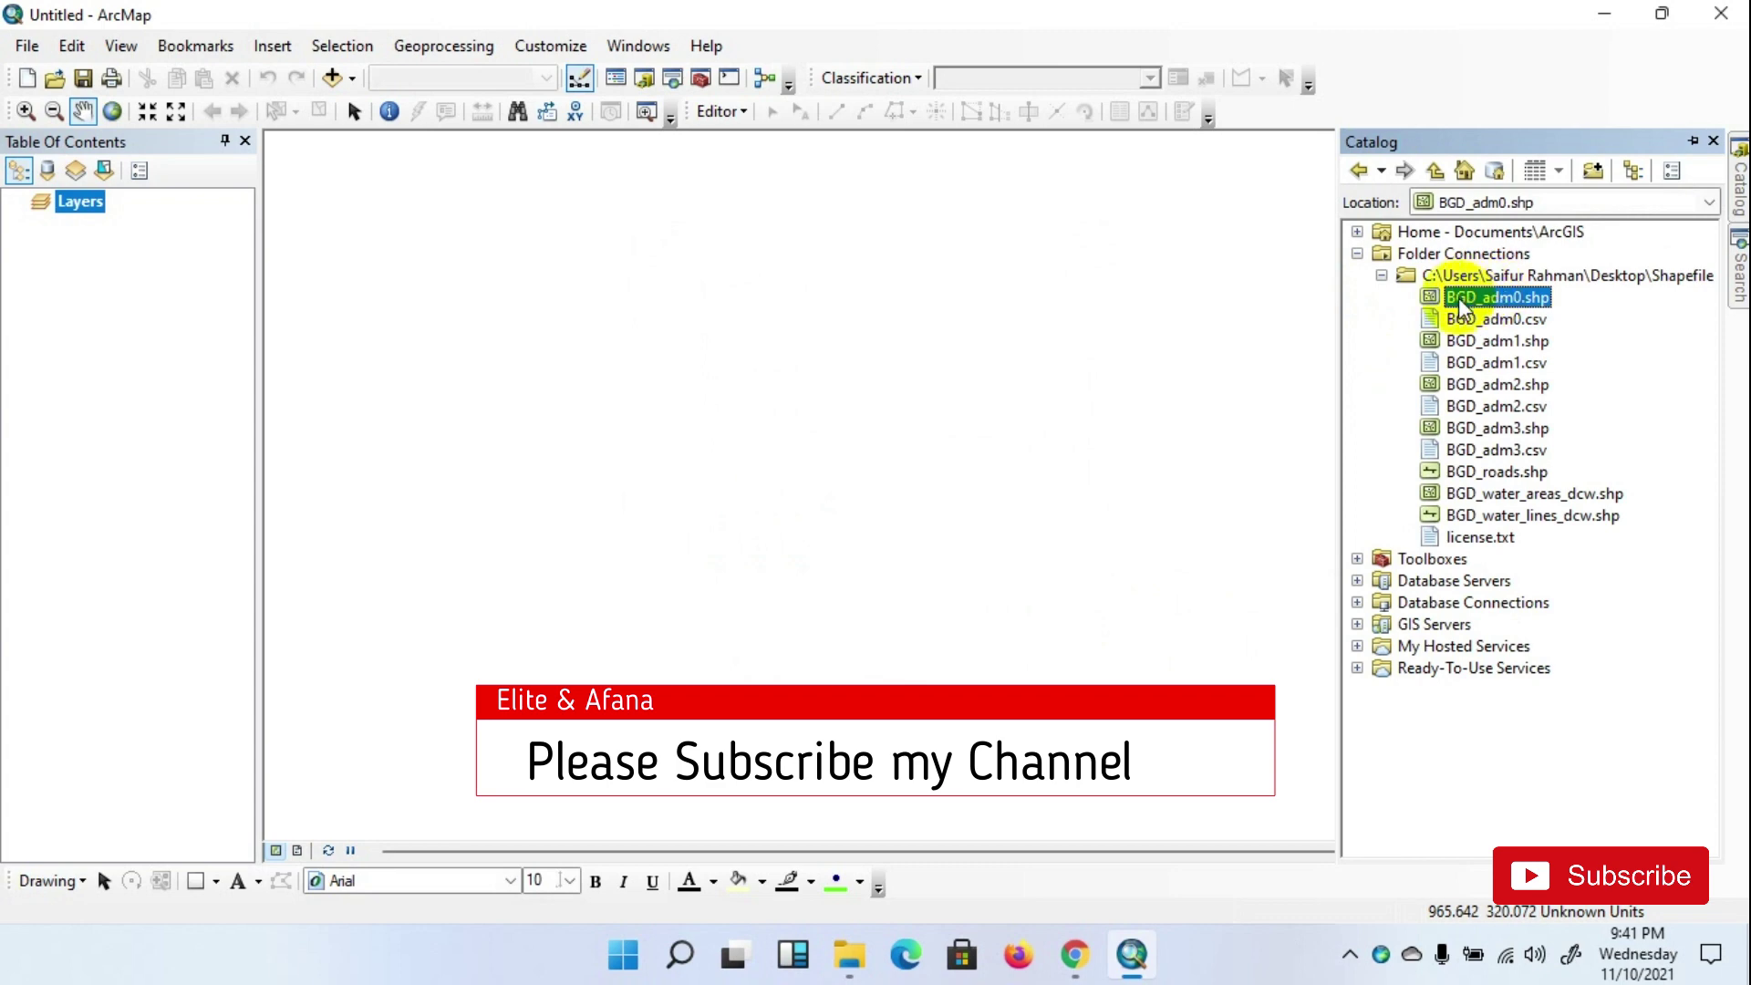
drag(1473, 309, 693, 294)
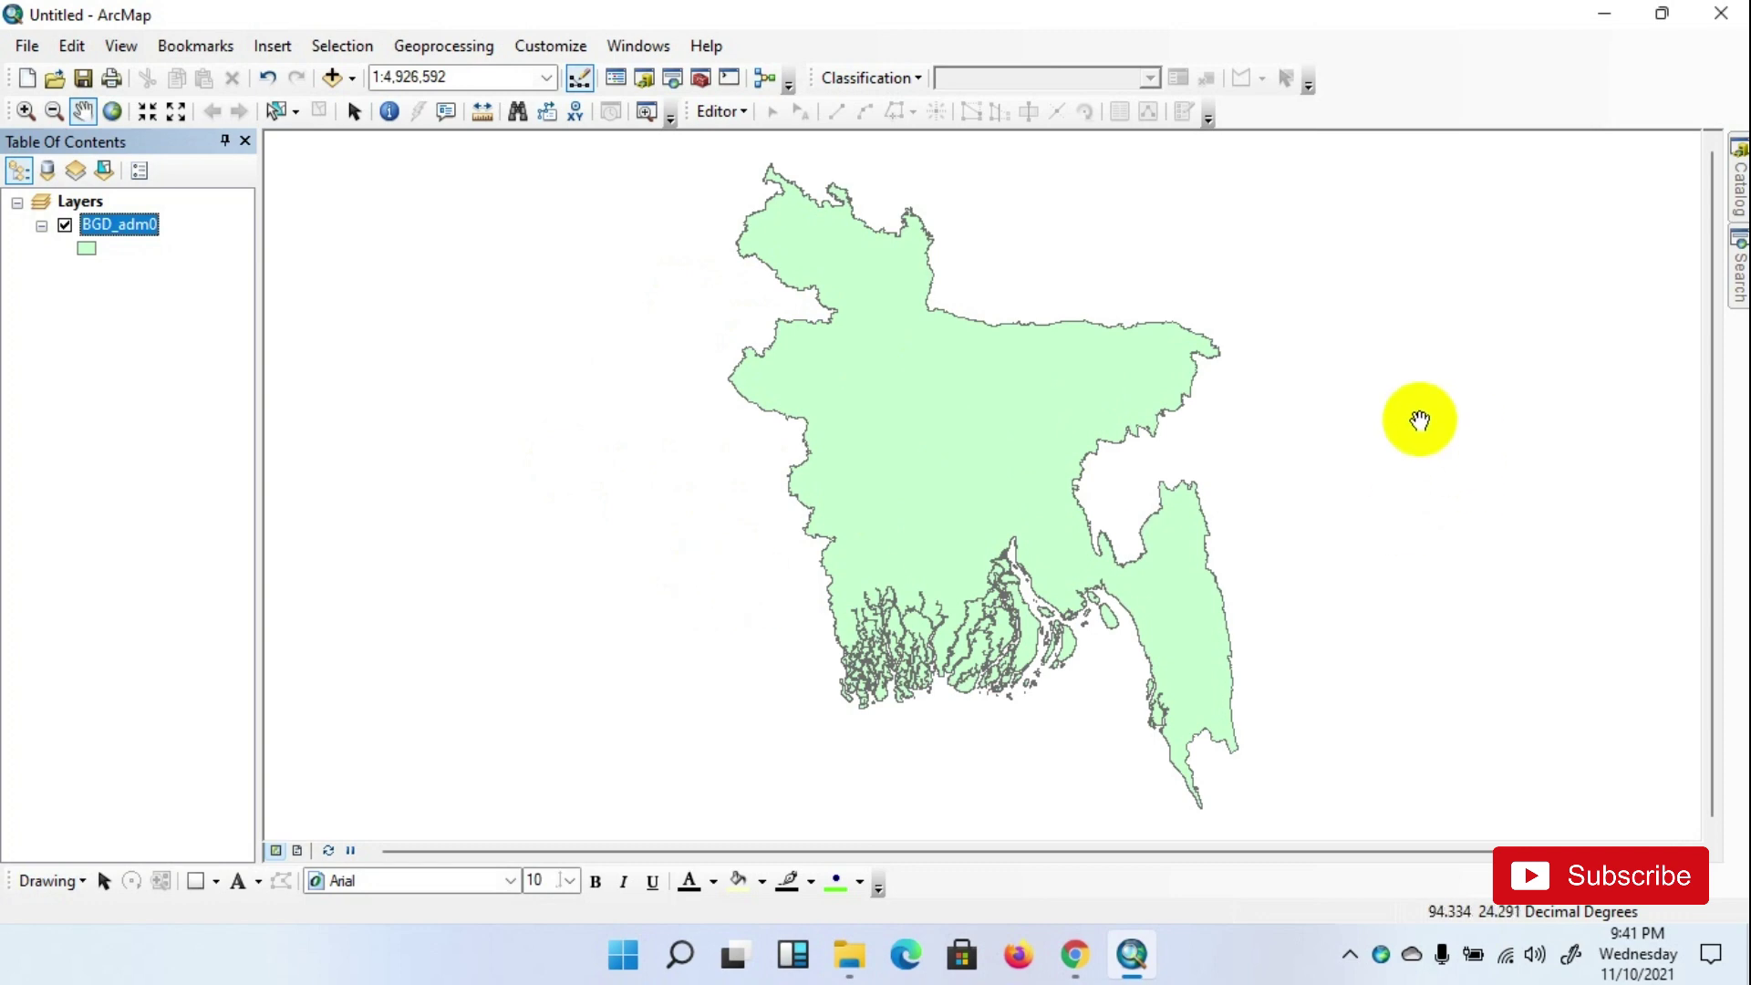
click(1737, 210)
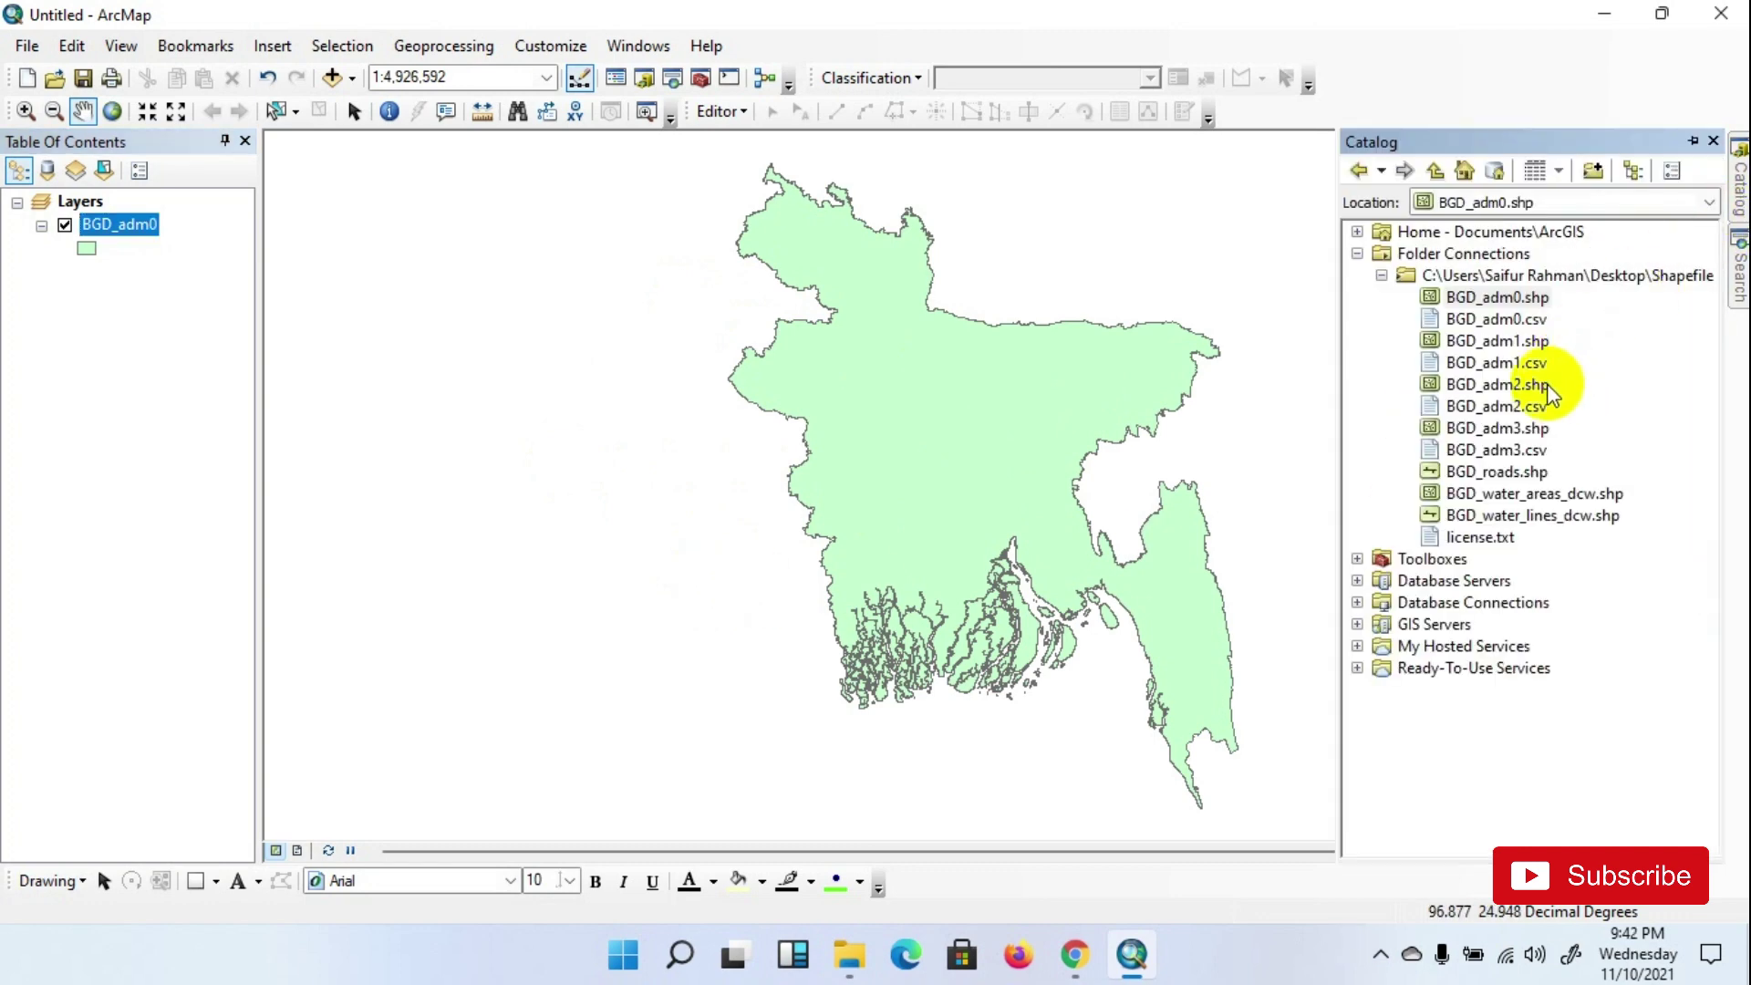
click(1521, 341)
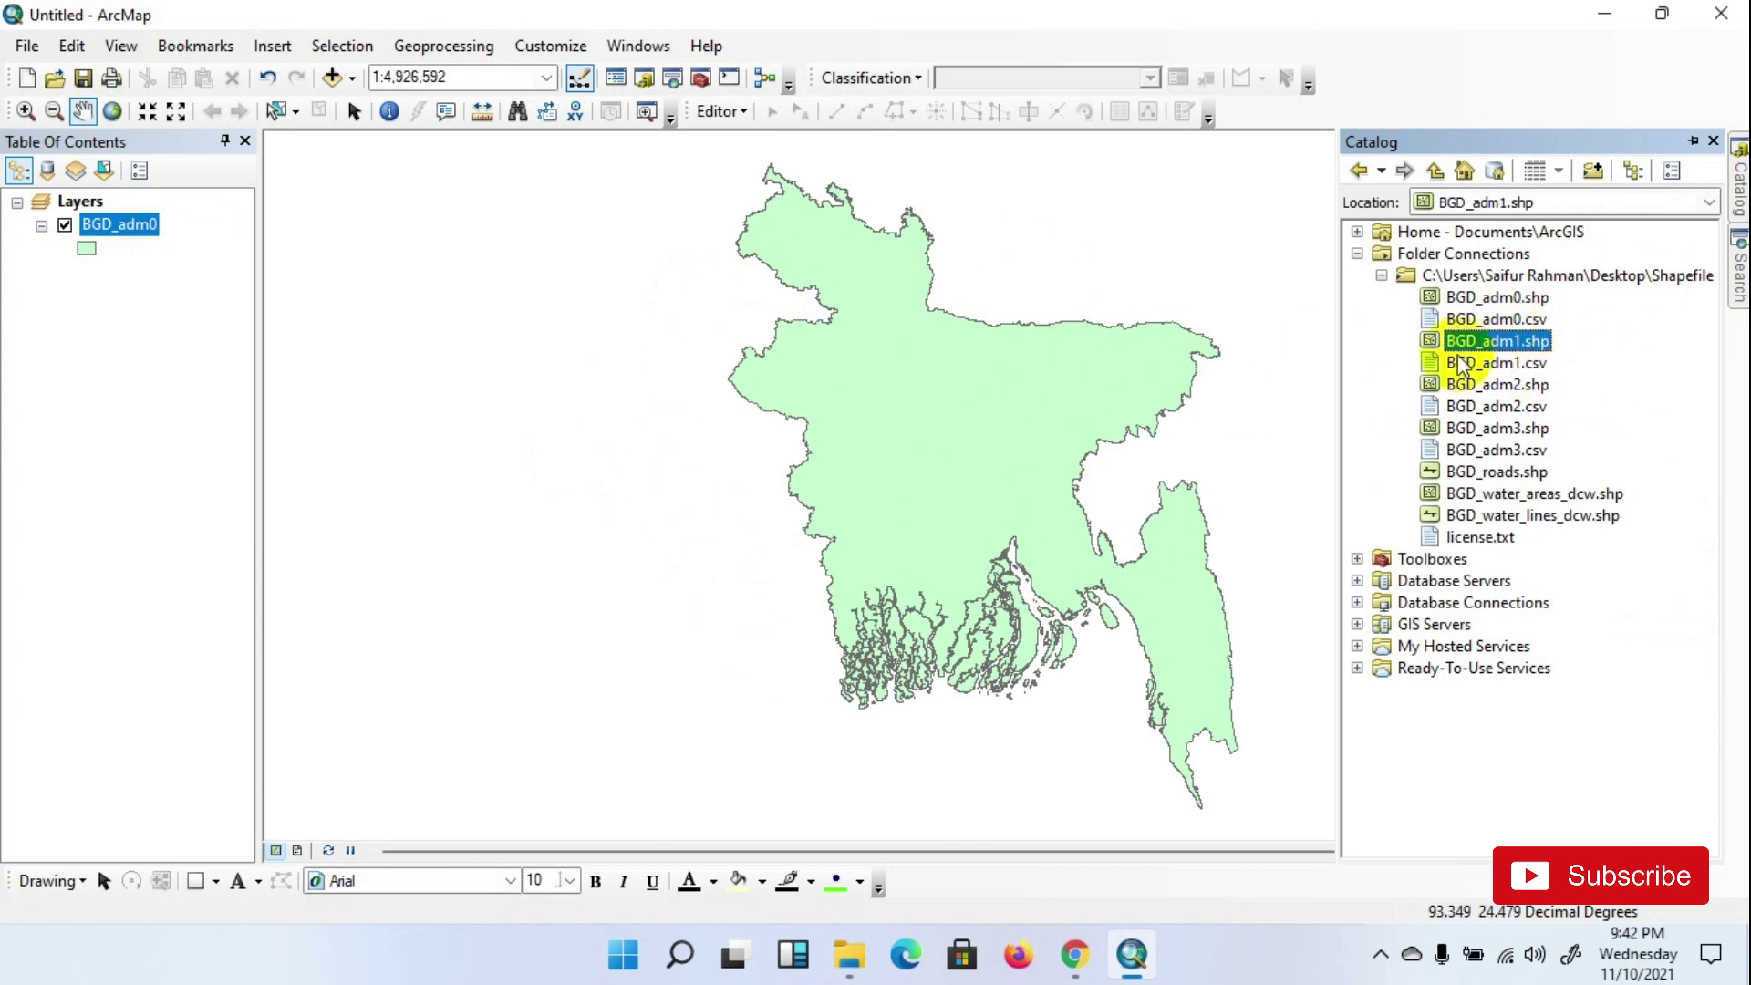
Add BGD_adm1 to the Table of Contents and hide the BGD_adm0 layer
drag(1501, 356, 1450, 352)
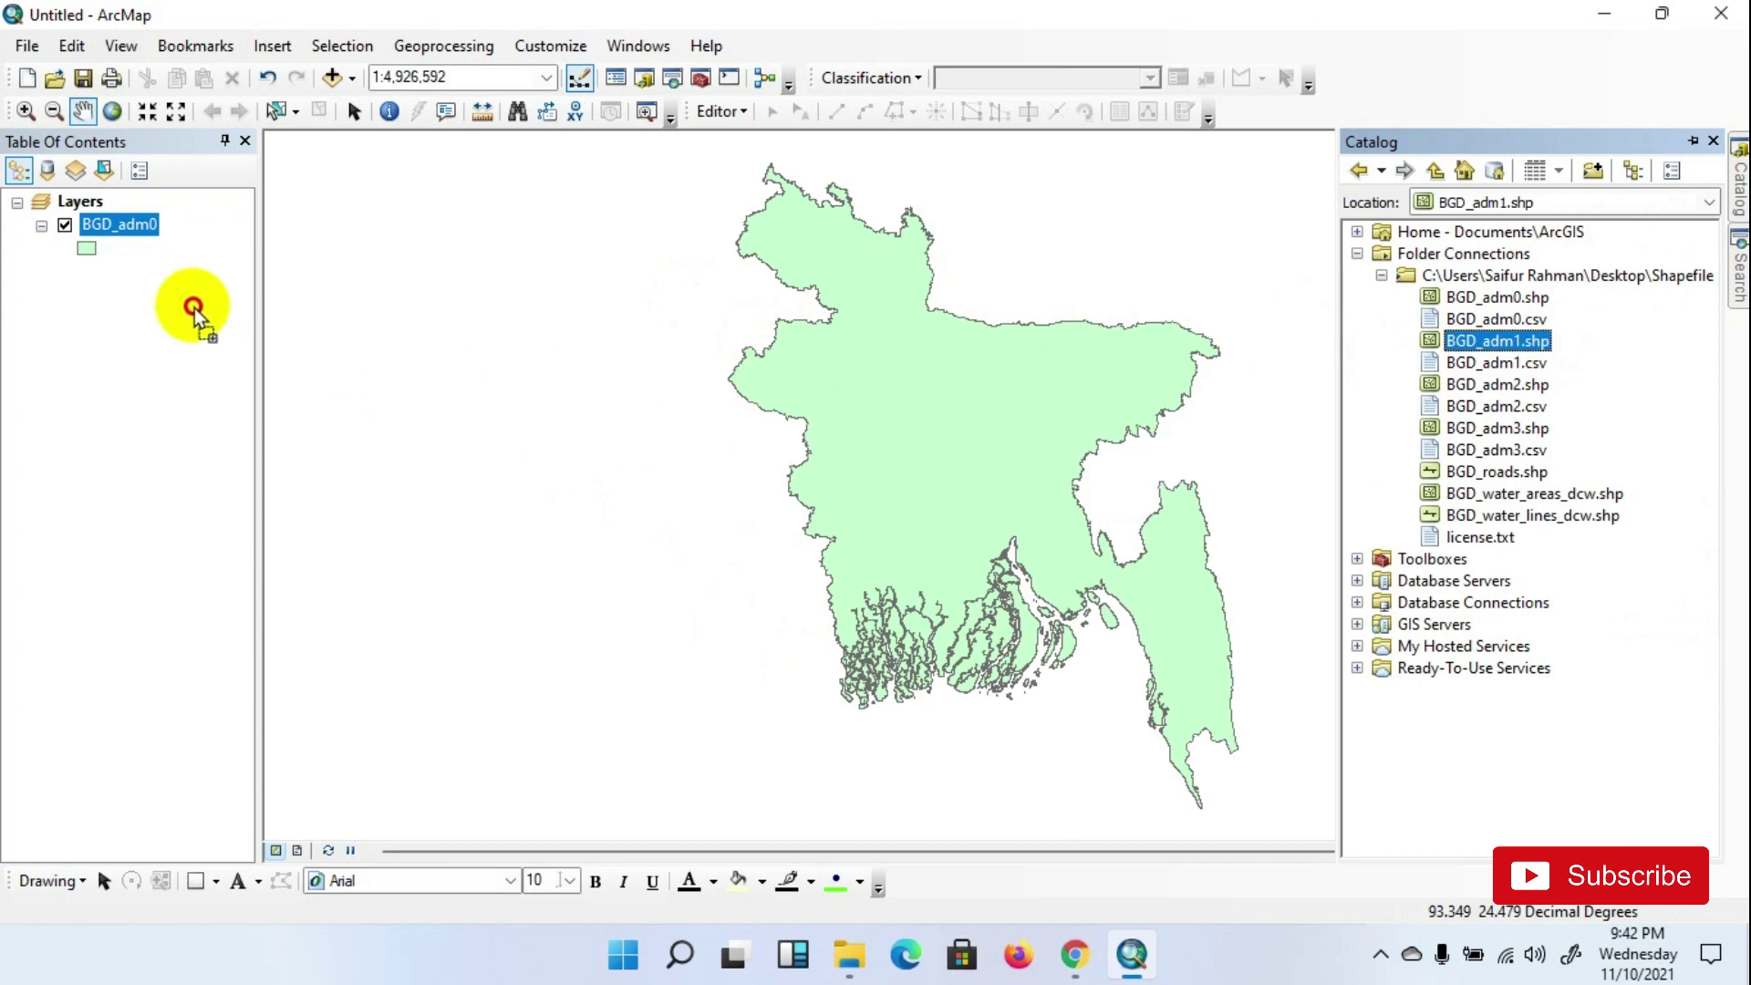
drag(194, 308, 187, 299)
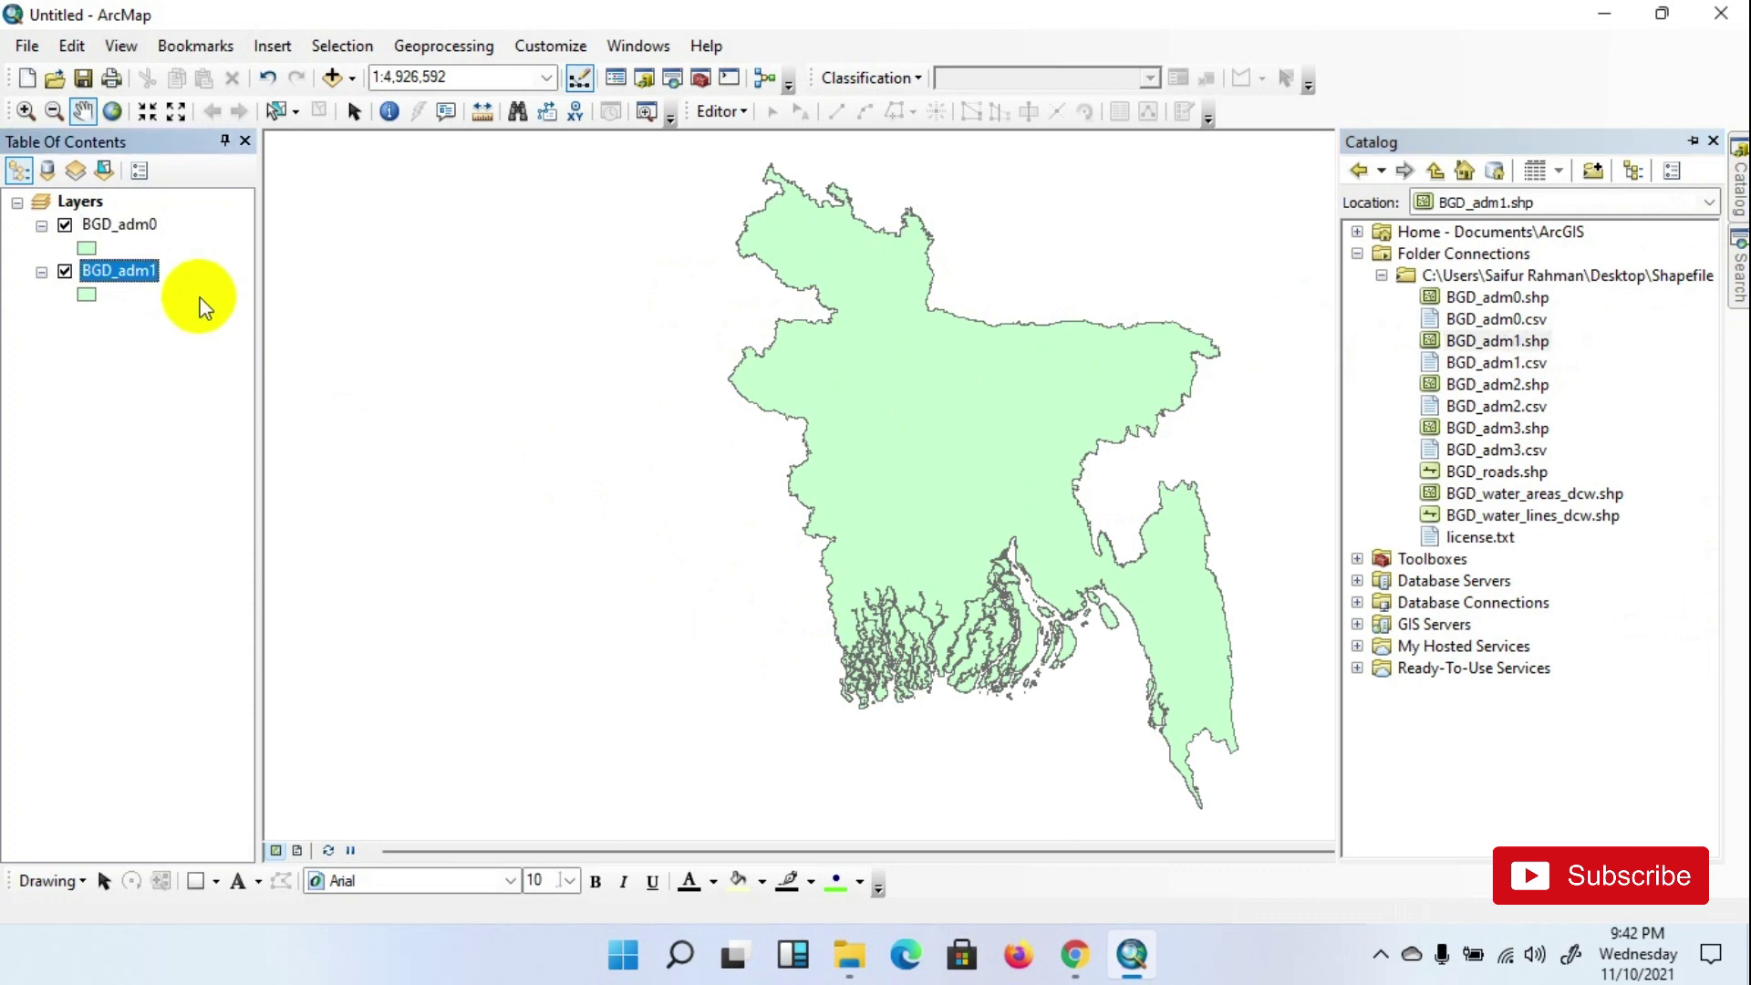
click(66, 227)
Review the BGD_adm1 seven-division attribute table, then hide the BGD_adm1 layer
right_click(141, 271)
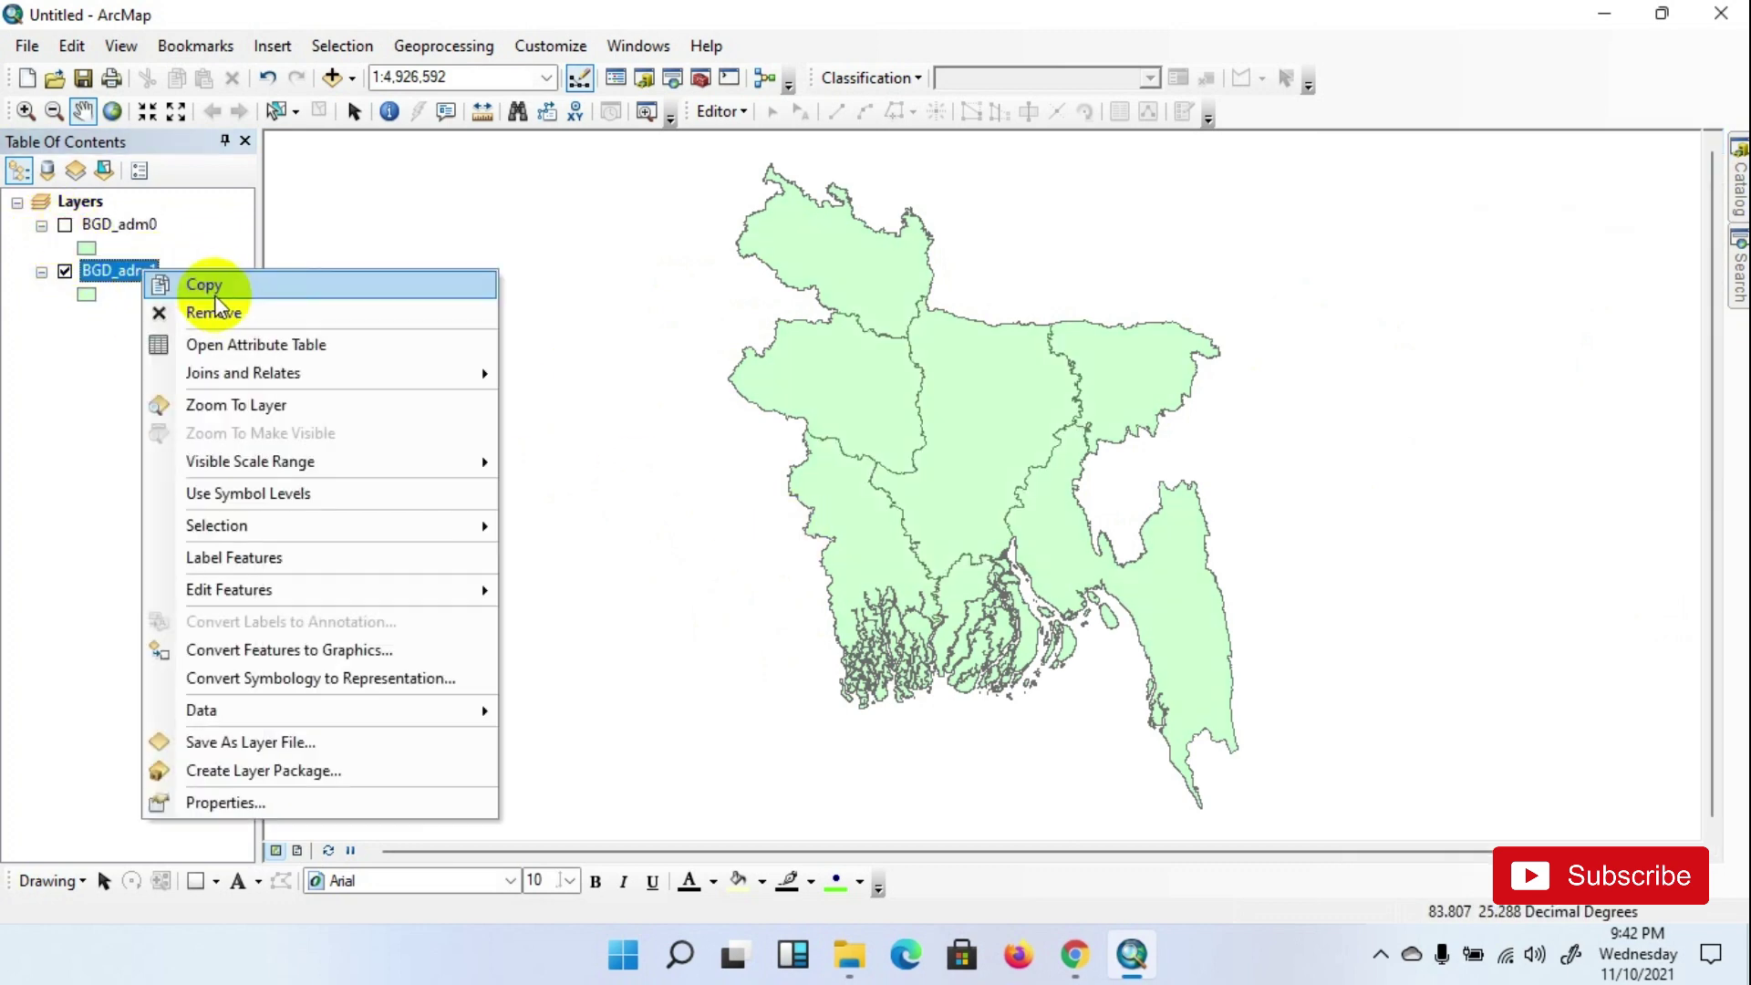
click(234, 344)
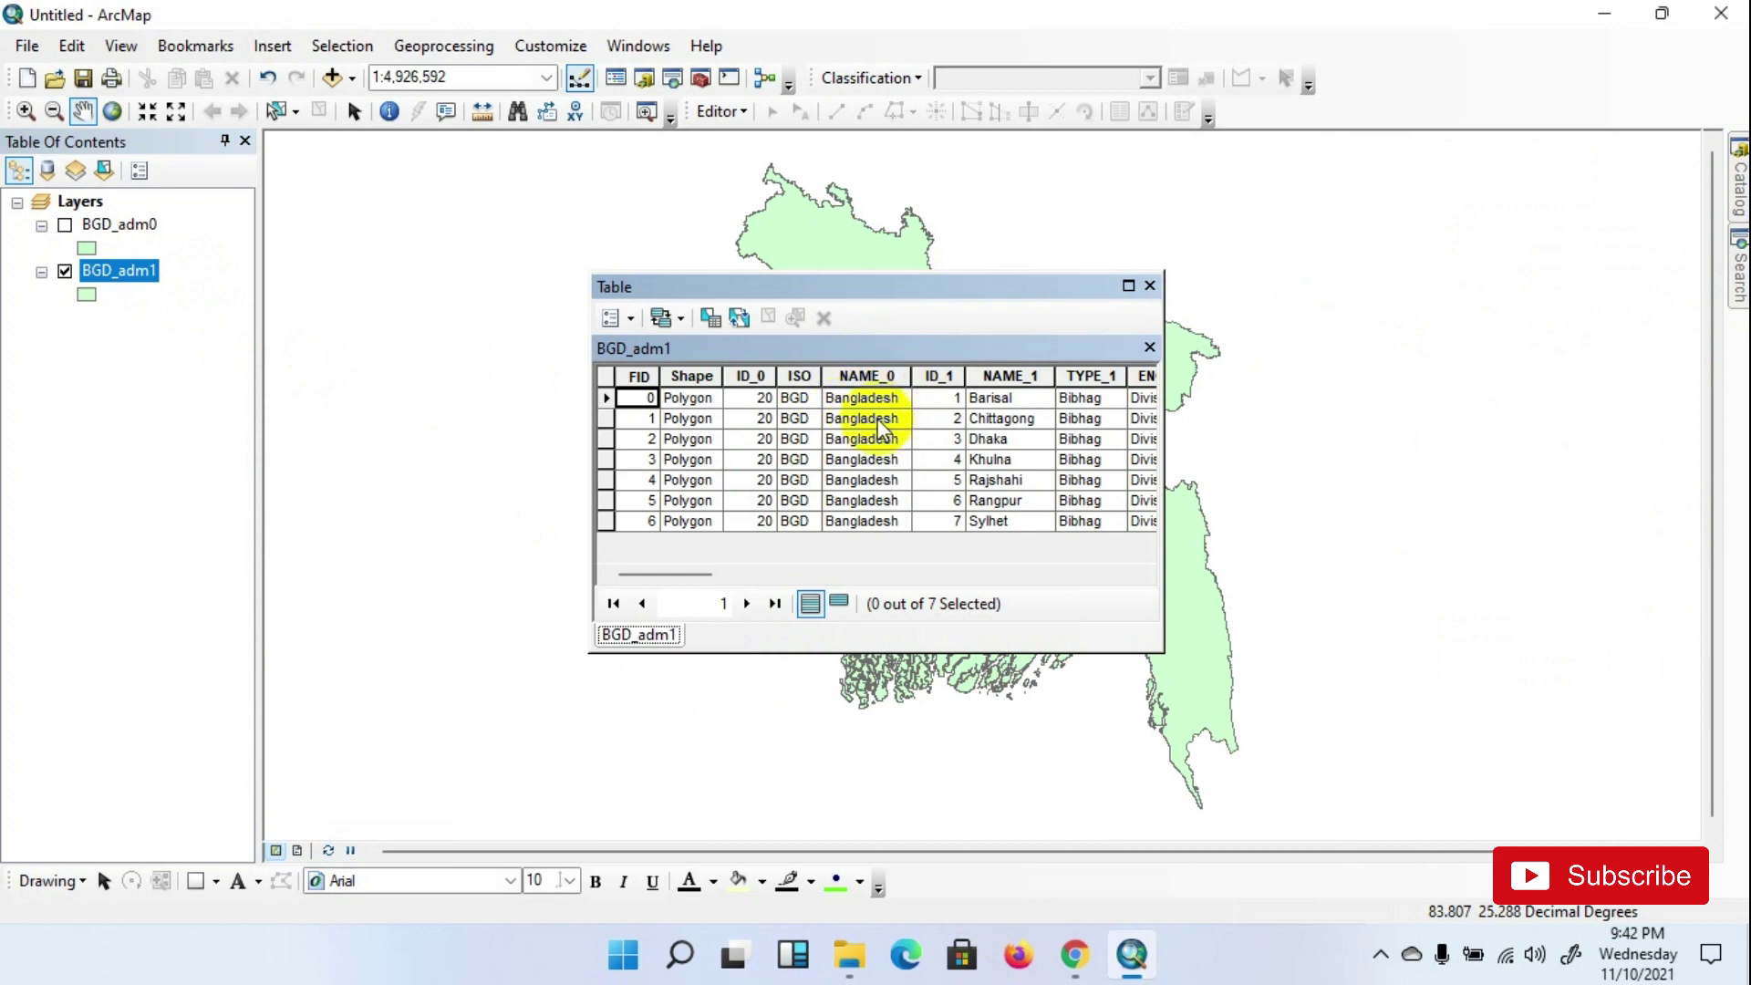
scroll(1012, 520, right, 5)
scroll(1008, 522, left, 5)
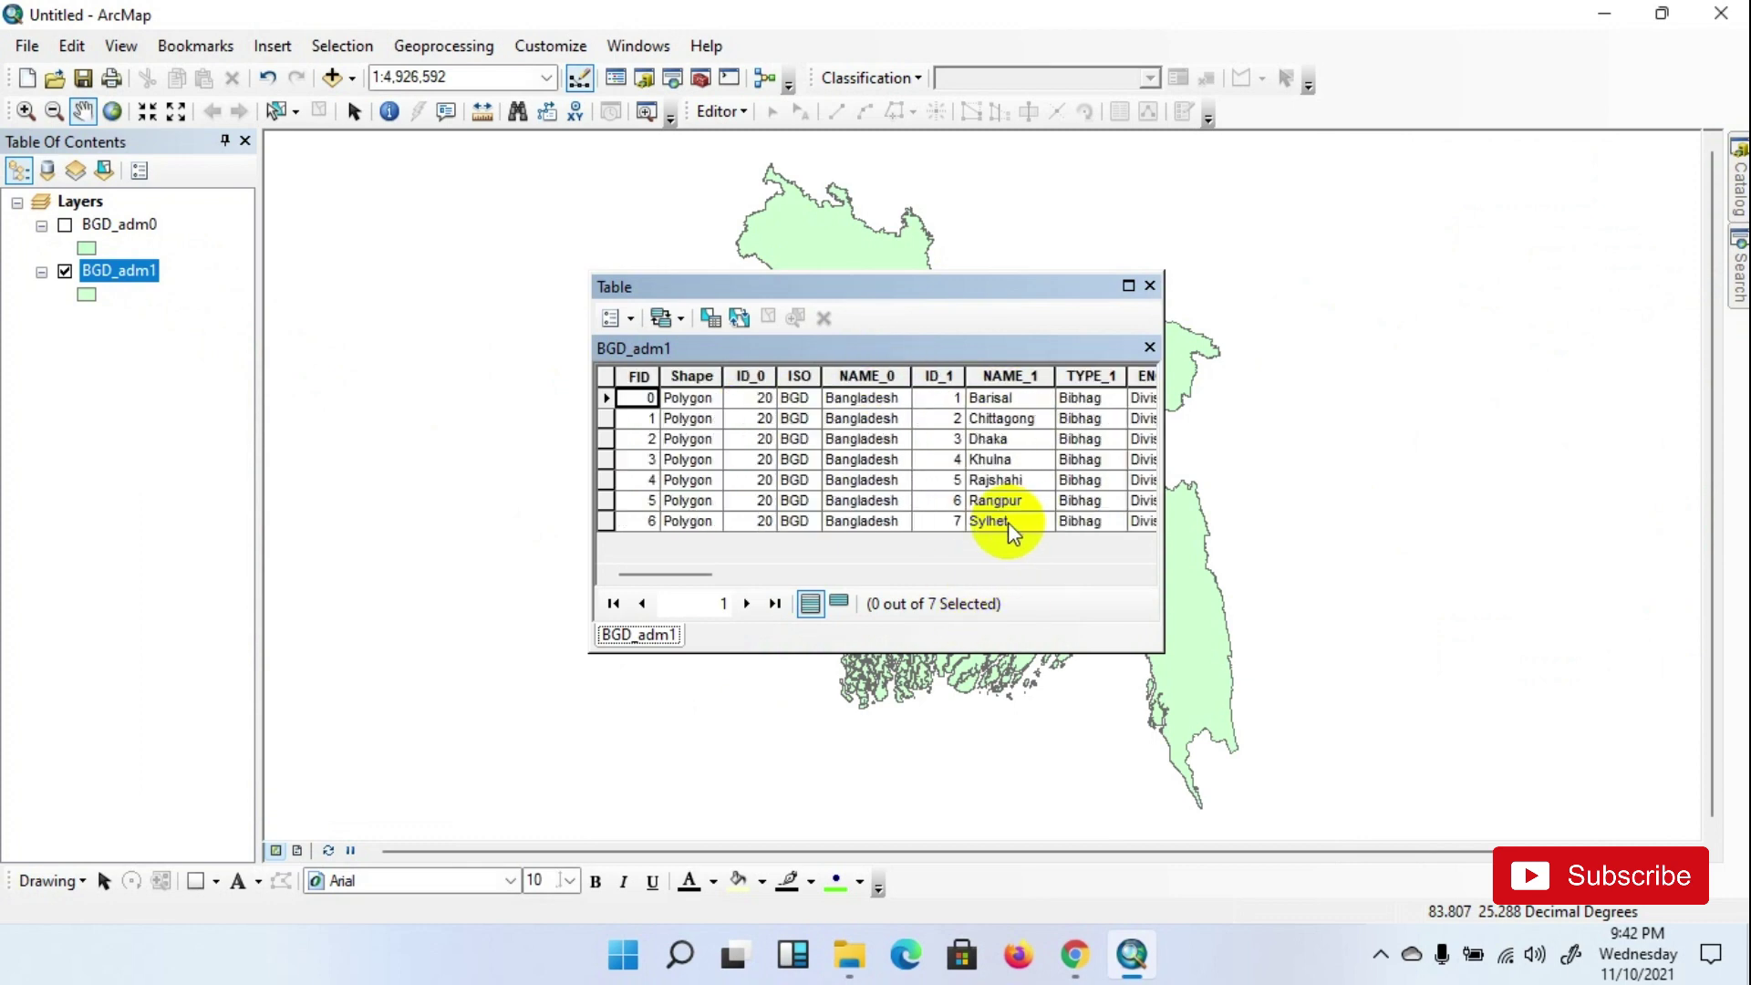
click(1149, 285)
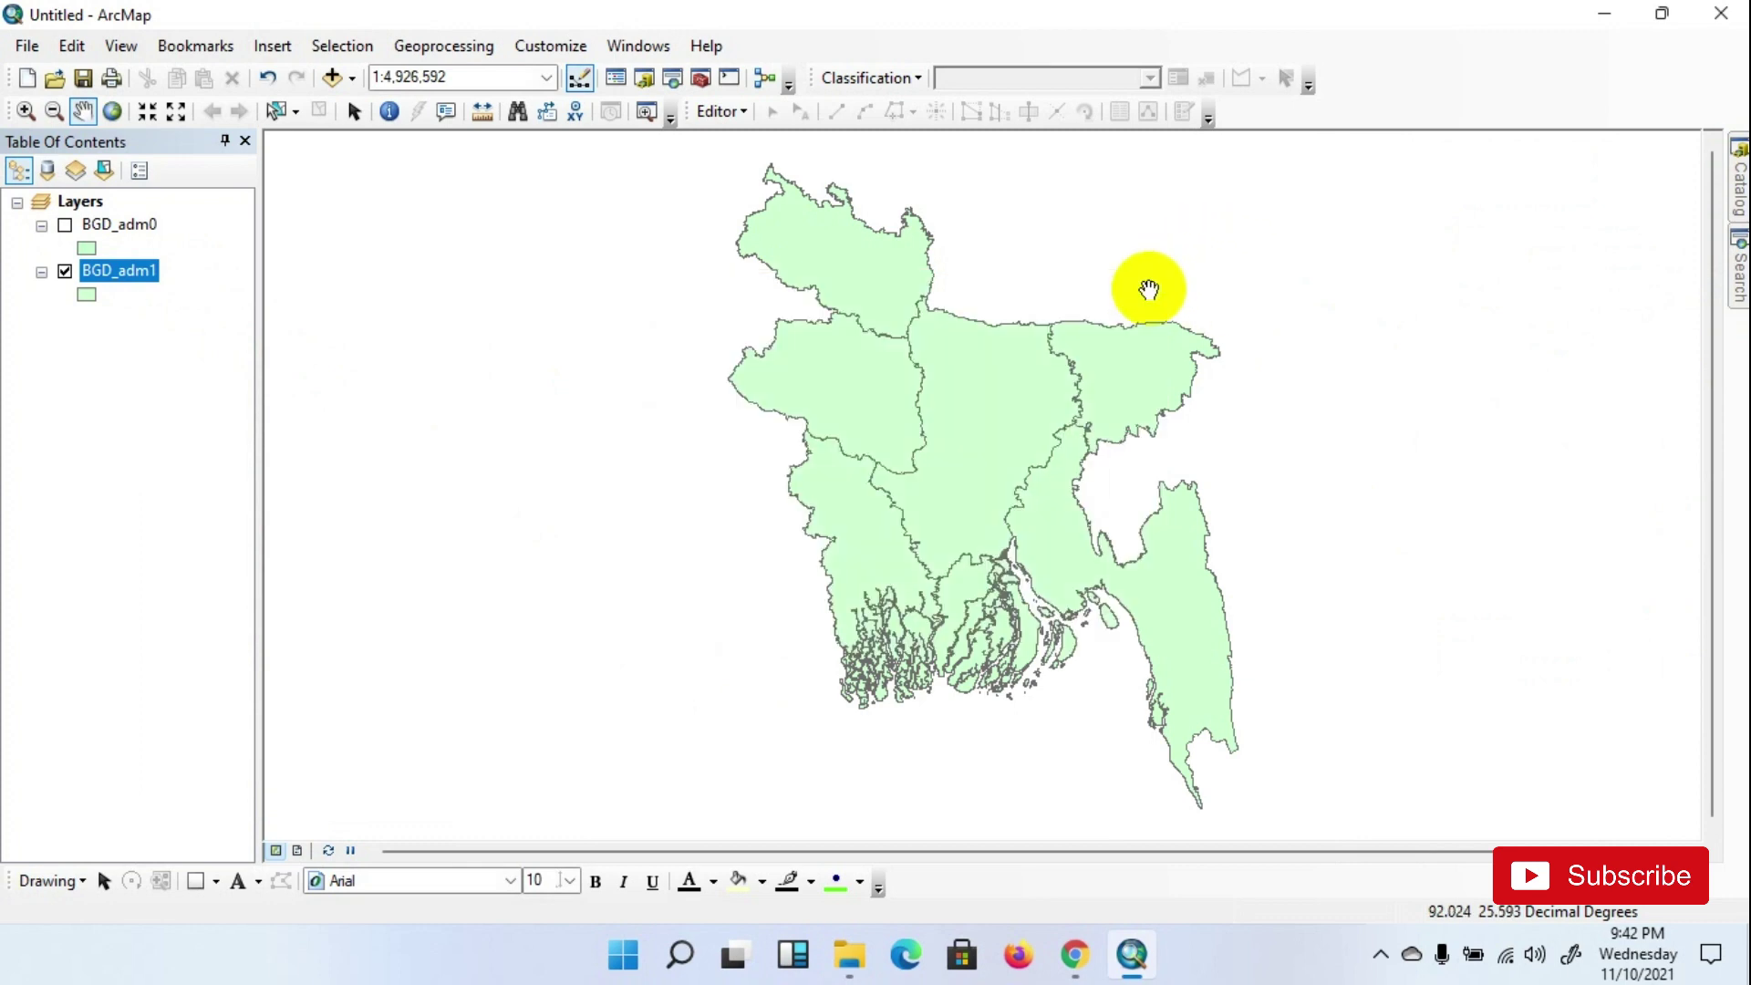
click(65, 271)
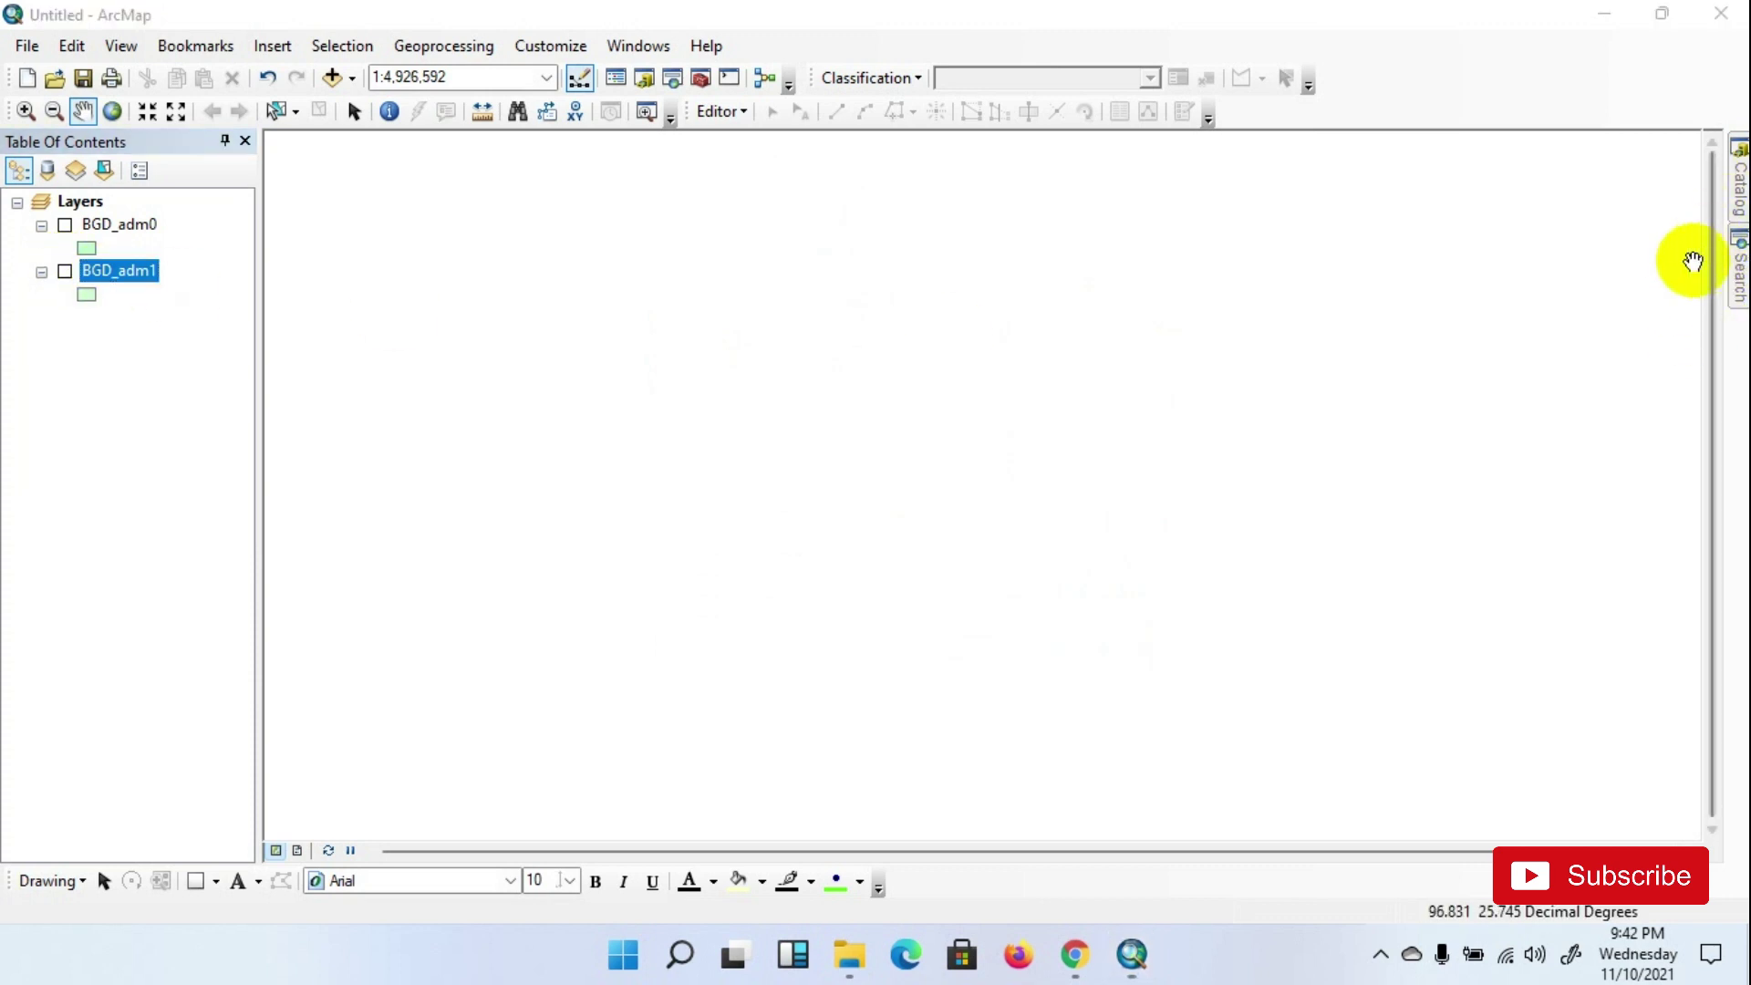
Drag BGD_adm2.shp from the Catalog onto the map and close its properties dialog
click(1731, 176)
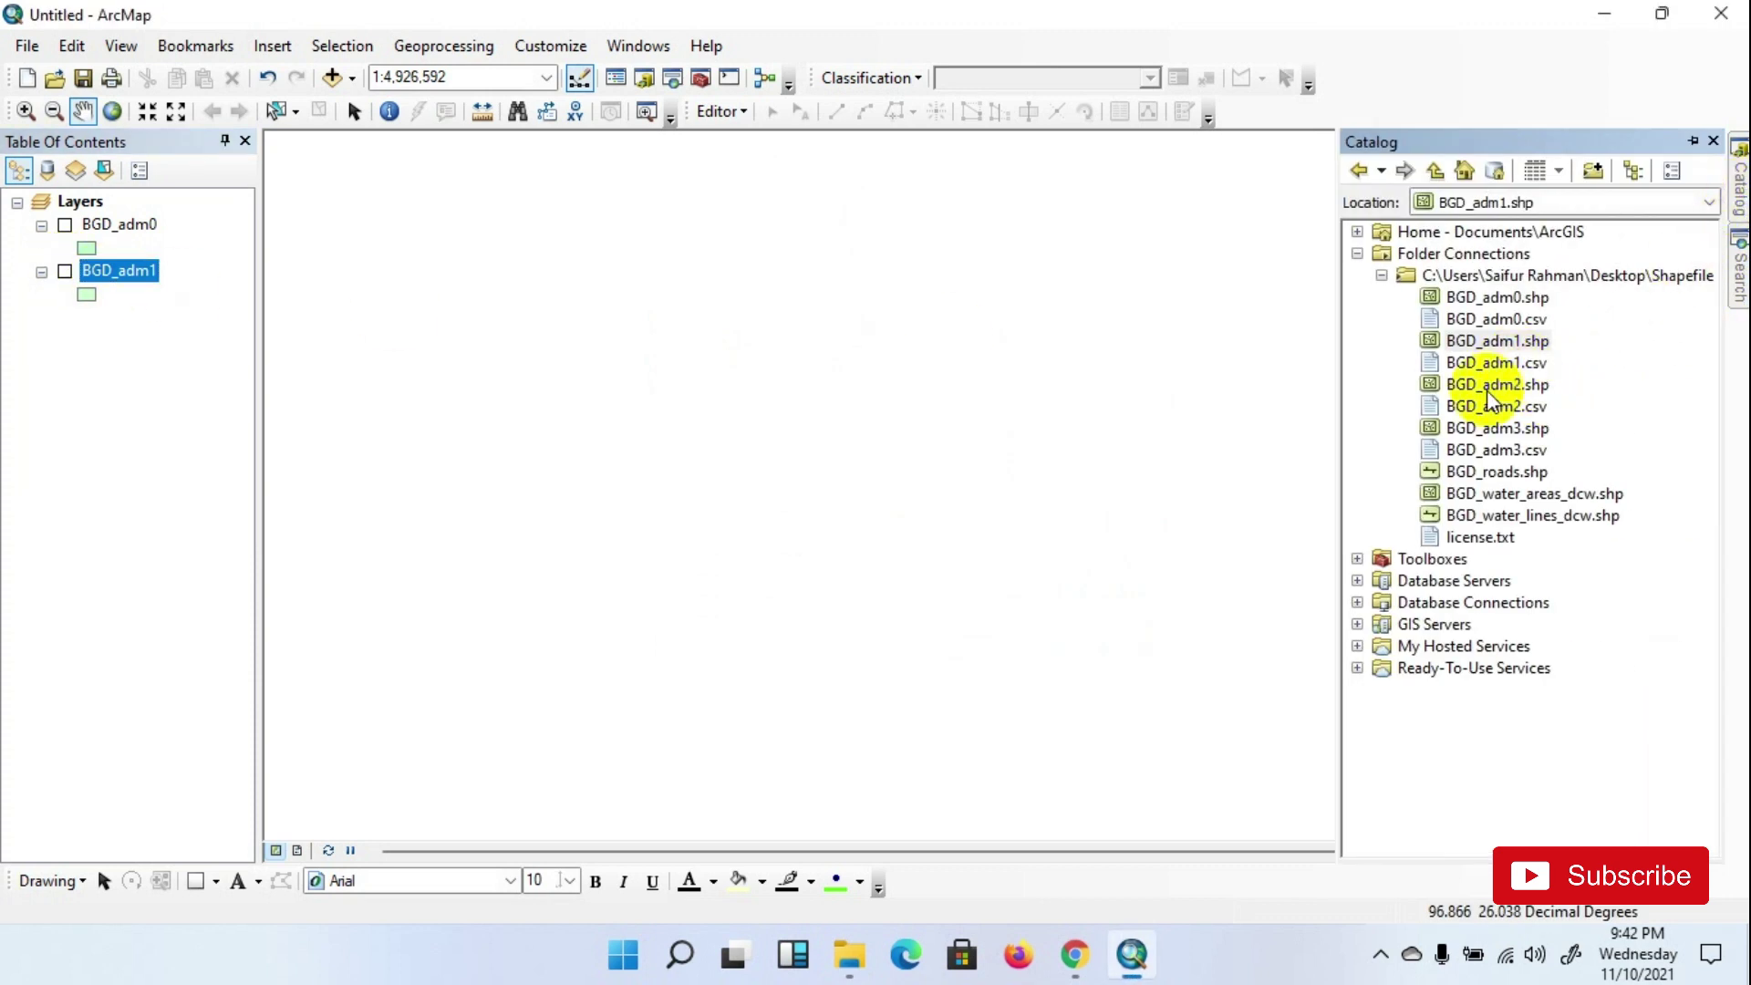
drag(1496, 384, 1188, 402)
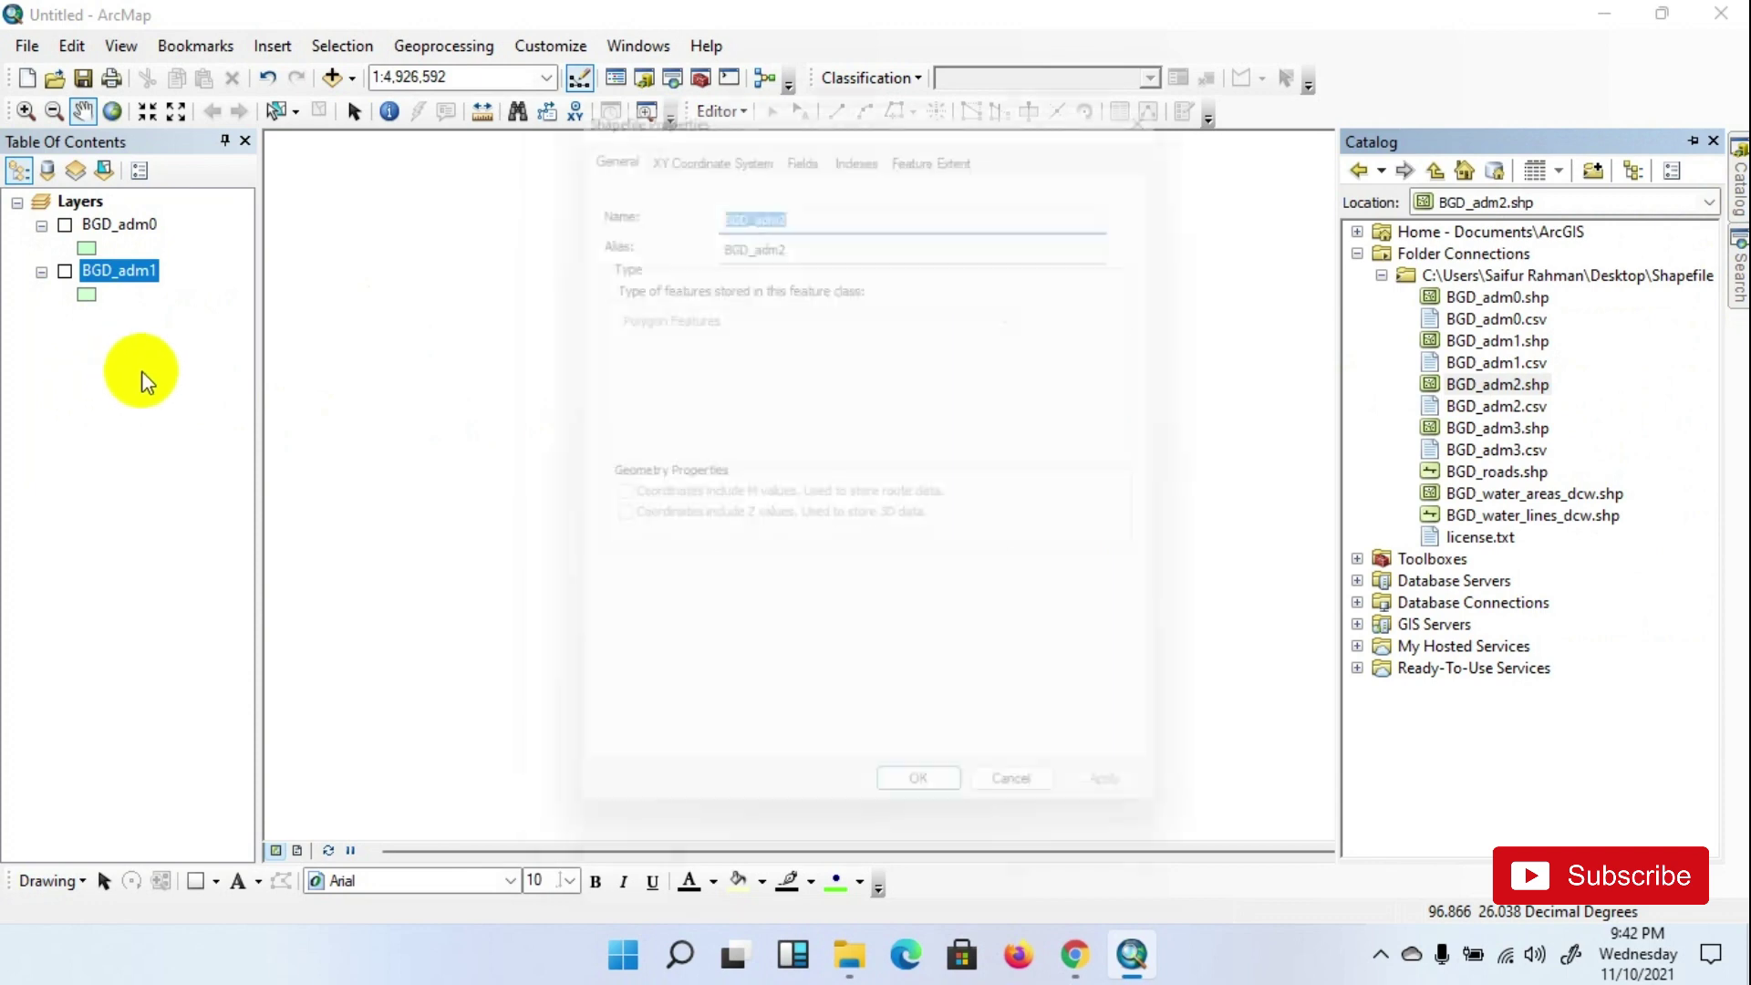
click(1177, 88)
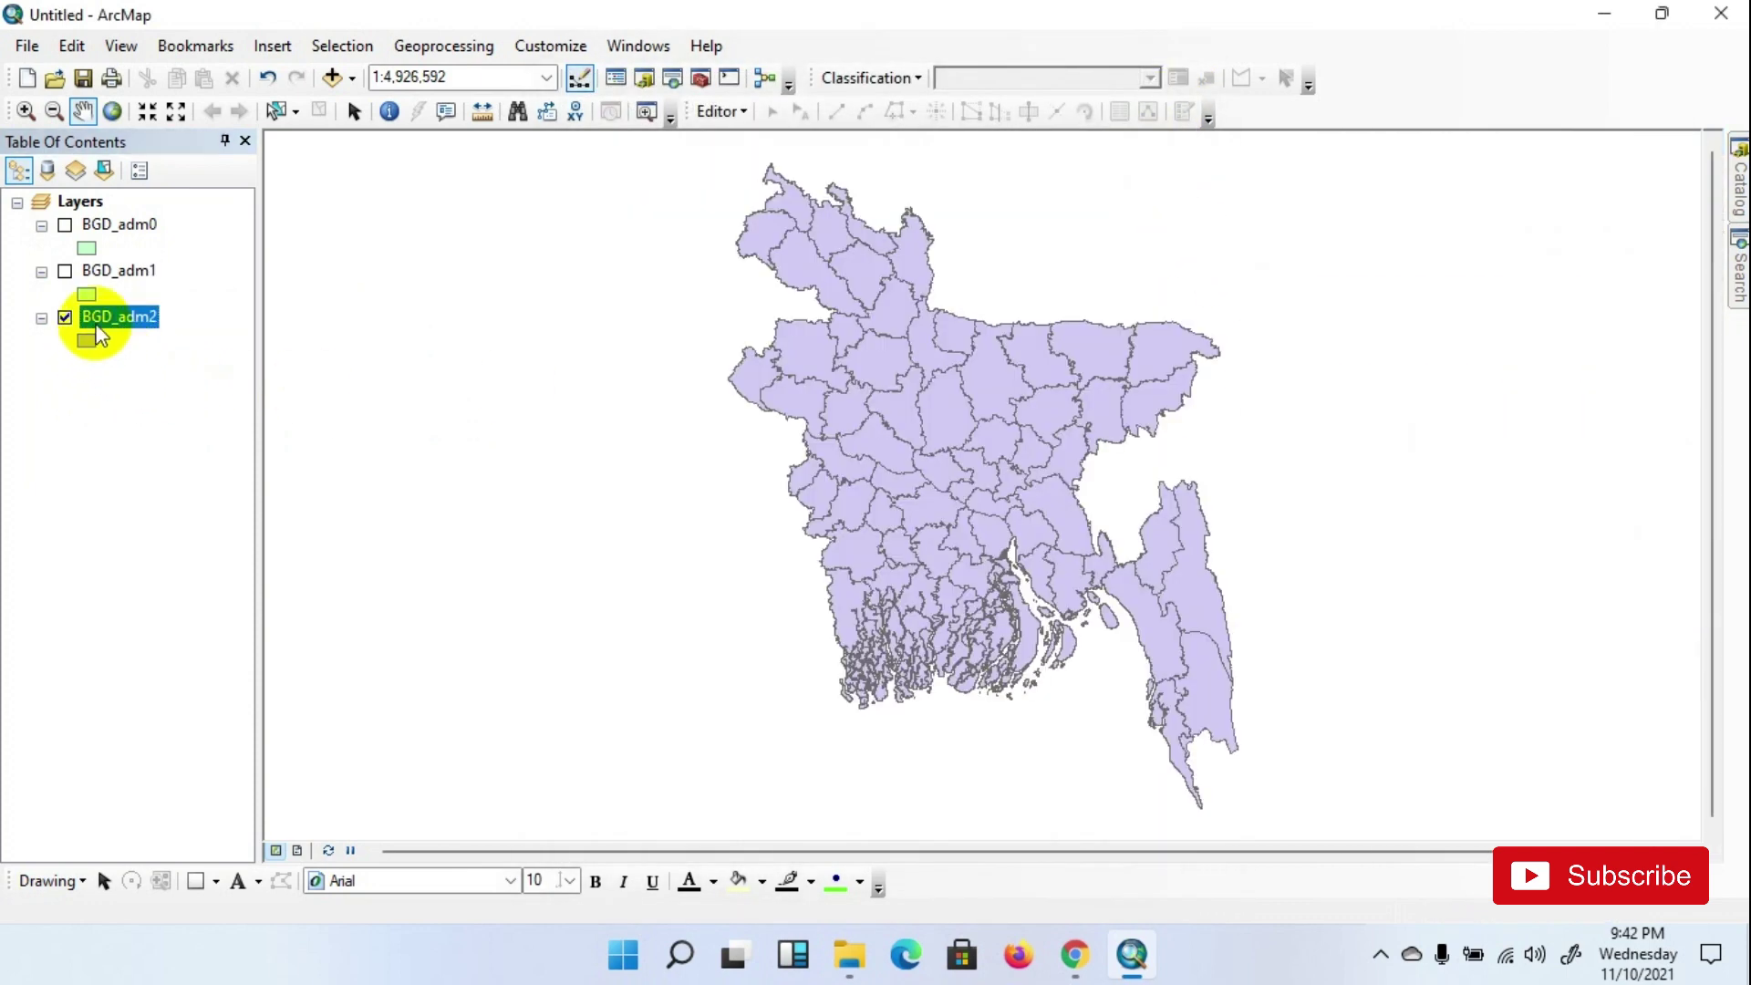
Scroll through BGD_adm2's 65-row district attribute table, then close it
right_click(124, 321)
click(176, 391)
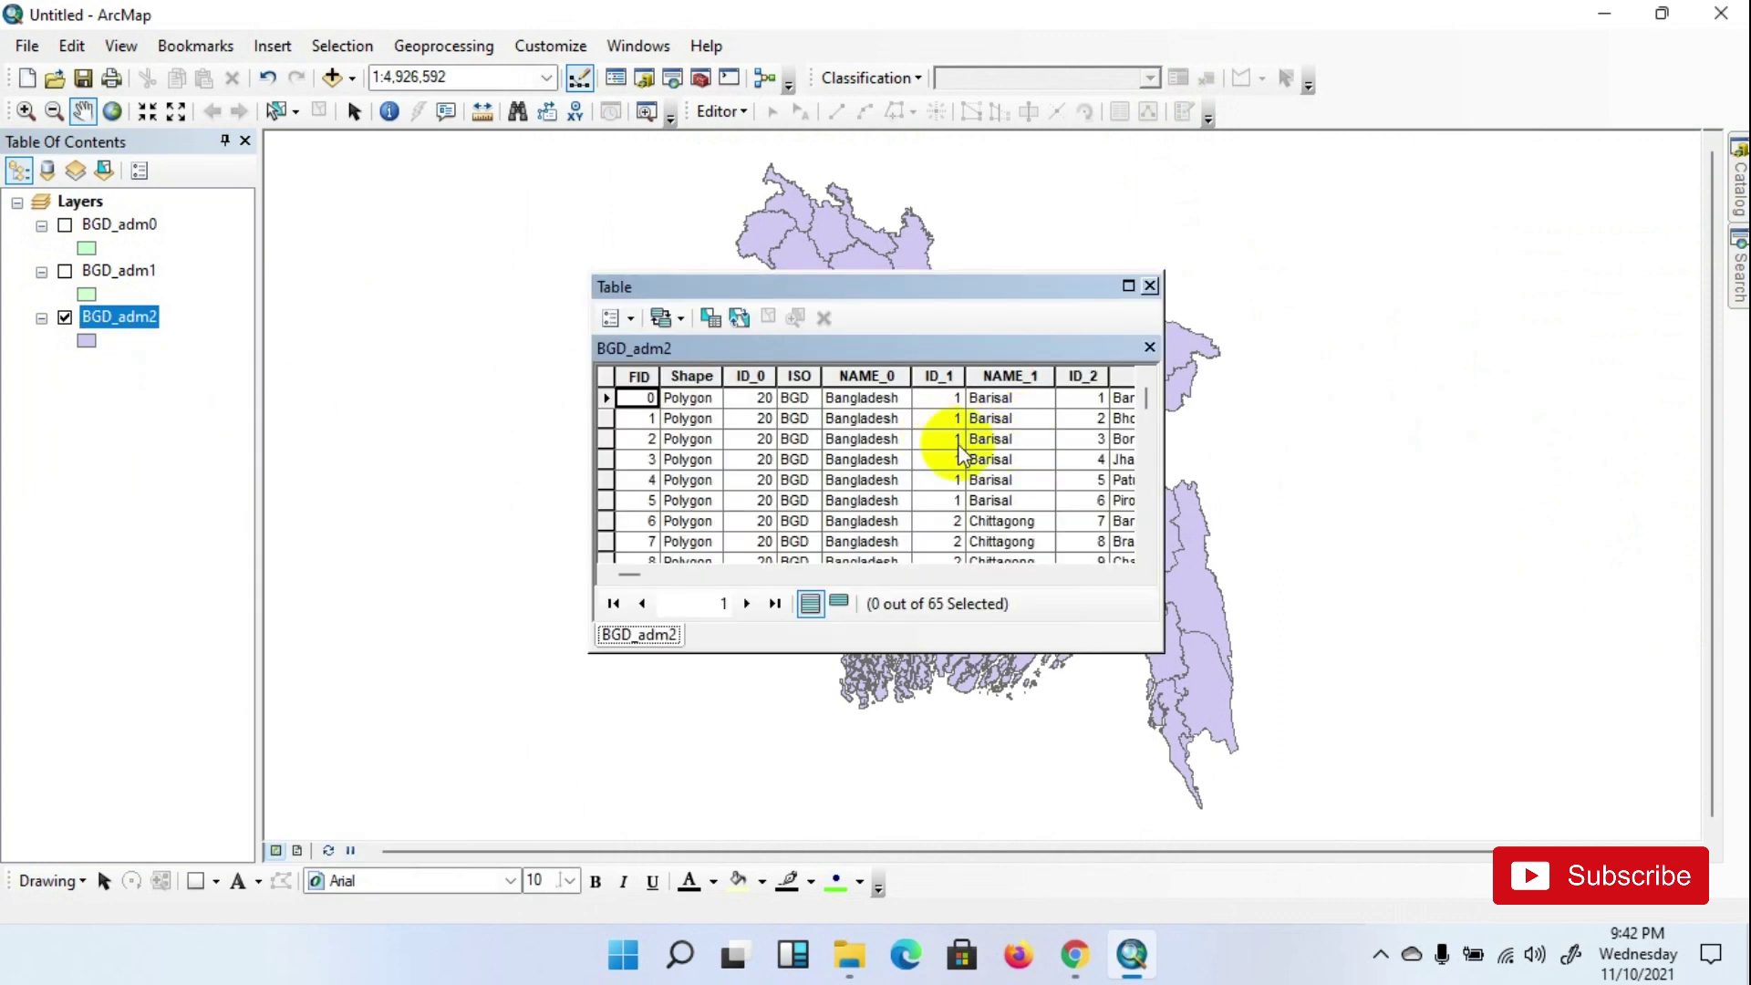
scroll(960, 453, down, 3)
scroll(1047, 419, down, 6)
scroll(993, 520, down, 10)
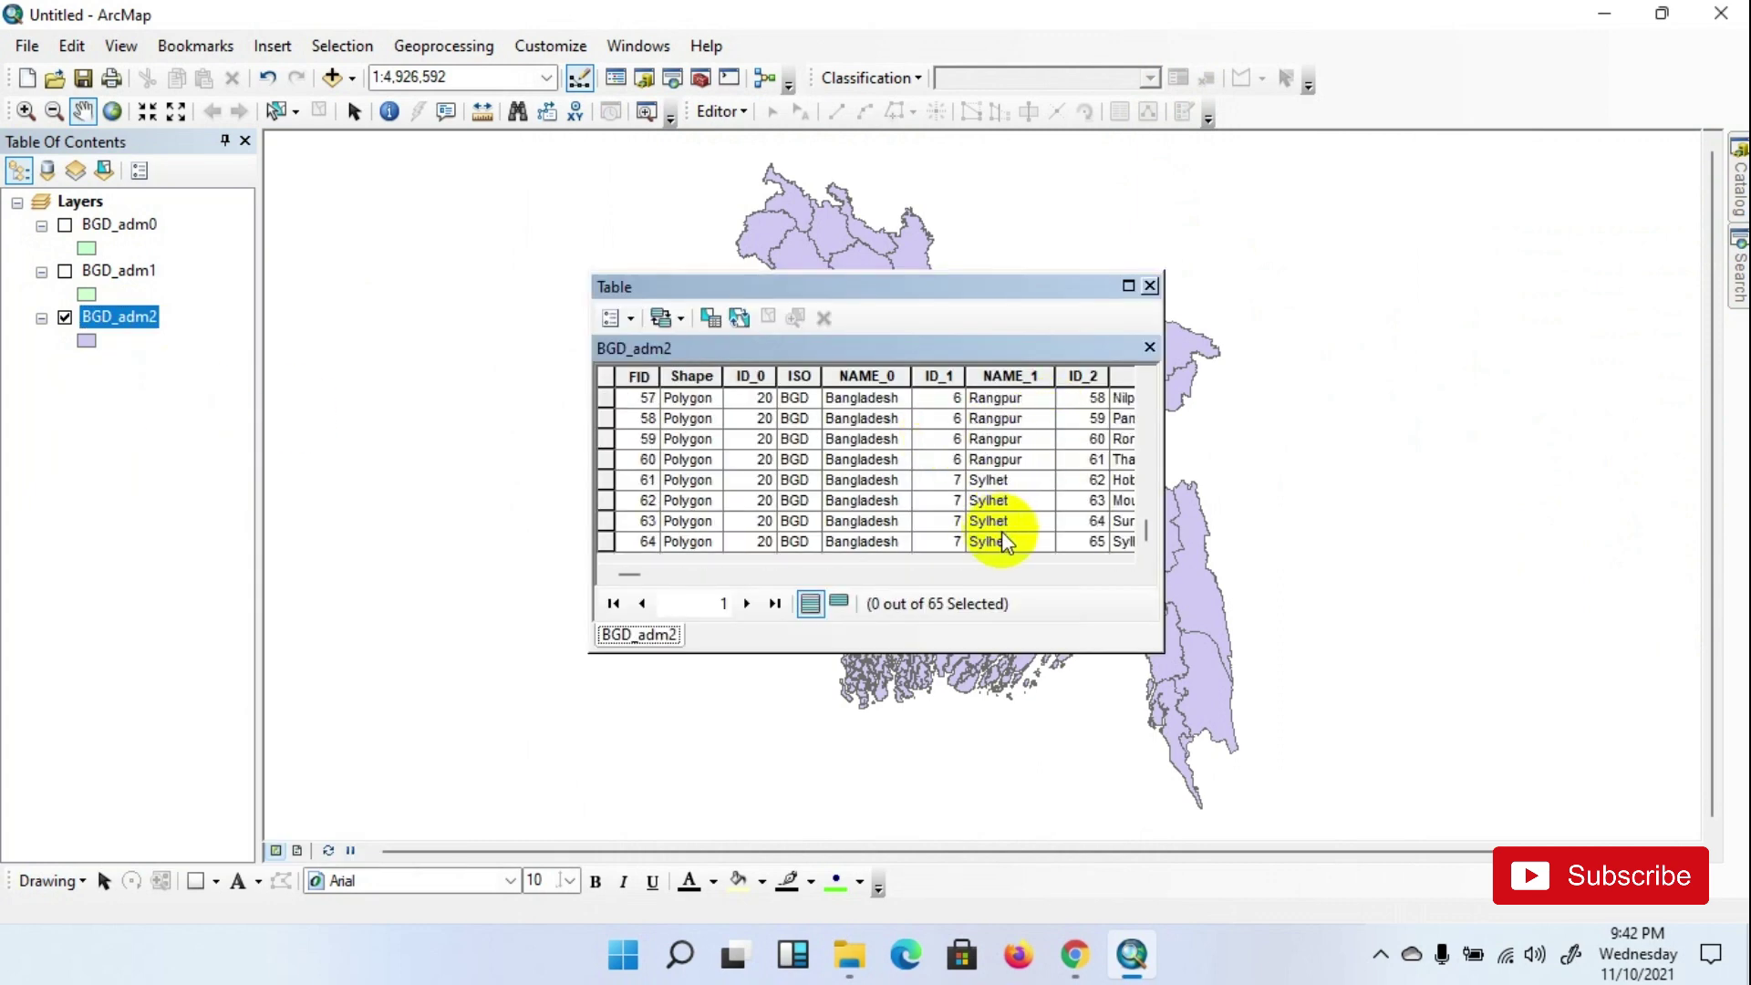
scroll(1007, 533, up, 10)
scroll(1014, 519, up, 7)
scroll(1021, 506, up, 2)
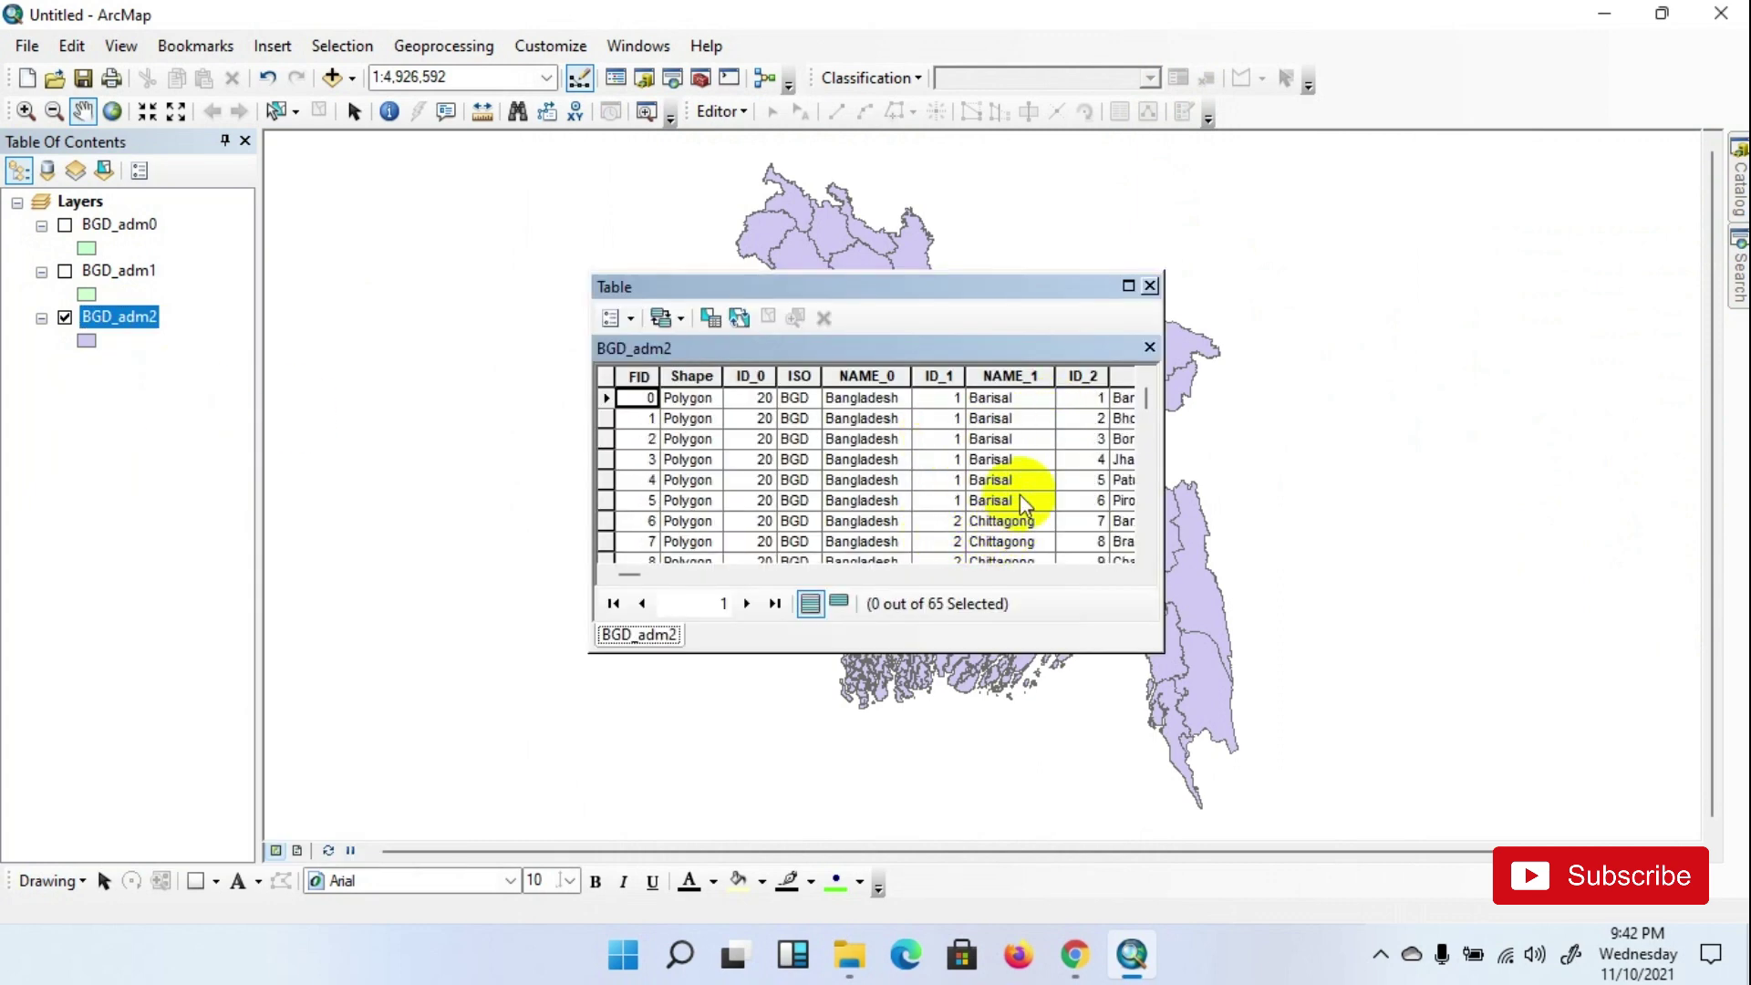
click(1149, 286)
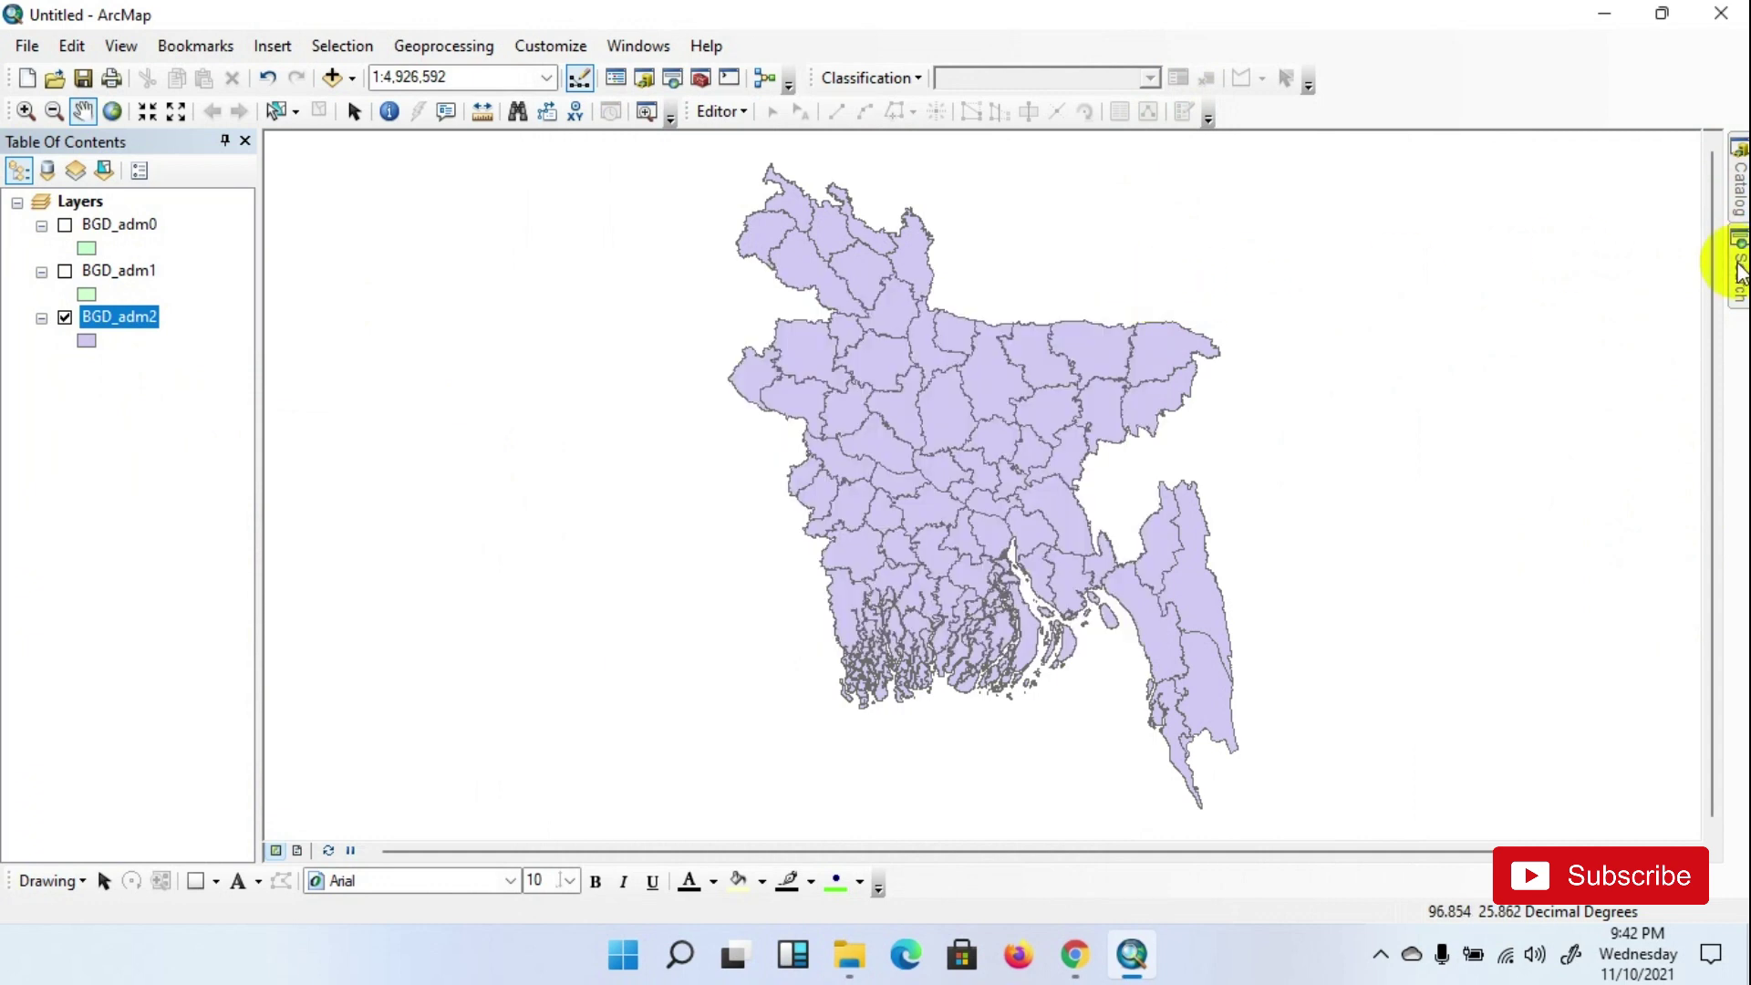
Add BGD_roads.shp from the Catalog to the map and check it by toggling the districts layer
click(1737, 182)
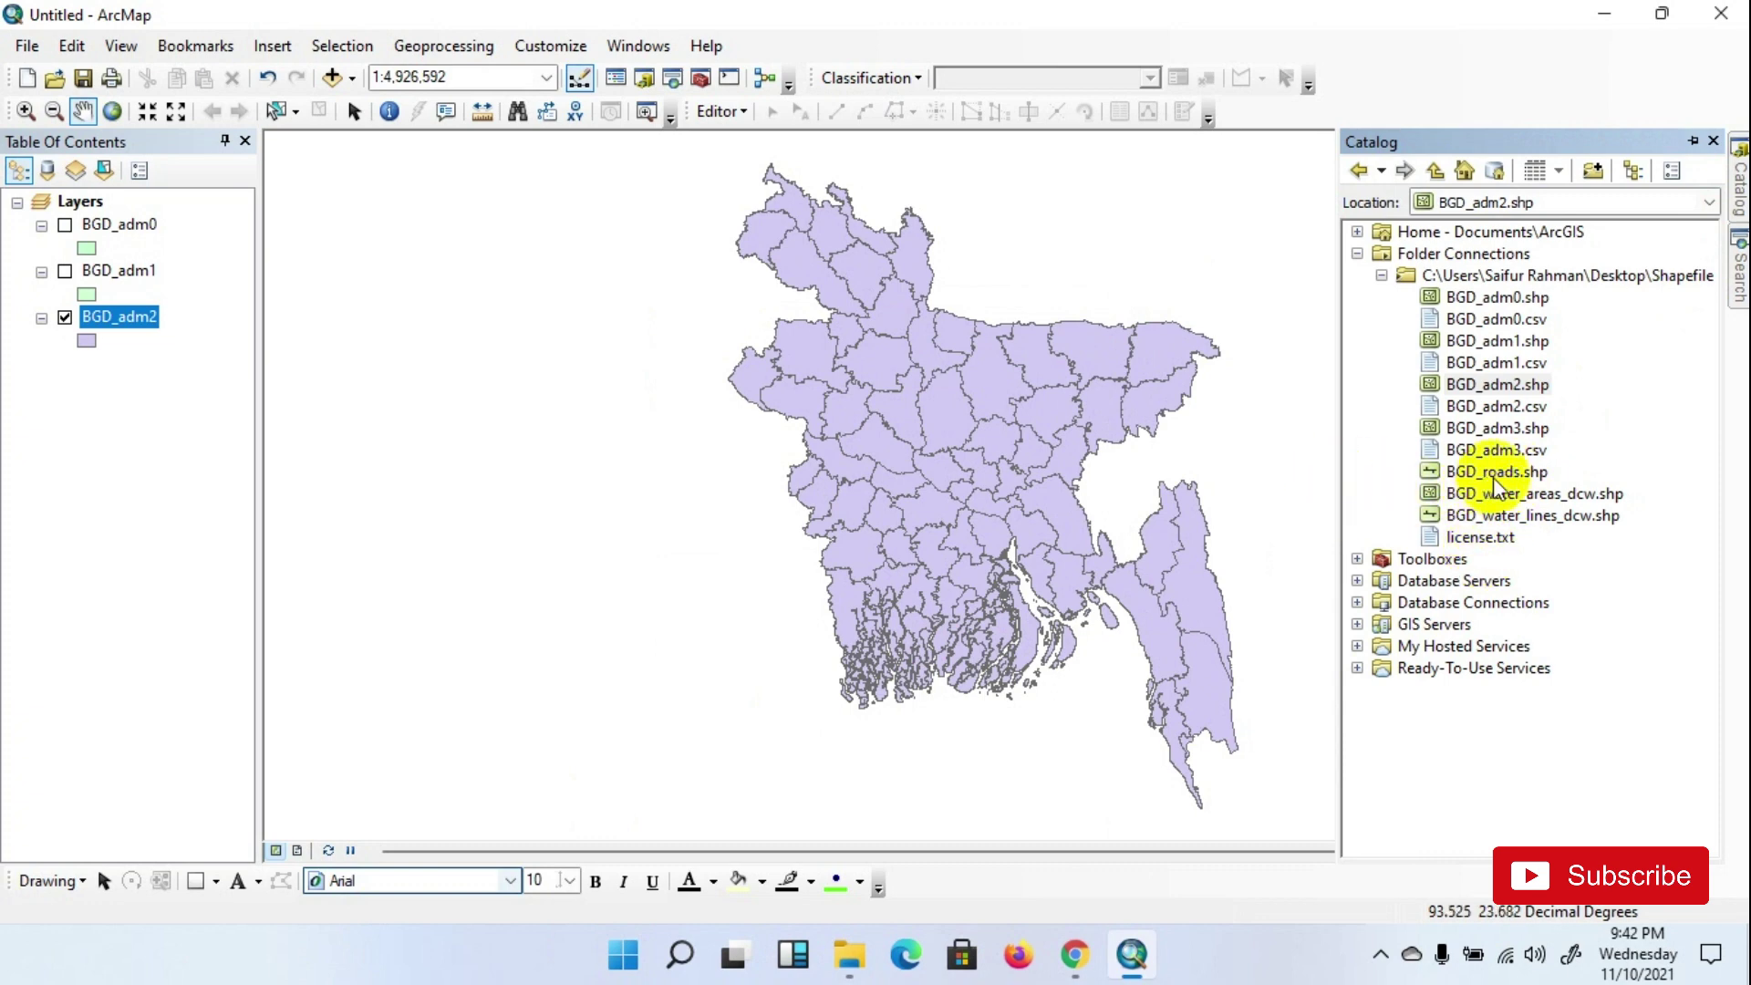
drag(1513, 481, 137, 401)
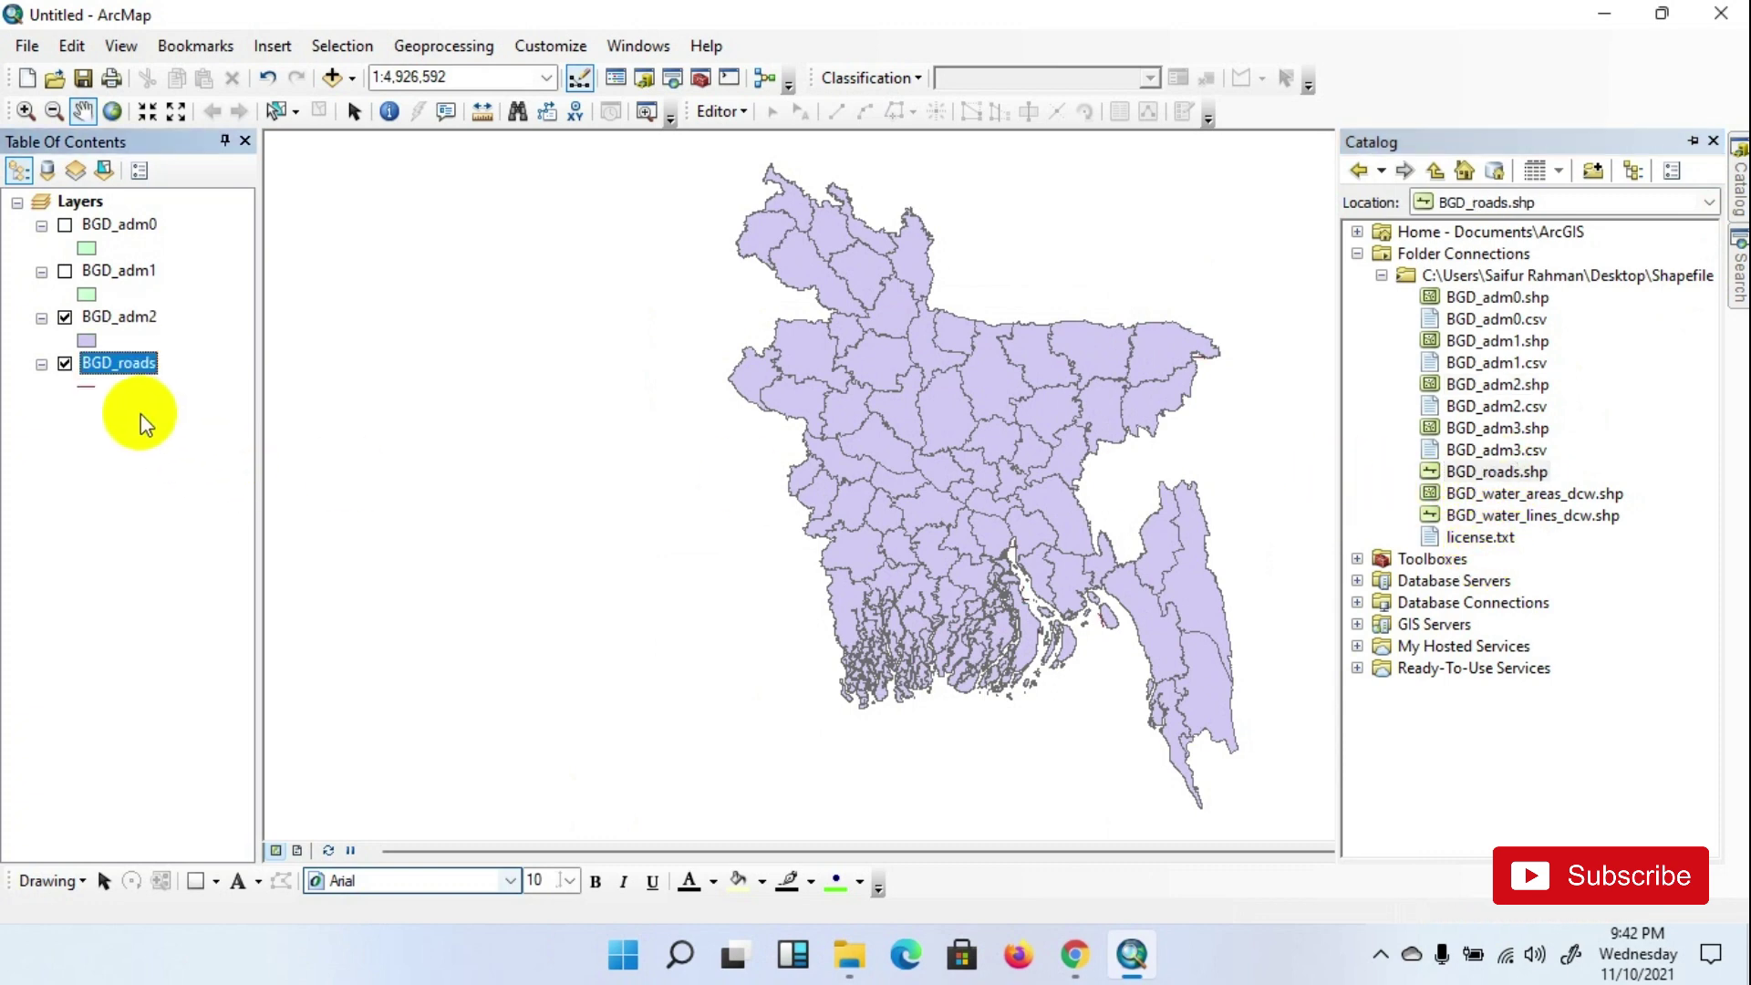
click(65, 316)
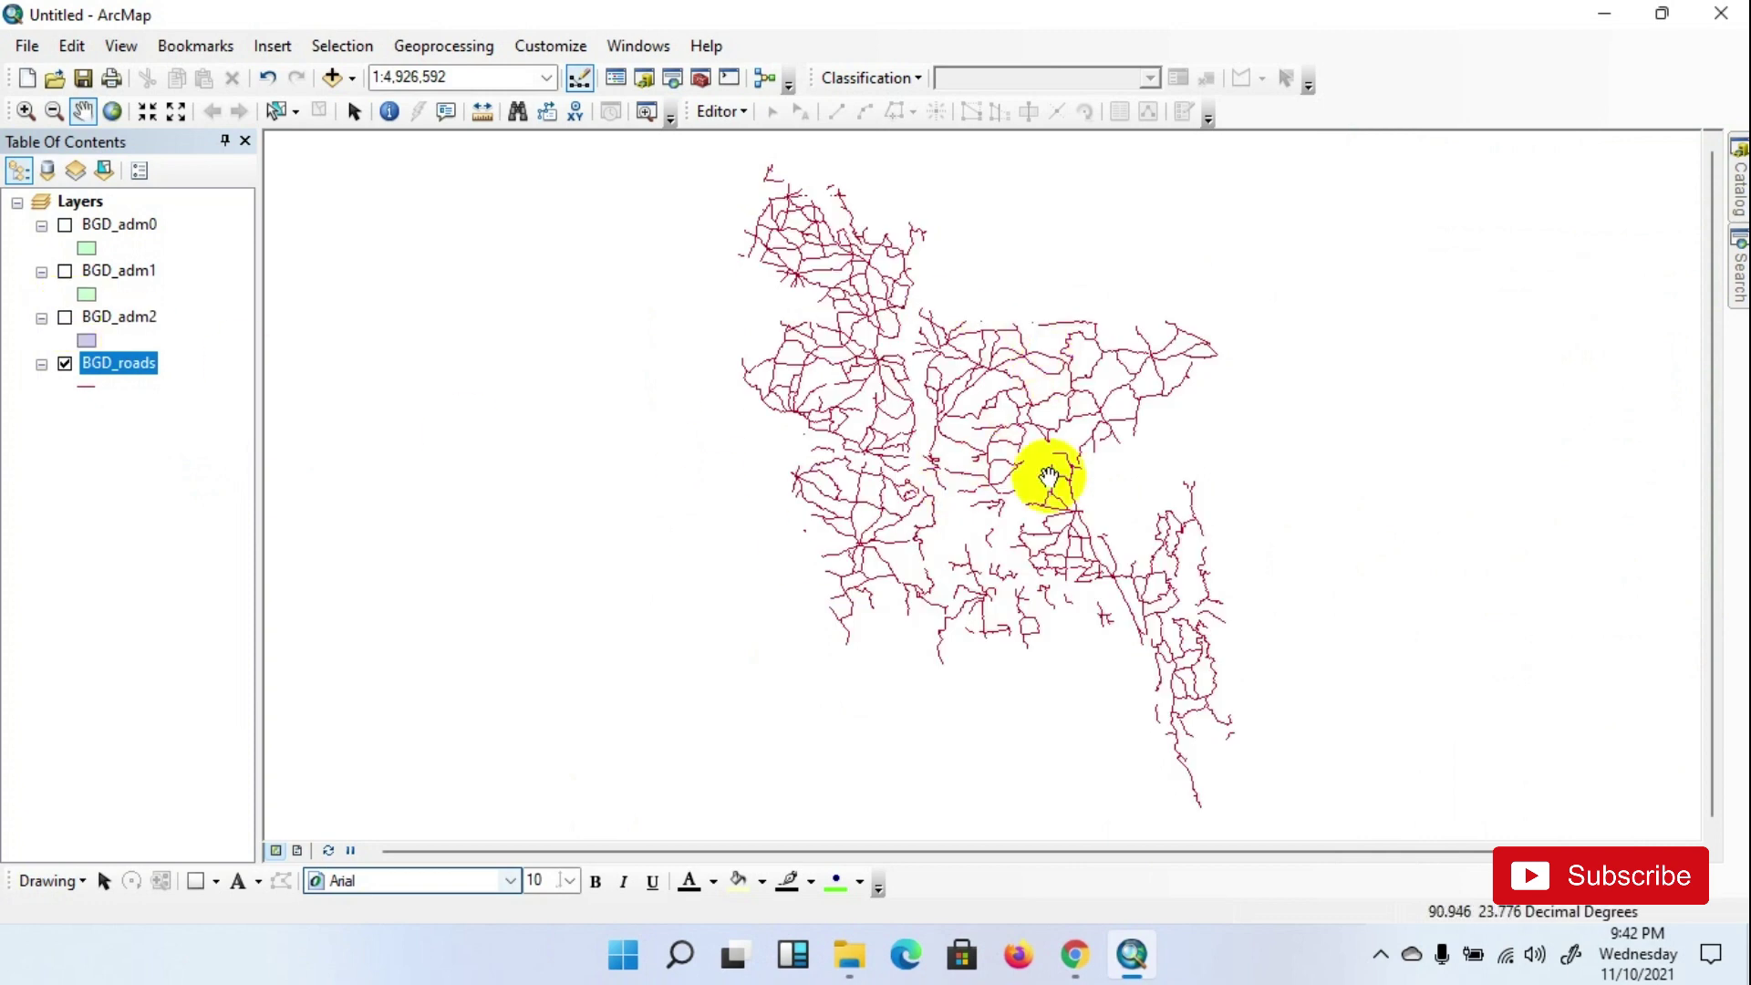
click(66, 317)
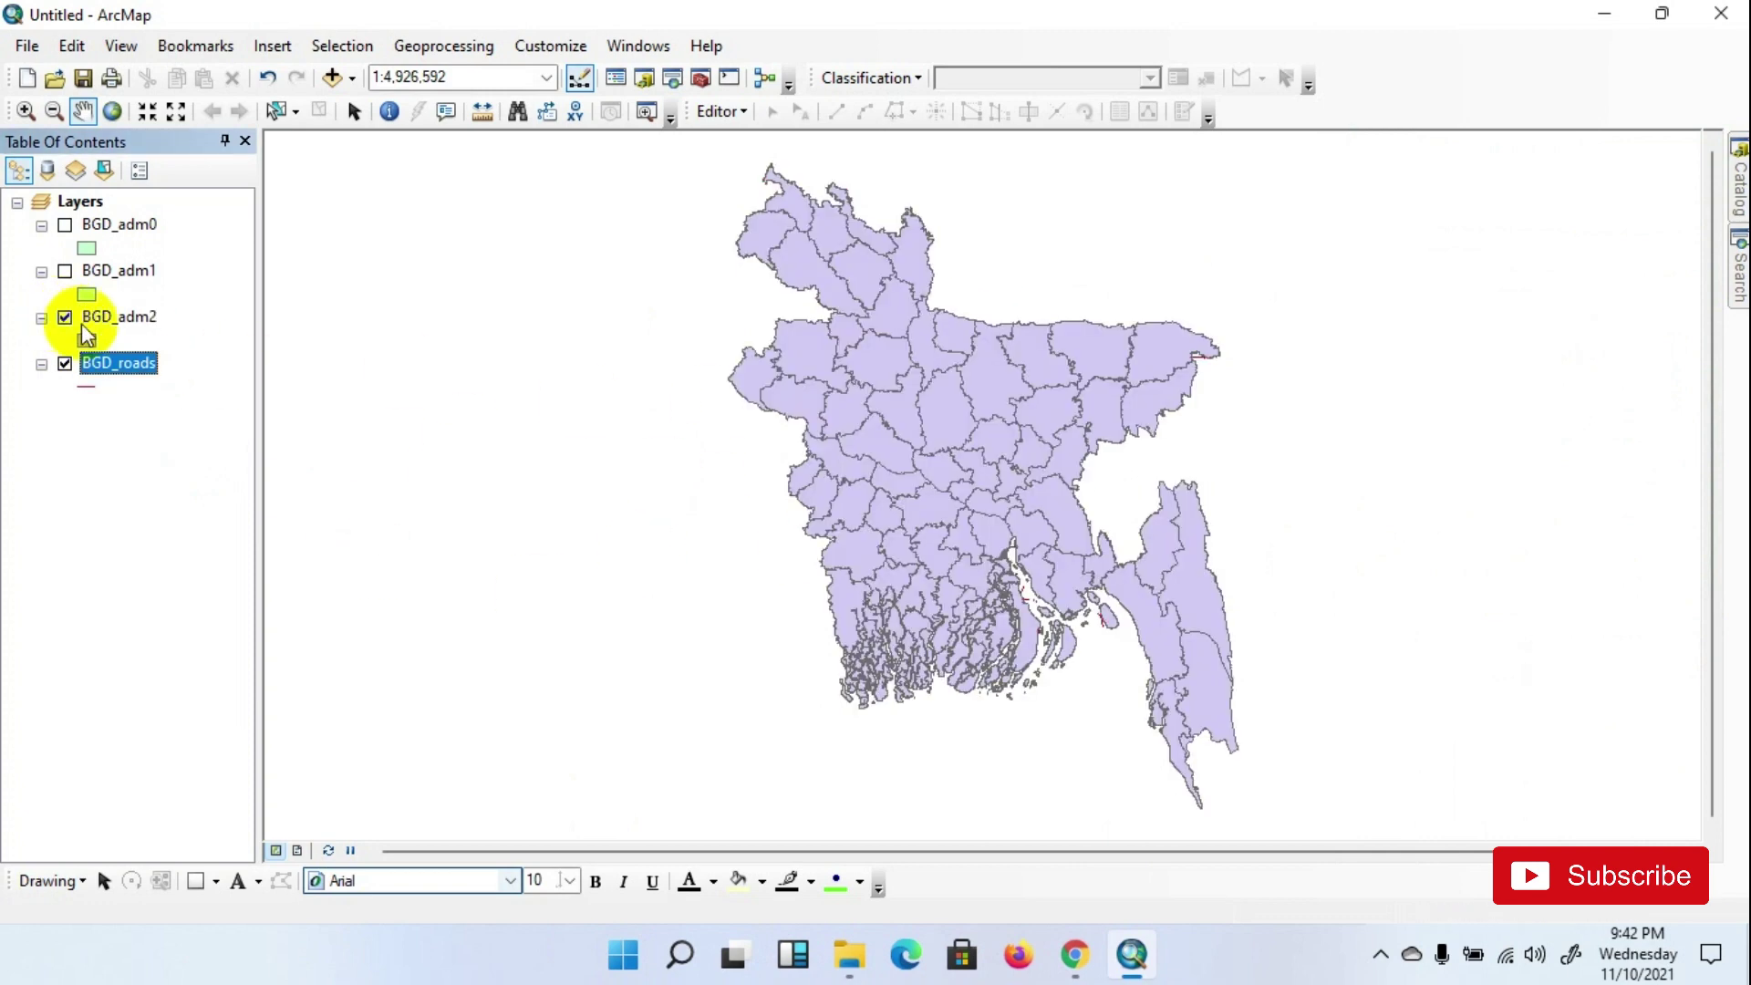
Give BGD_adm2 a Hollow fill so the red roads show inside district outlines
click(91, 338)
click(620, 424)
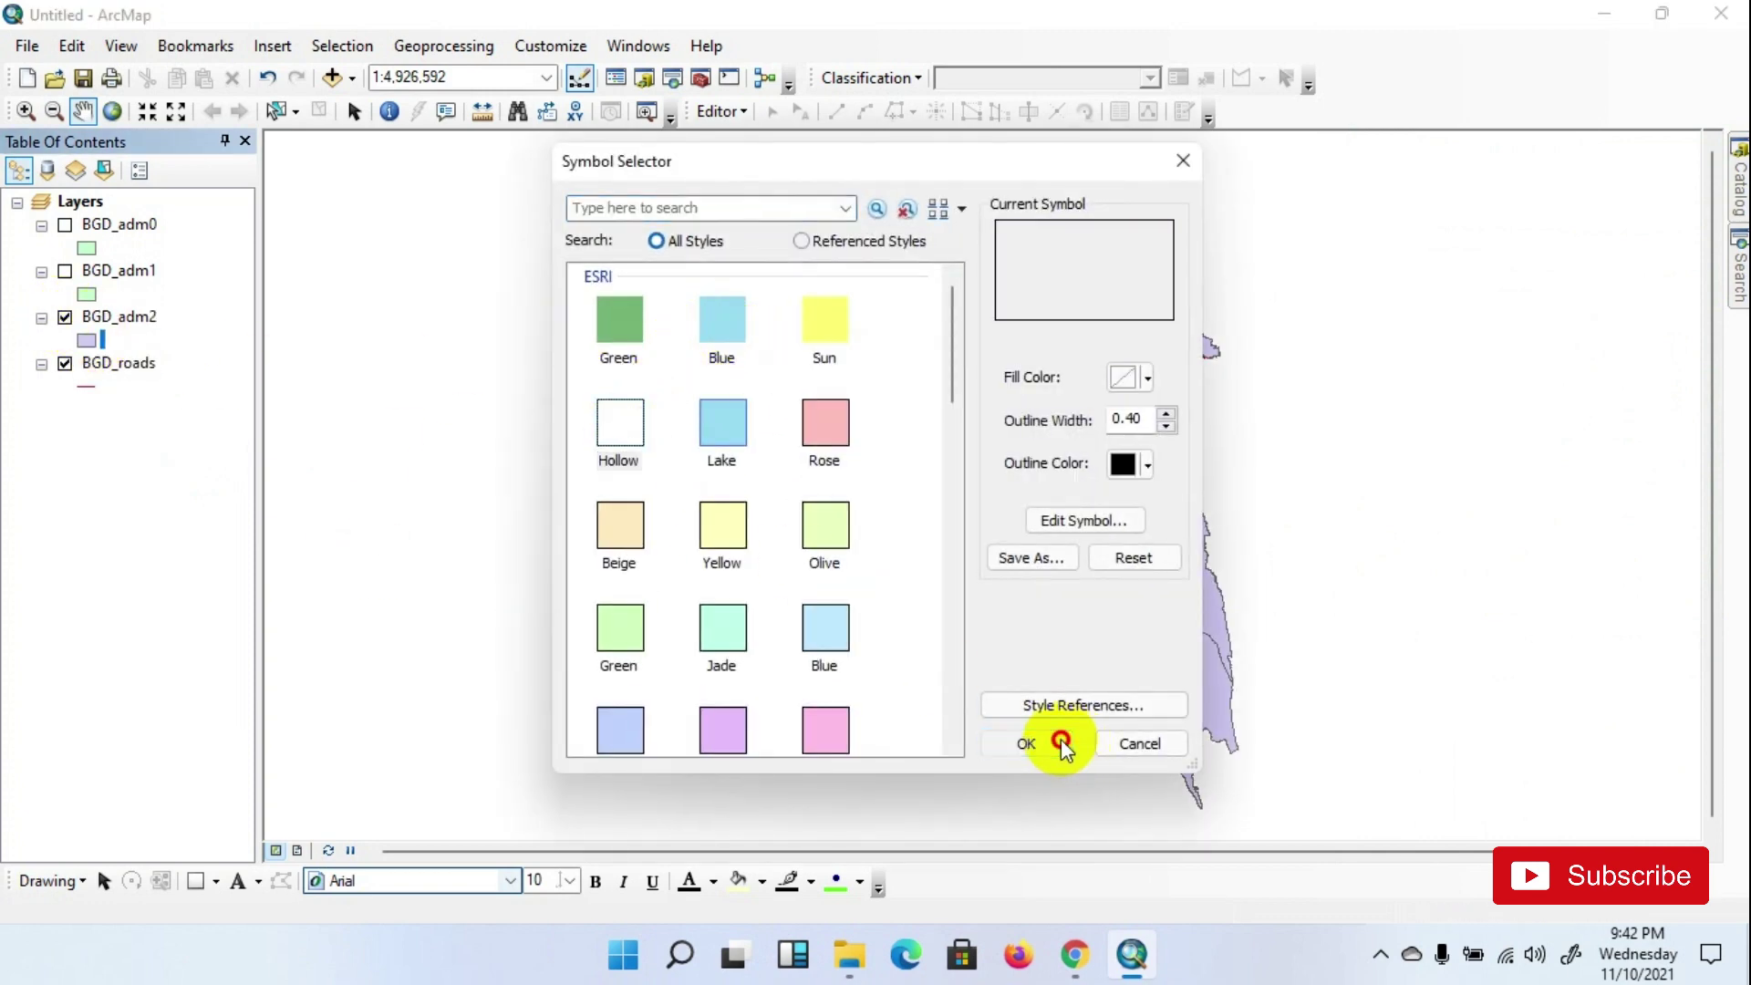
click(1026, 743)
scroll(982, 465, down, 5)
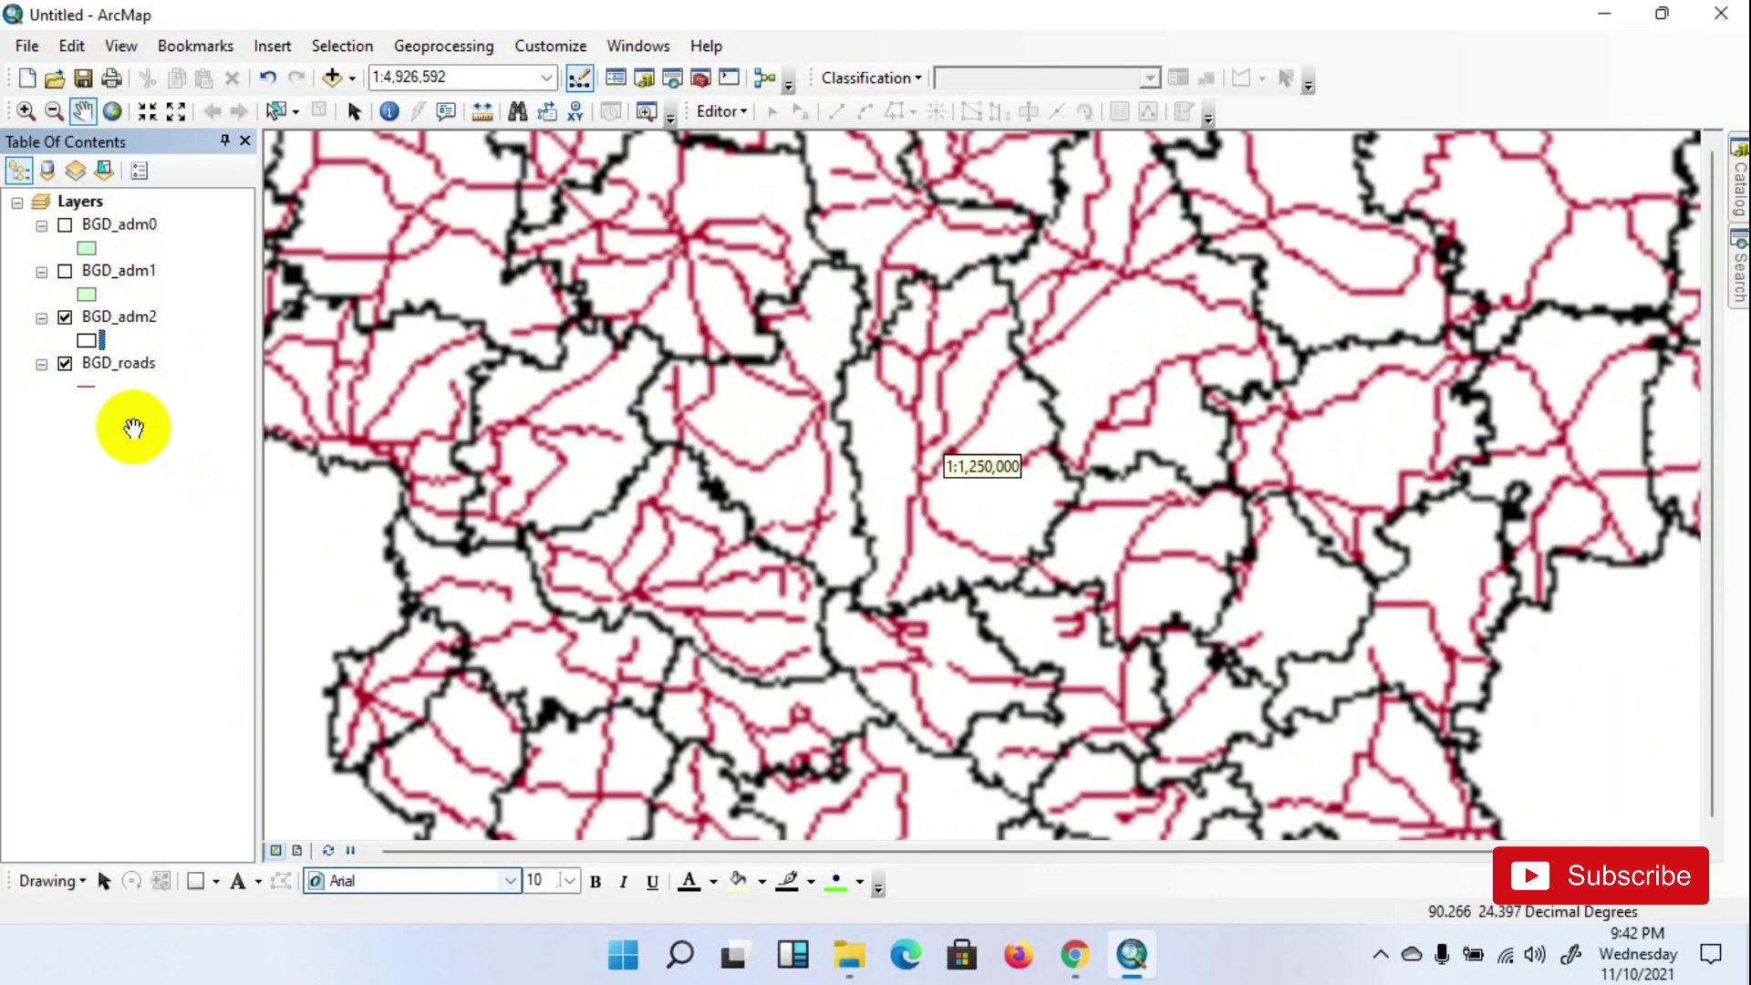
Open the BGD_roads attribute table and browse its 865 road records
right_click(122, 365)
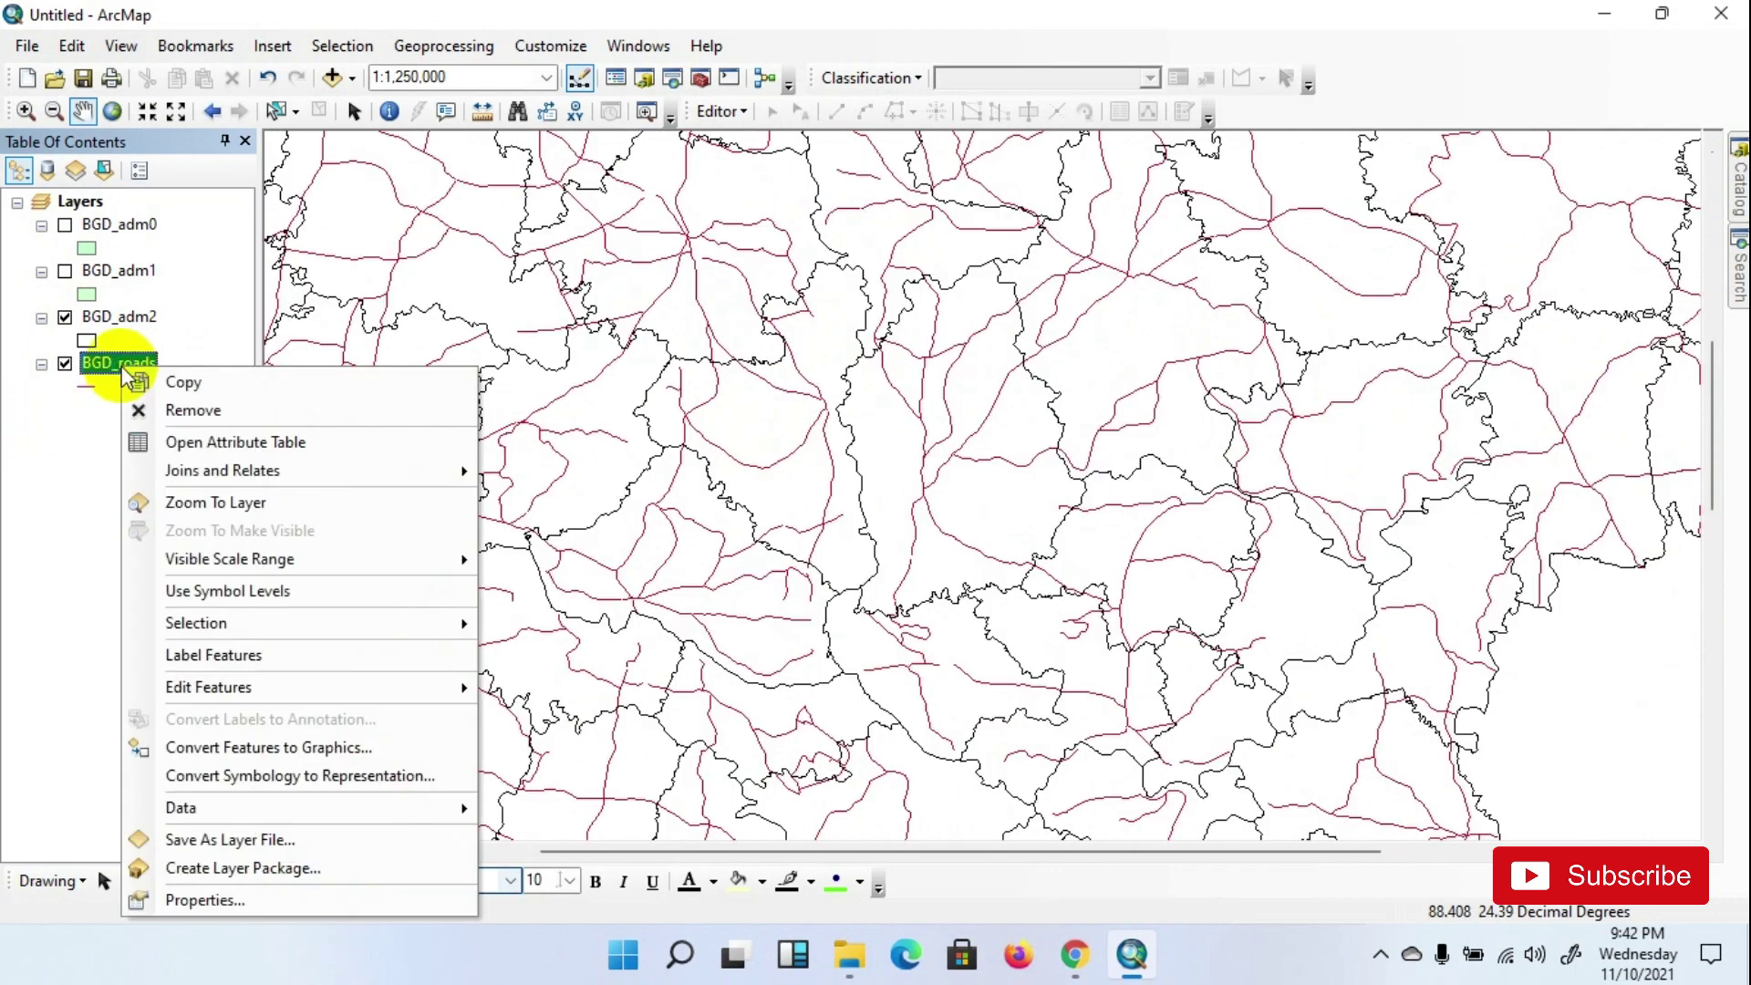
click(212, 443)
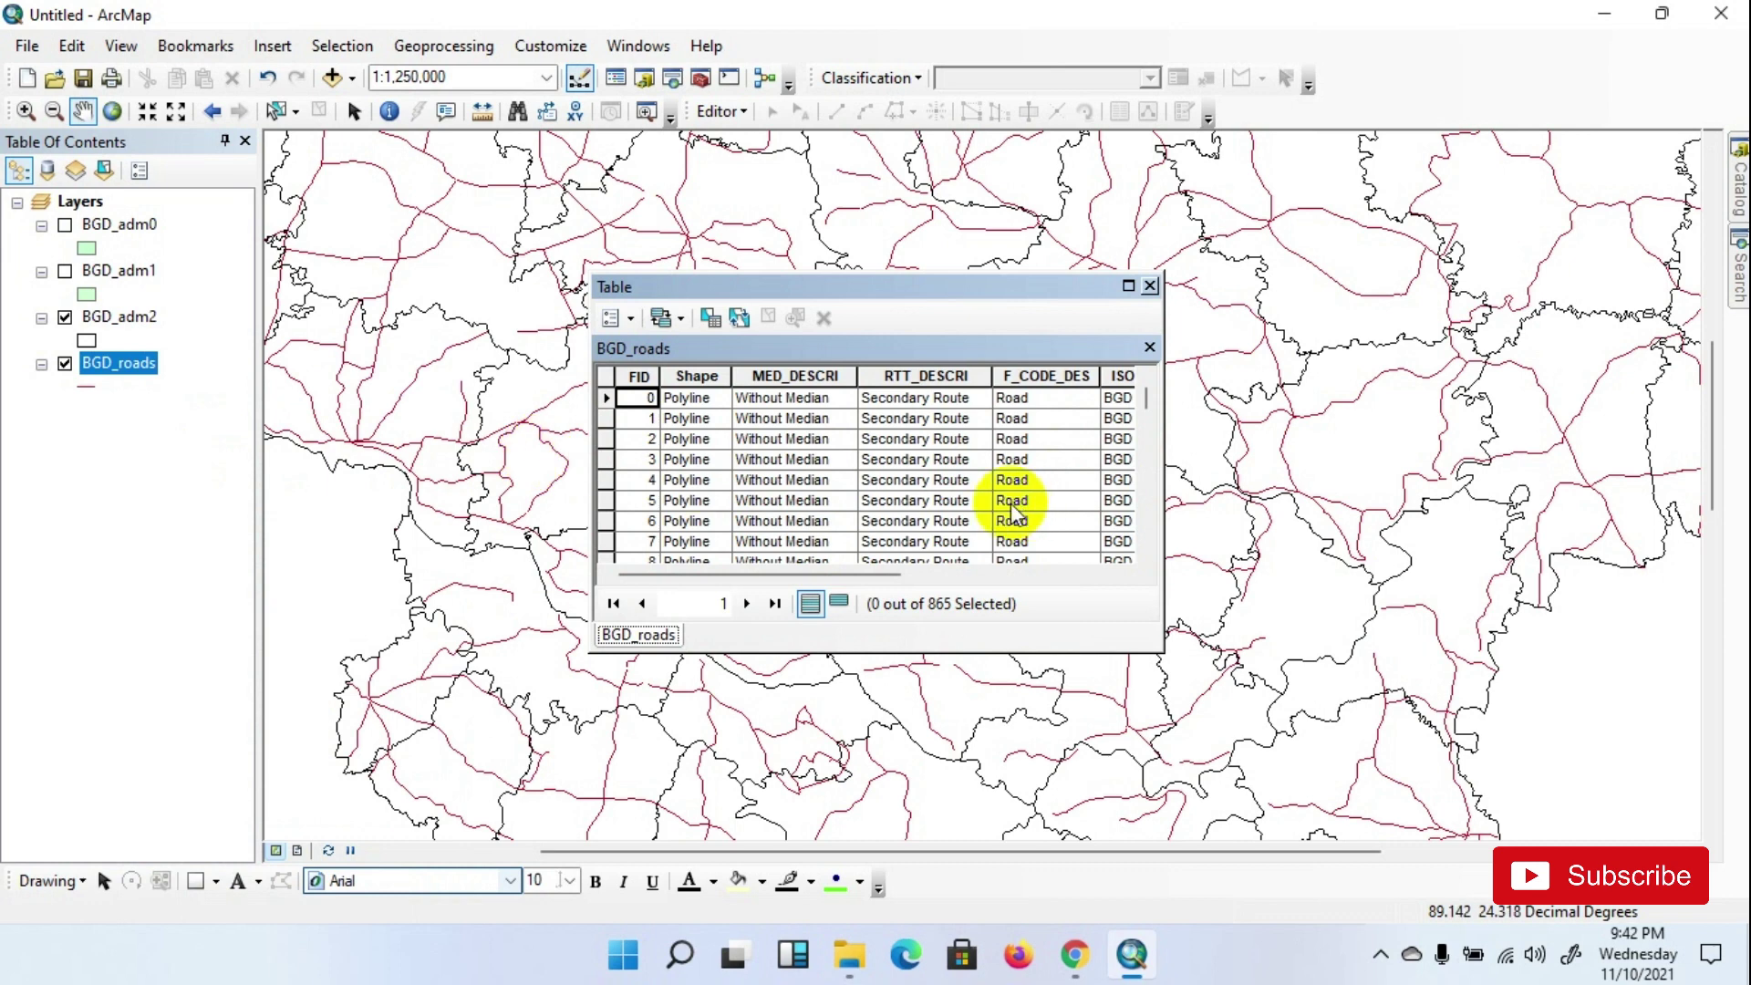
mouse_move(743, 576)
mouse_down()
mouse_move(1033, 573)
mouse_move(900, 573)
mouse_up()
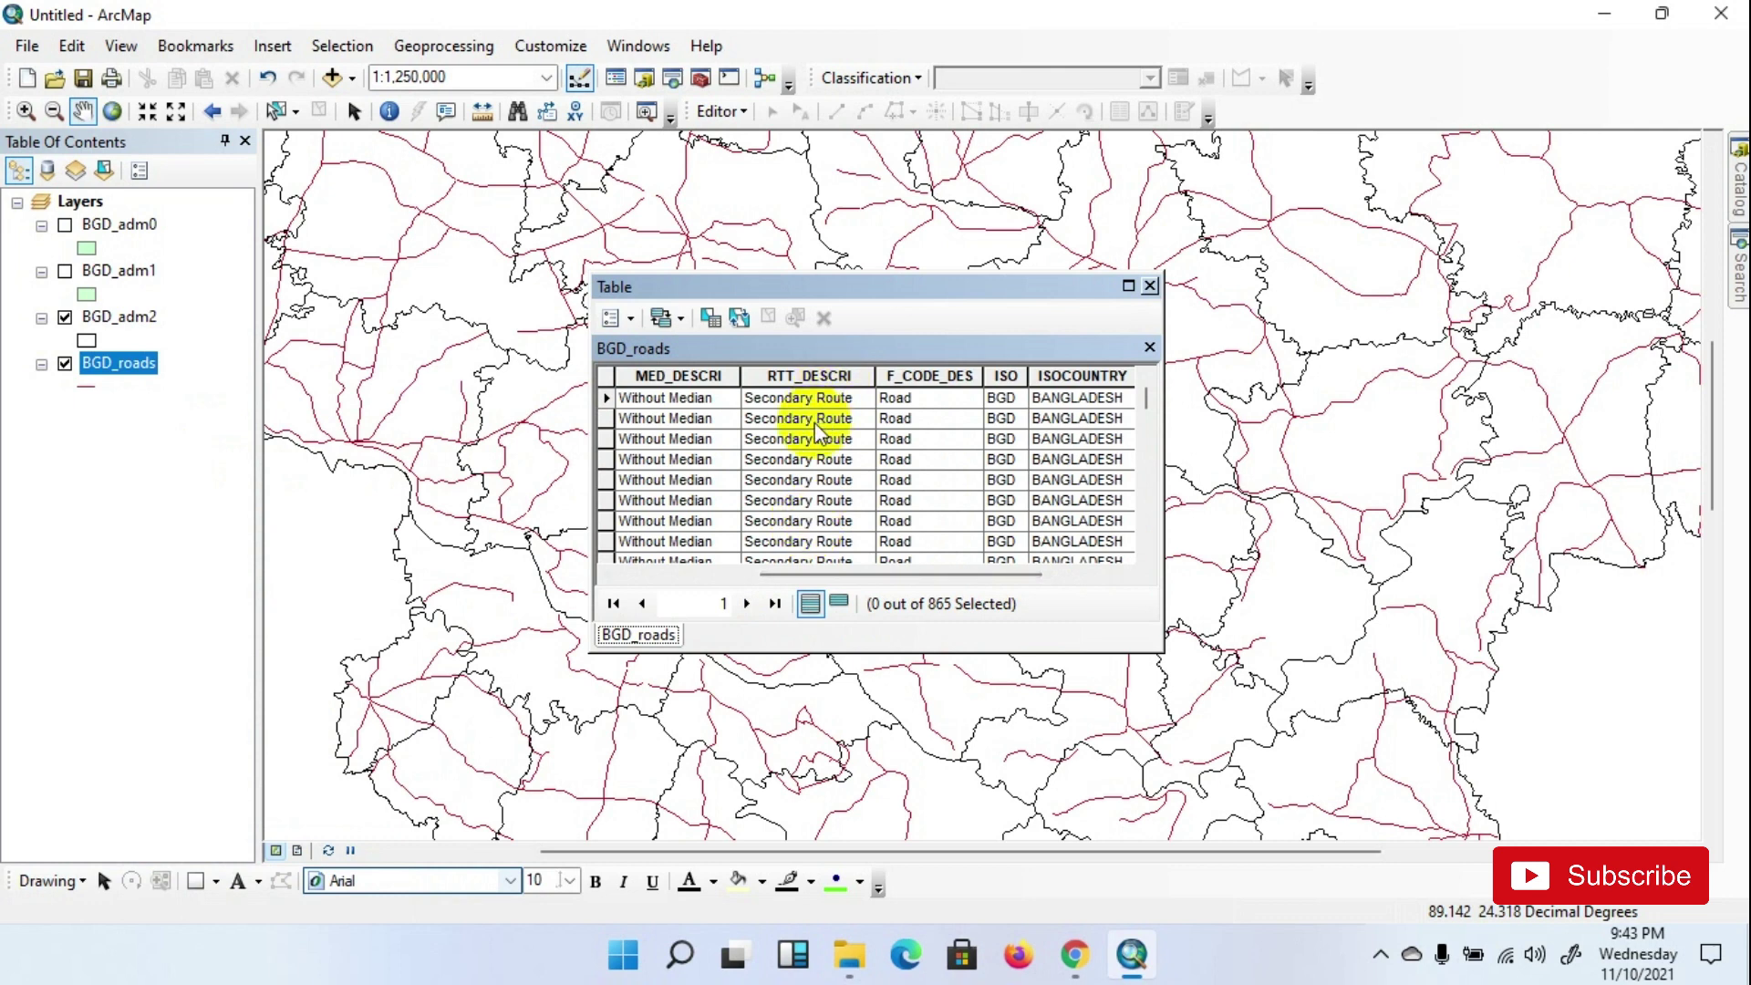
scroll(811, 450, up, 2)
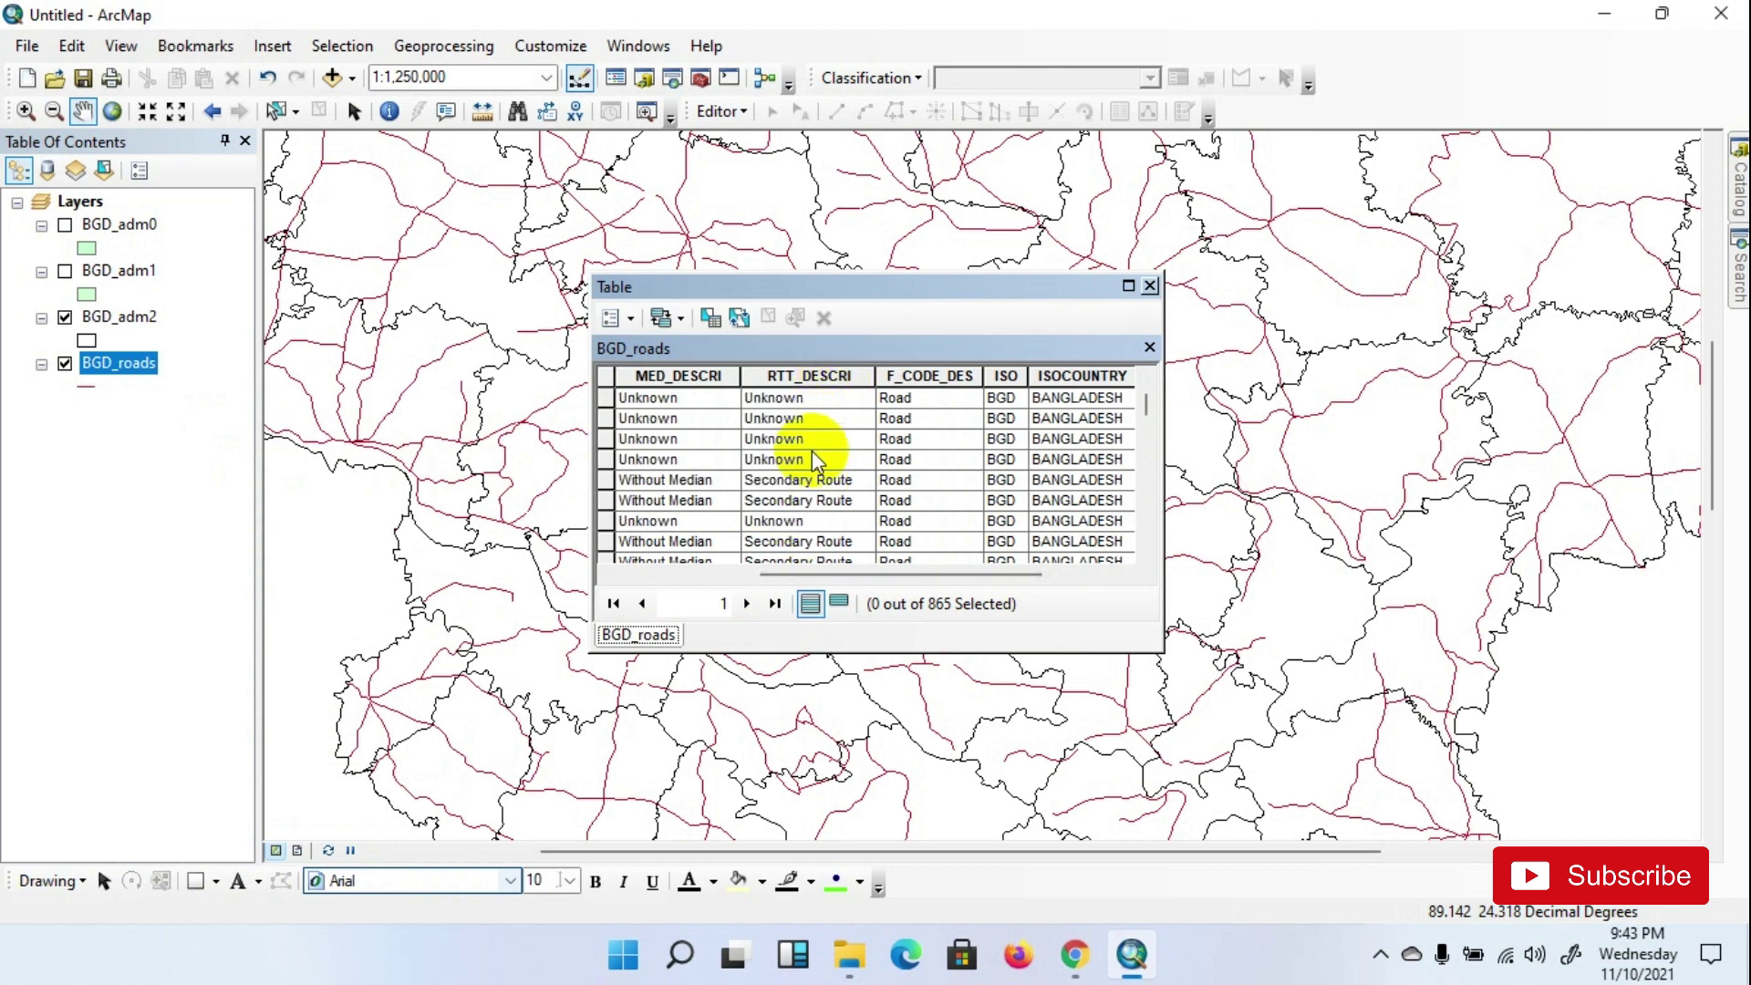
scroll(814, 492, down, 1)
scroll(814, 506, up, 1)
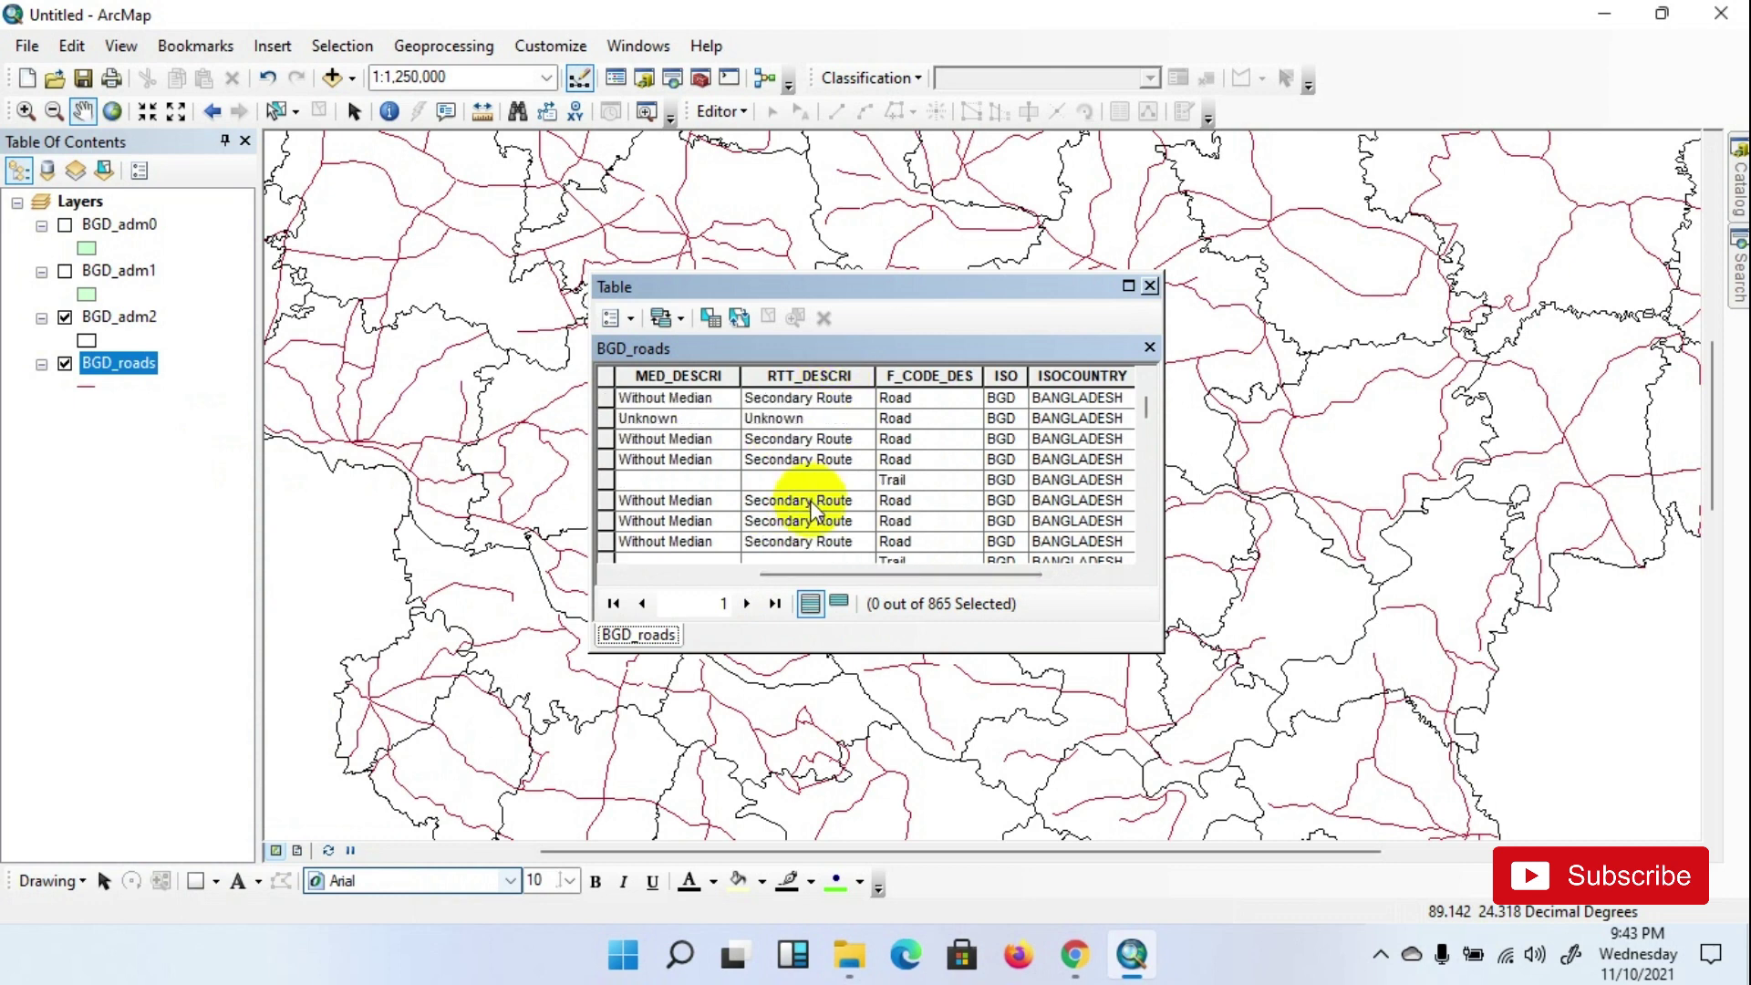
scroll(814, 515, up, 2)
Select the RTT_DESCRI route column, then bring up the Catalog of Bangladesh shapefiles
scroll(807, 511, down, 2)
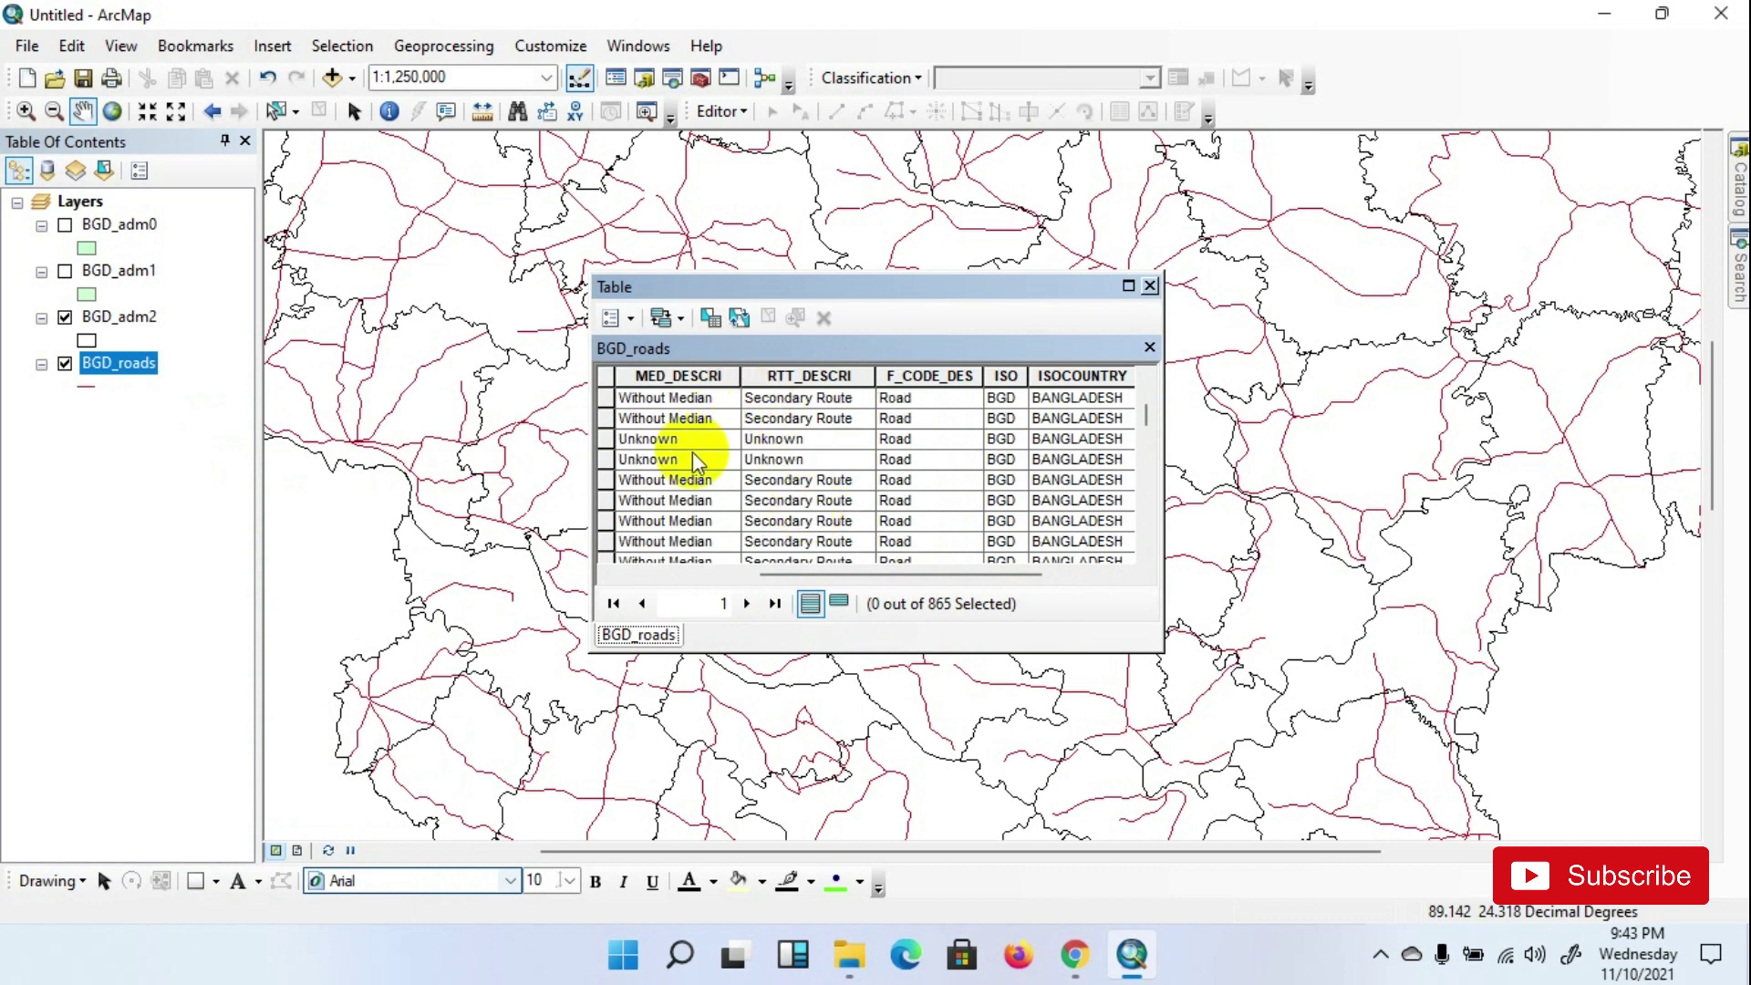
scroll(782, 489, down, 1)
scroll(790, 492, up, 3)
scroll(786, 492, down, 2)
scroll(784, 488, up, 2)
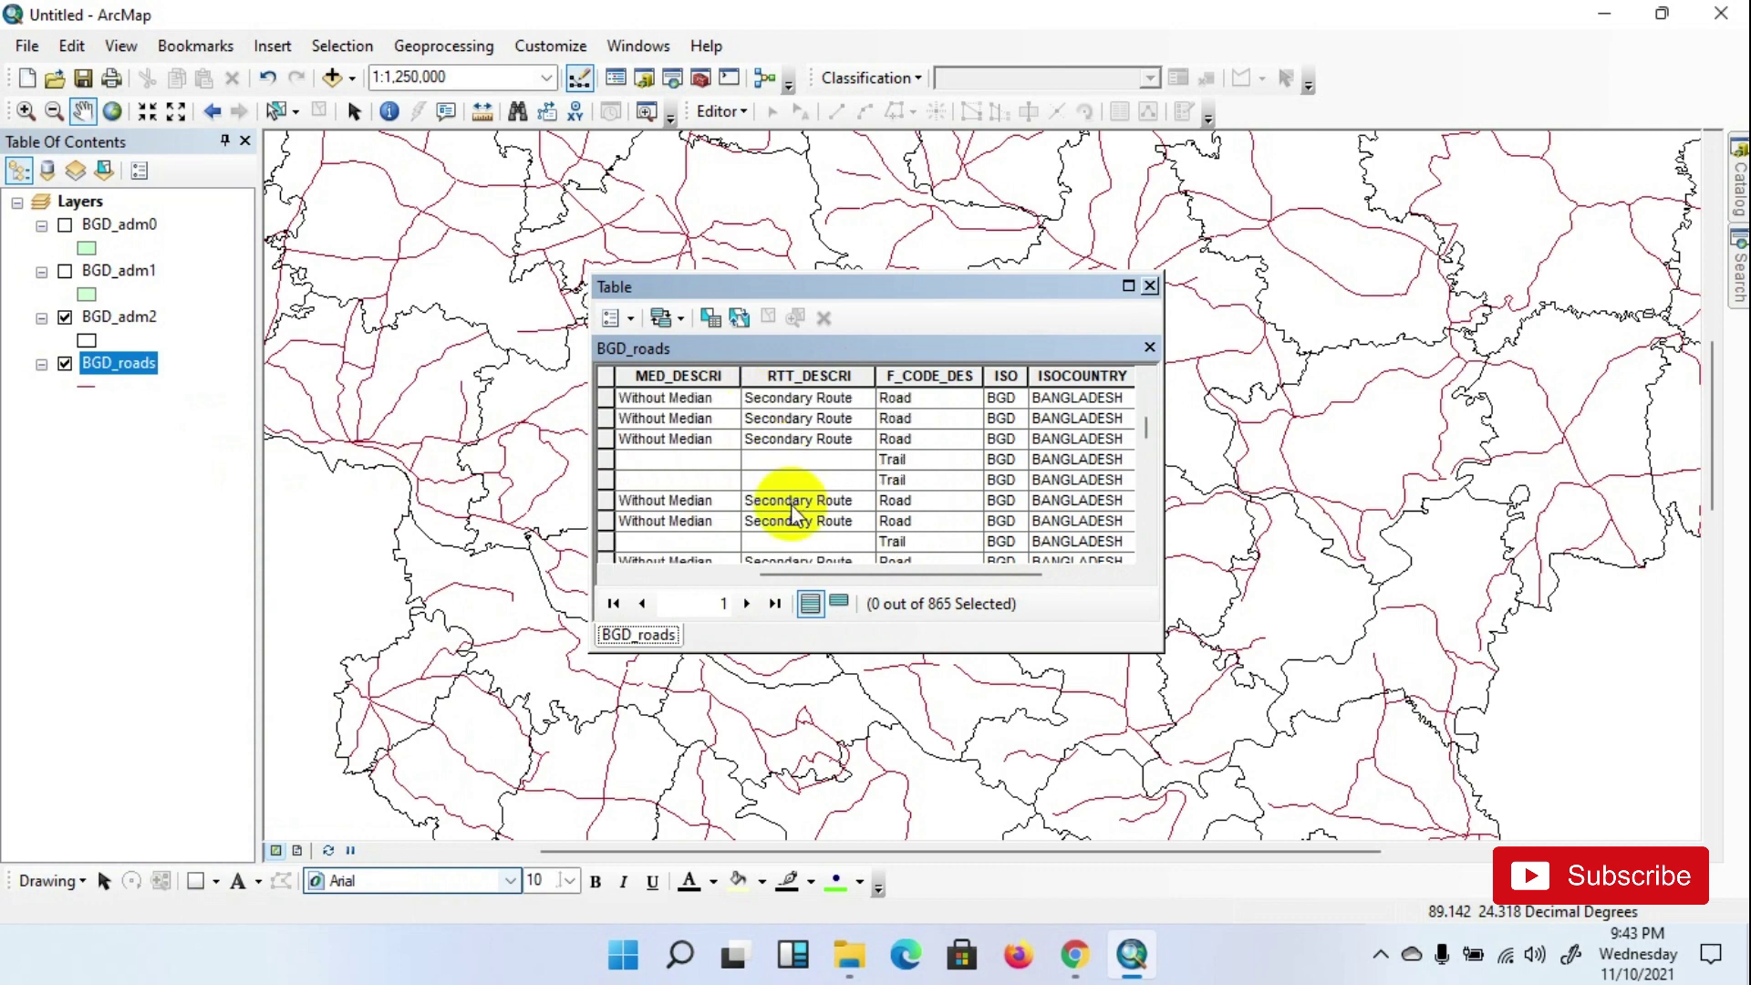
scroll(784, 484, up, 2)
click(810, 374)
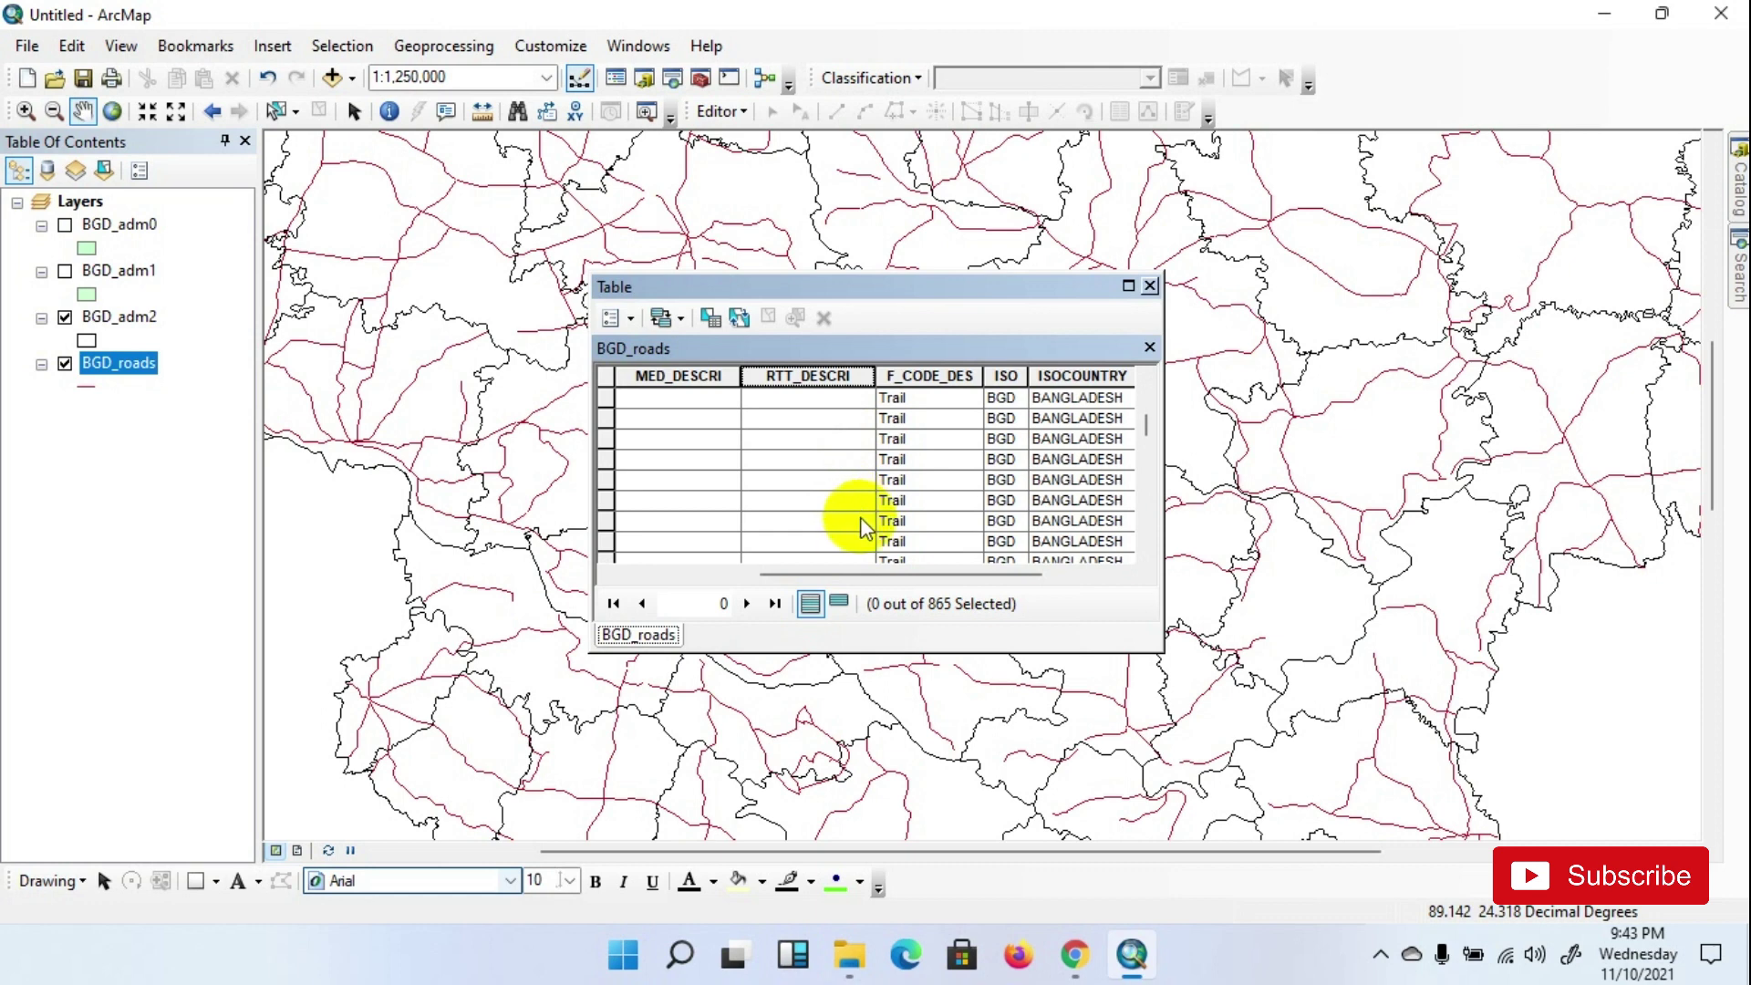
click(1738, 189)
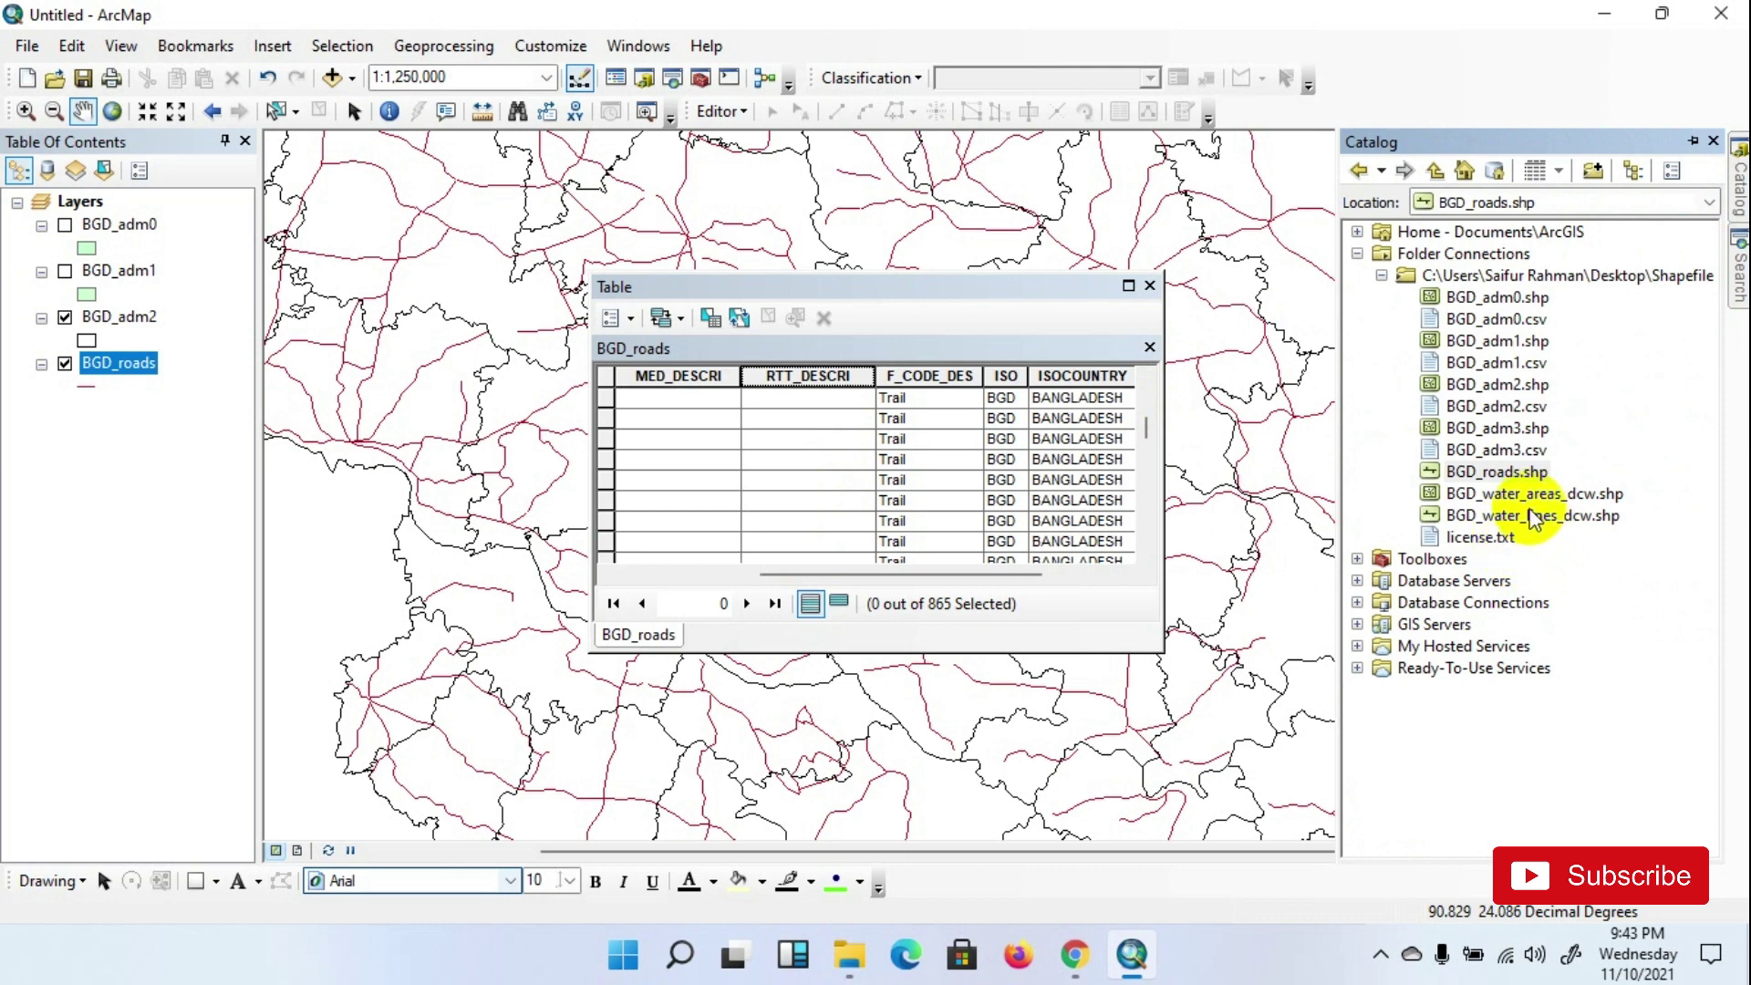
Add BGD_water_areas_dcw.shp to the map, close the roads table, and recentre on Bangladesh
drag(1514, 493, 461, 488)
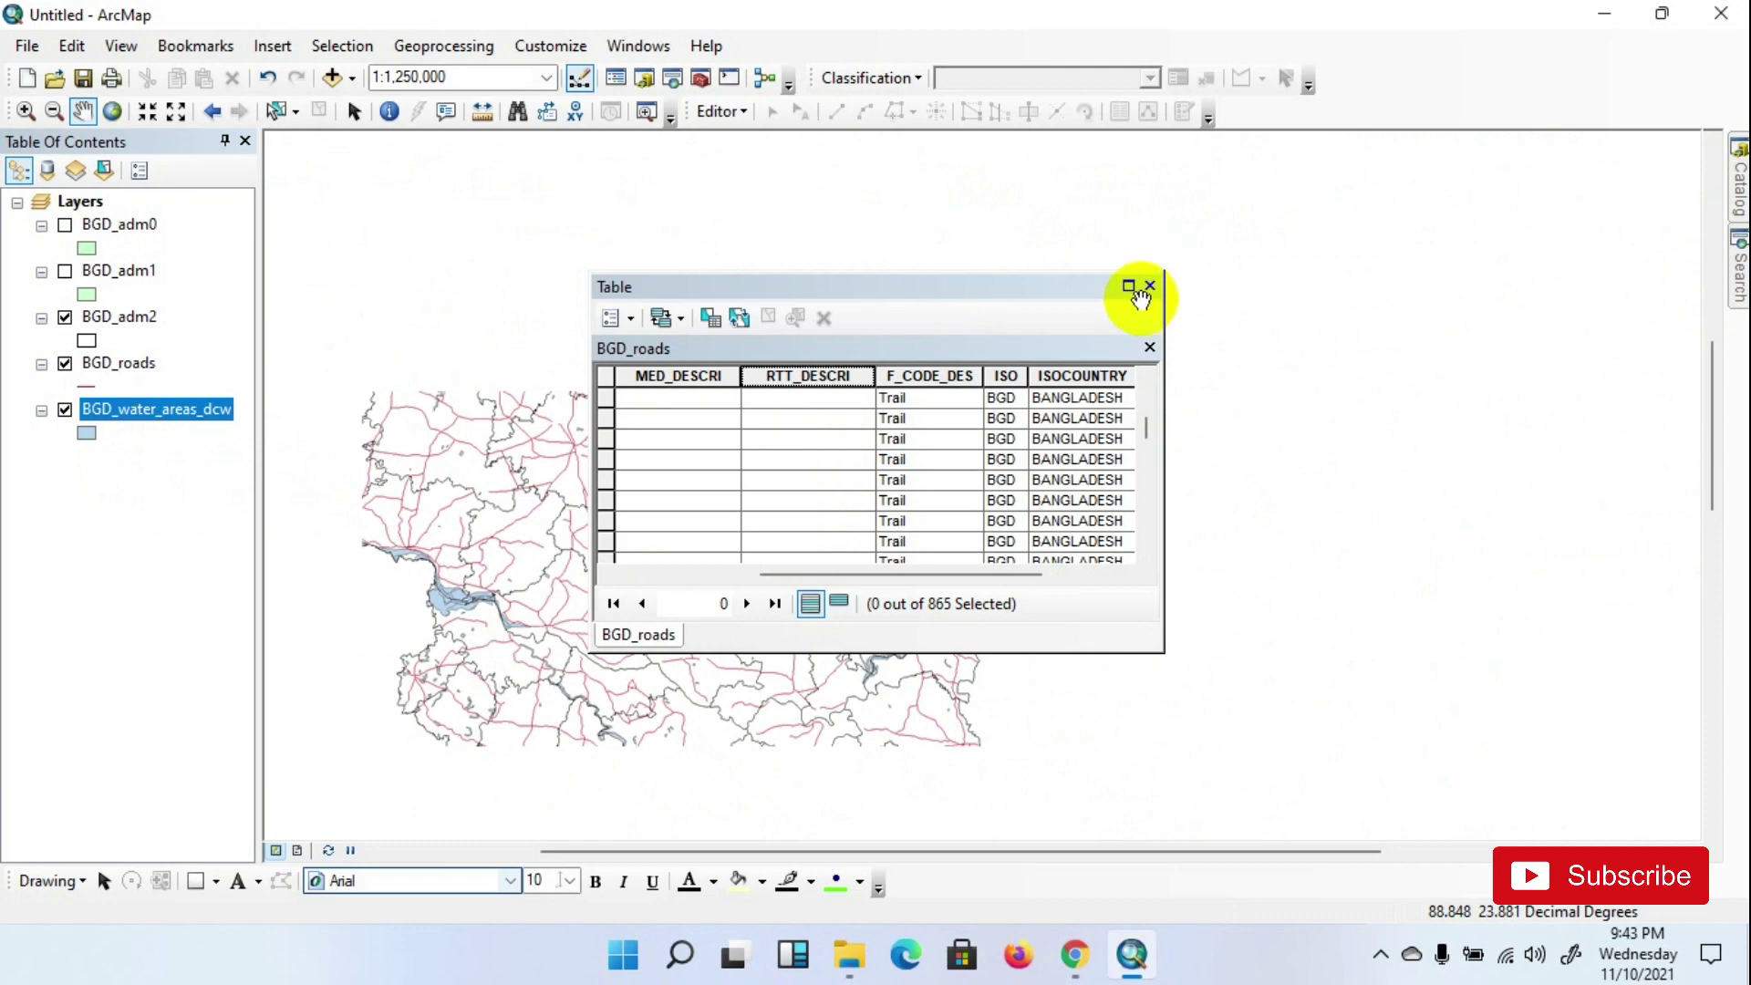
click(1149, 286)
scroll(754, 511, down, 2)
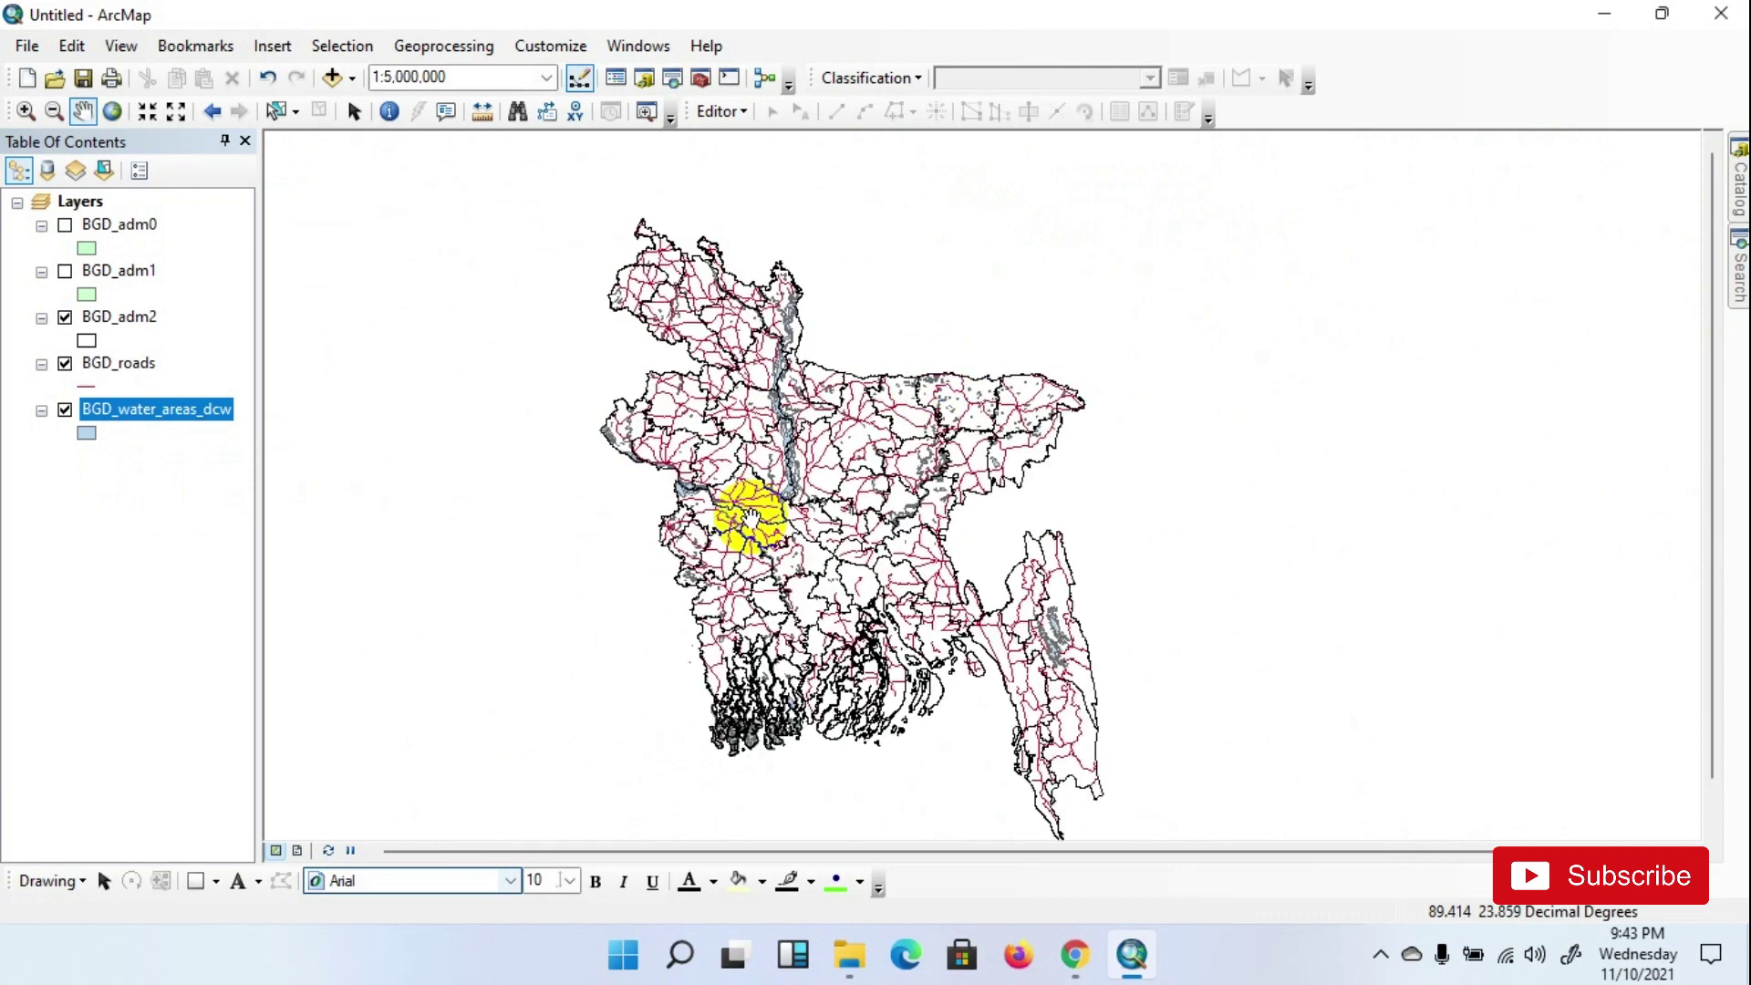
scroll(809, 544, down, 2)
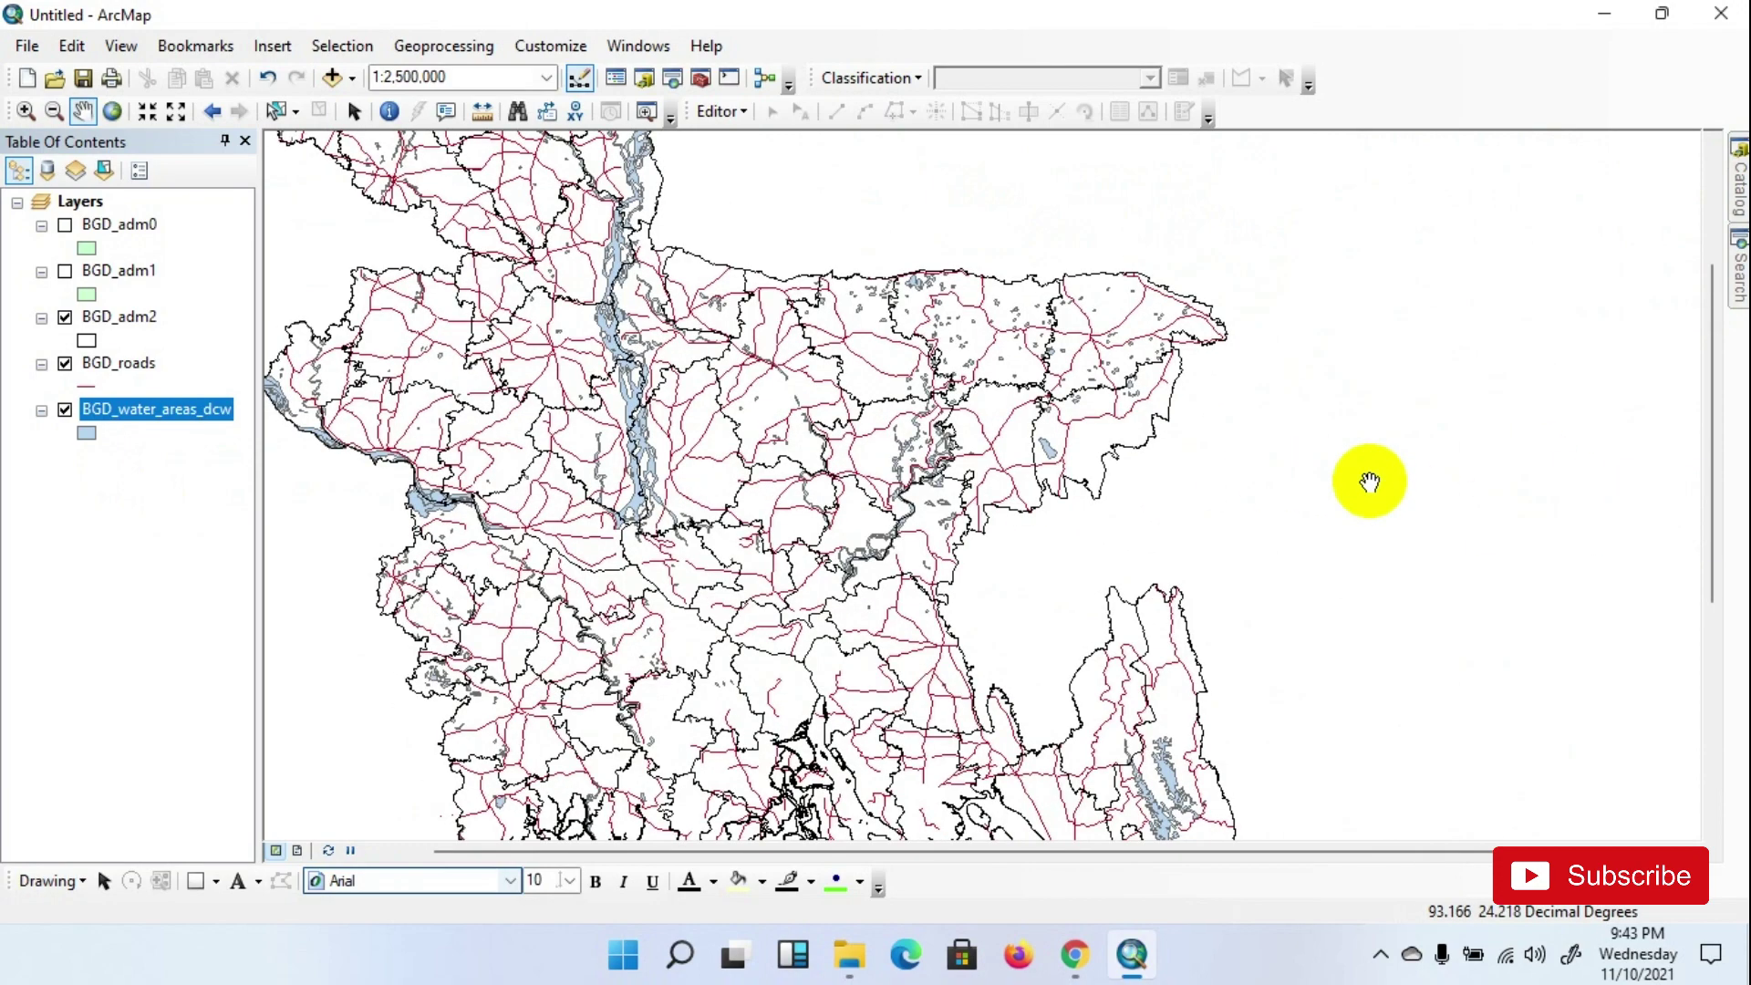
drag(637, 429, 901, 374)
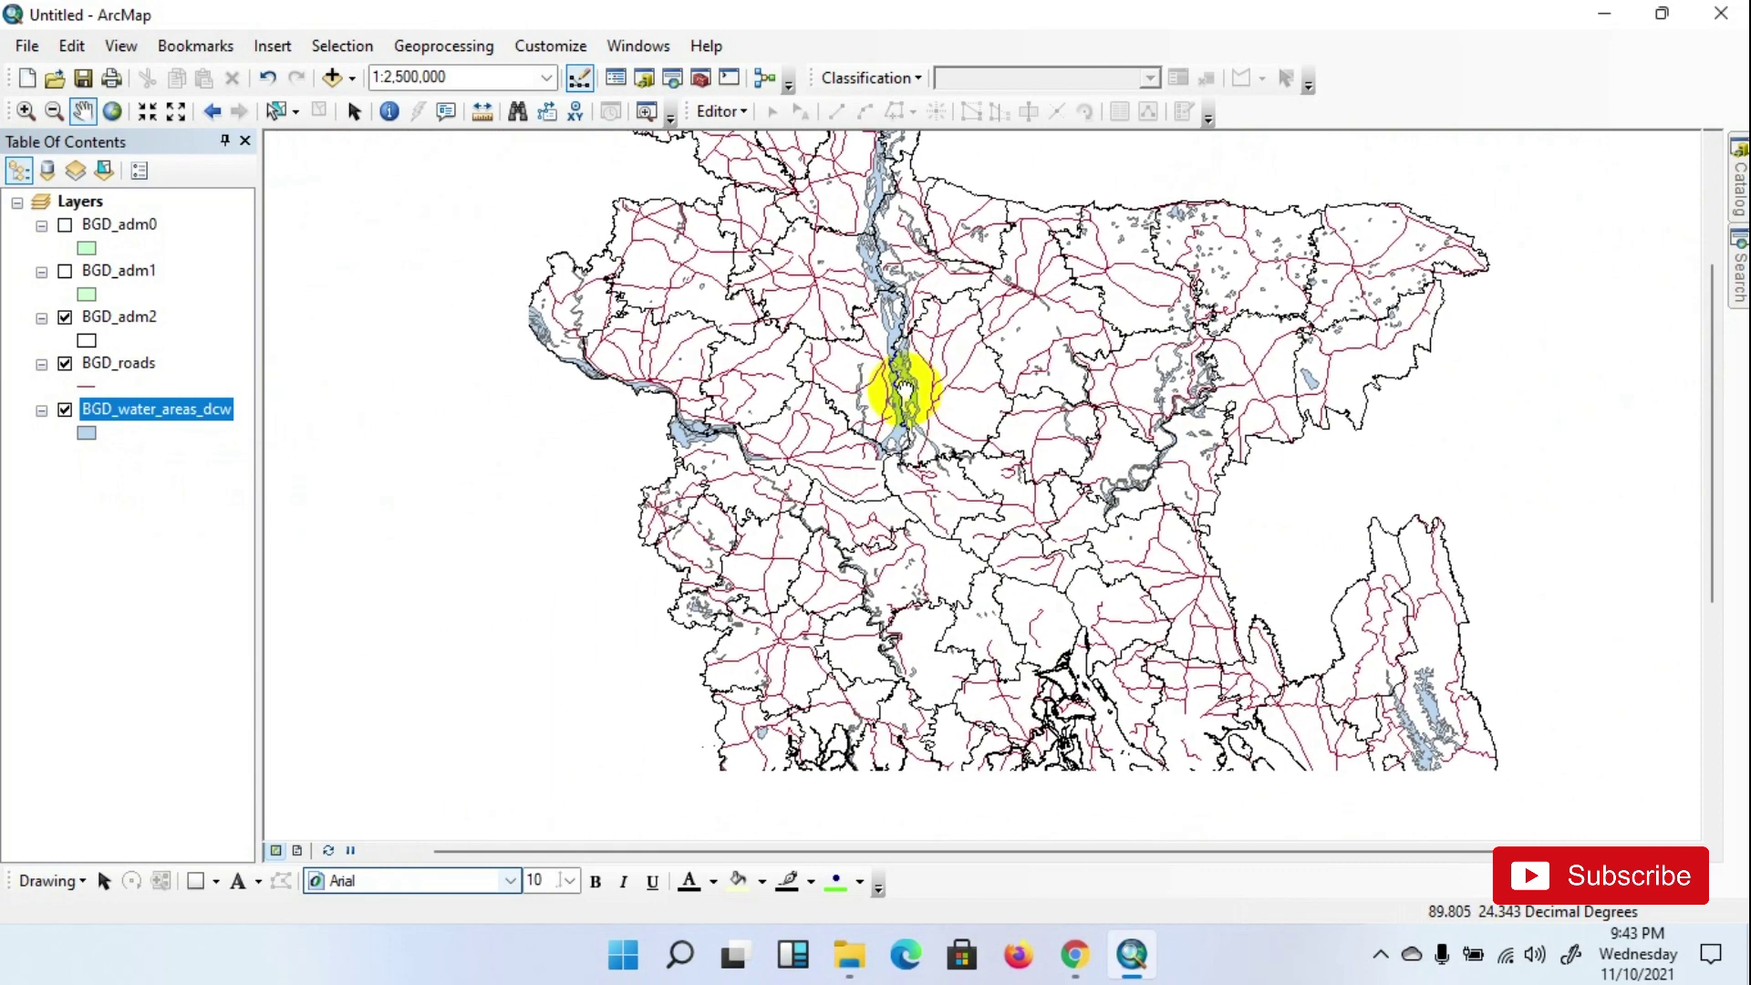
scroll(900, 374, down, 2)
Open the BGD_water_areas_dcw attribute table and enlarge it to show more rows
right_click(173, 409)
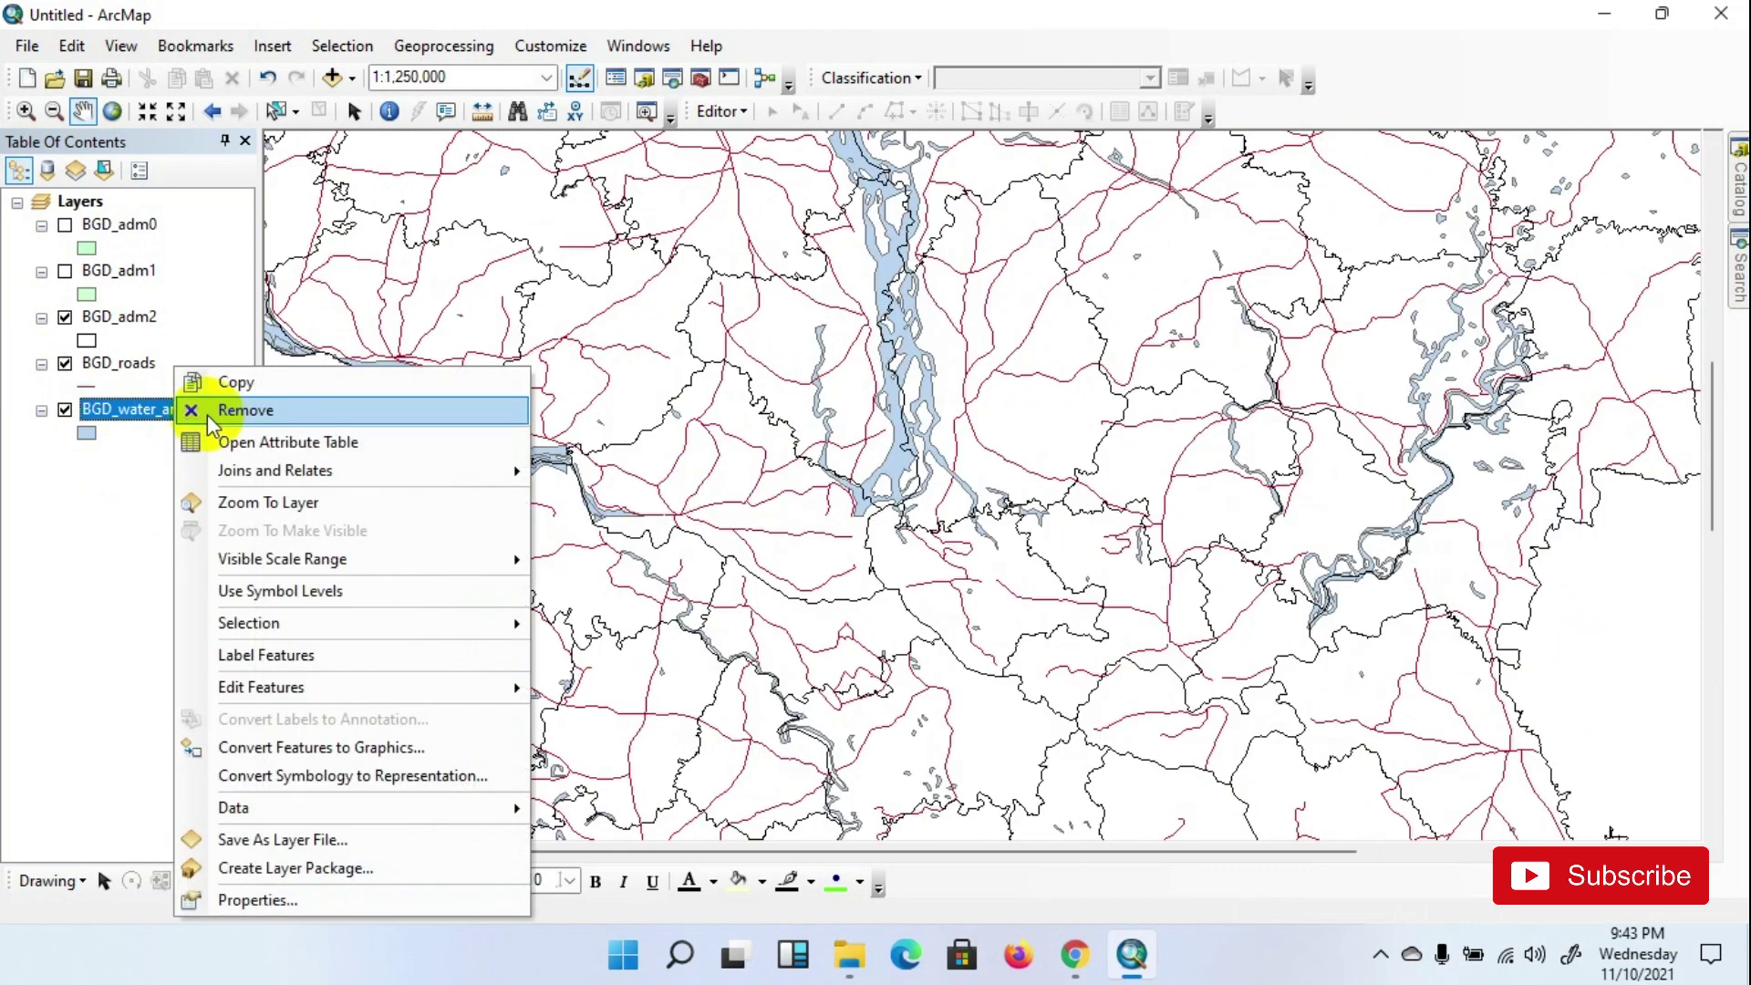
click(239, 444)
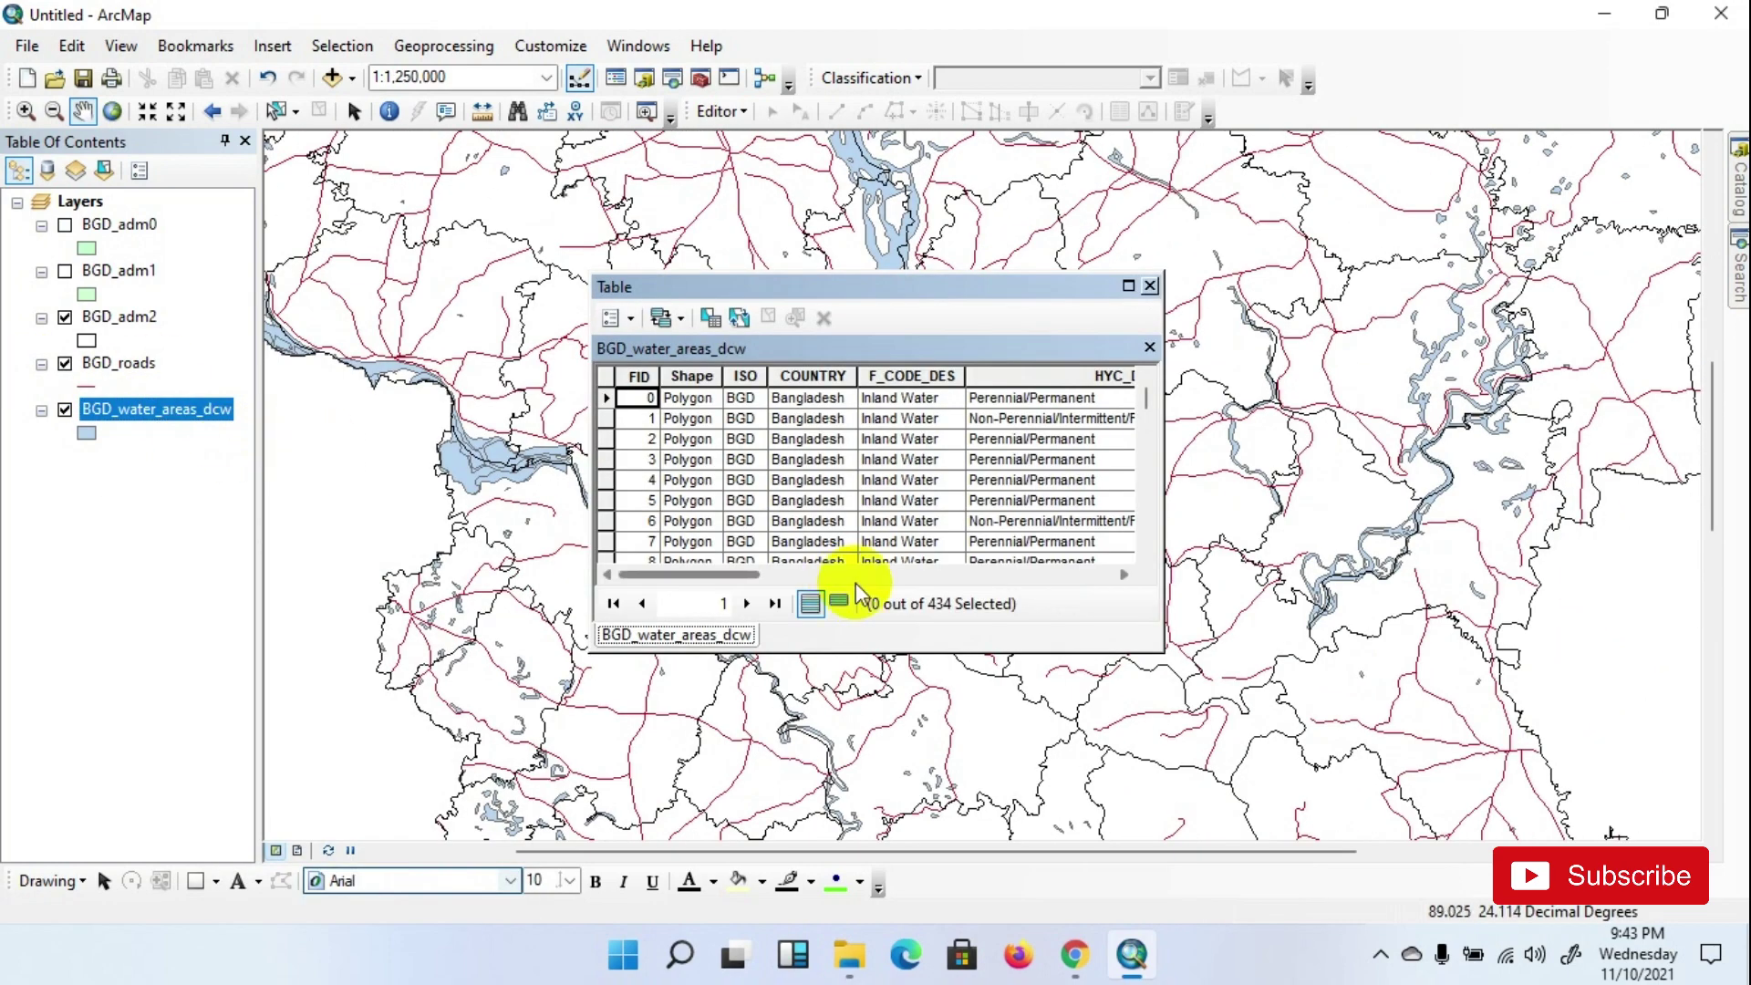
scroll(989, 497, down, 4)
scroll(921, 415, up, 4)
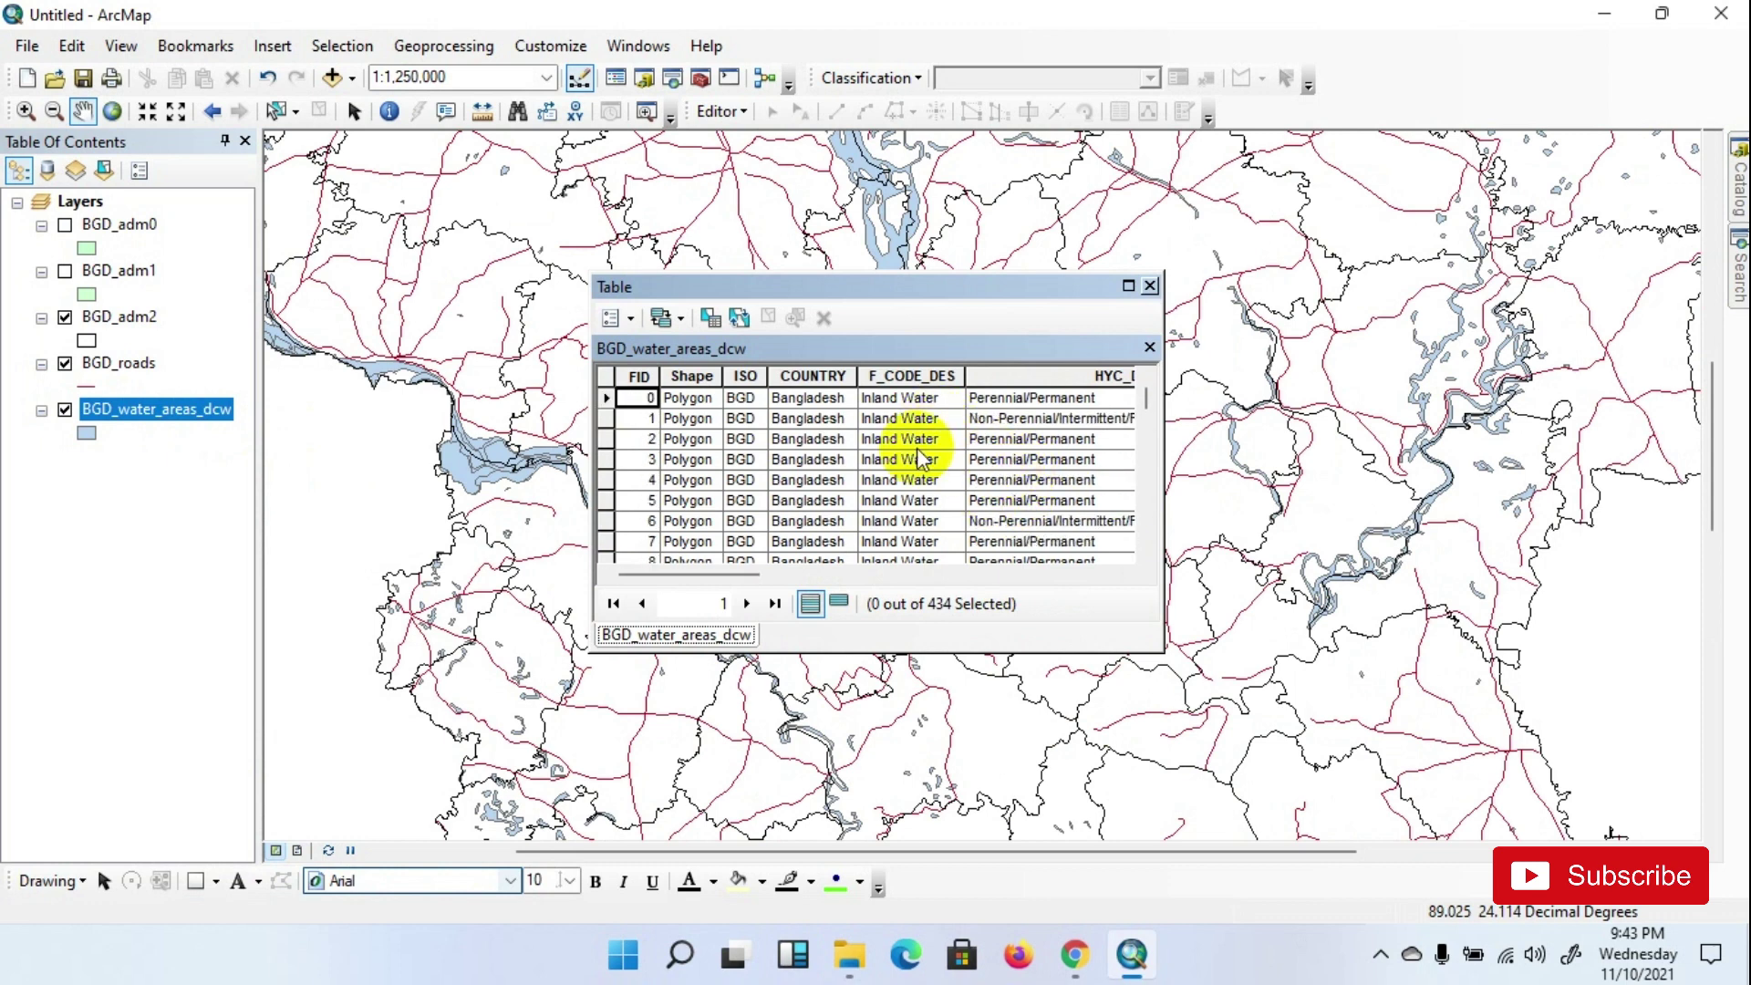
drag(1158, 648, 1483, 859)
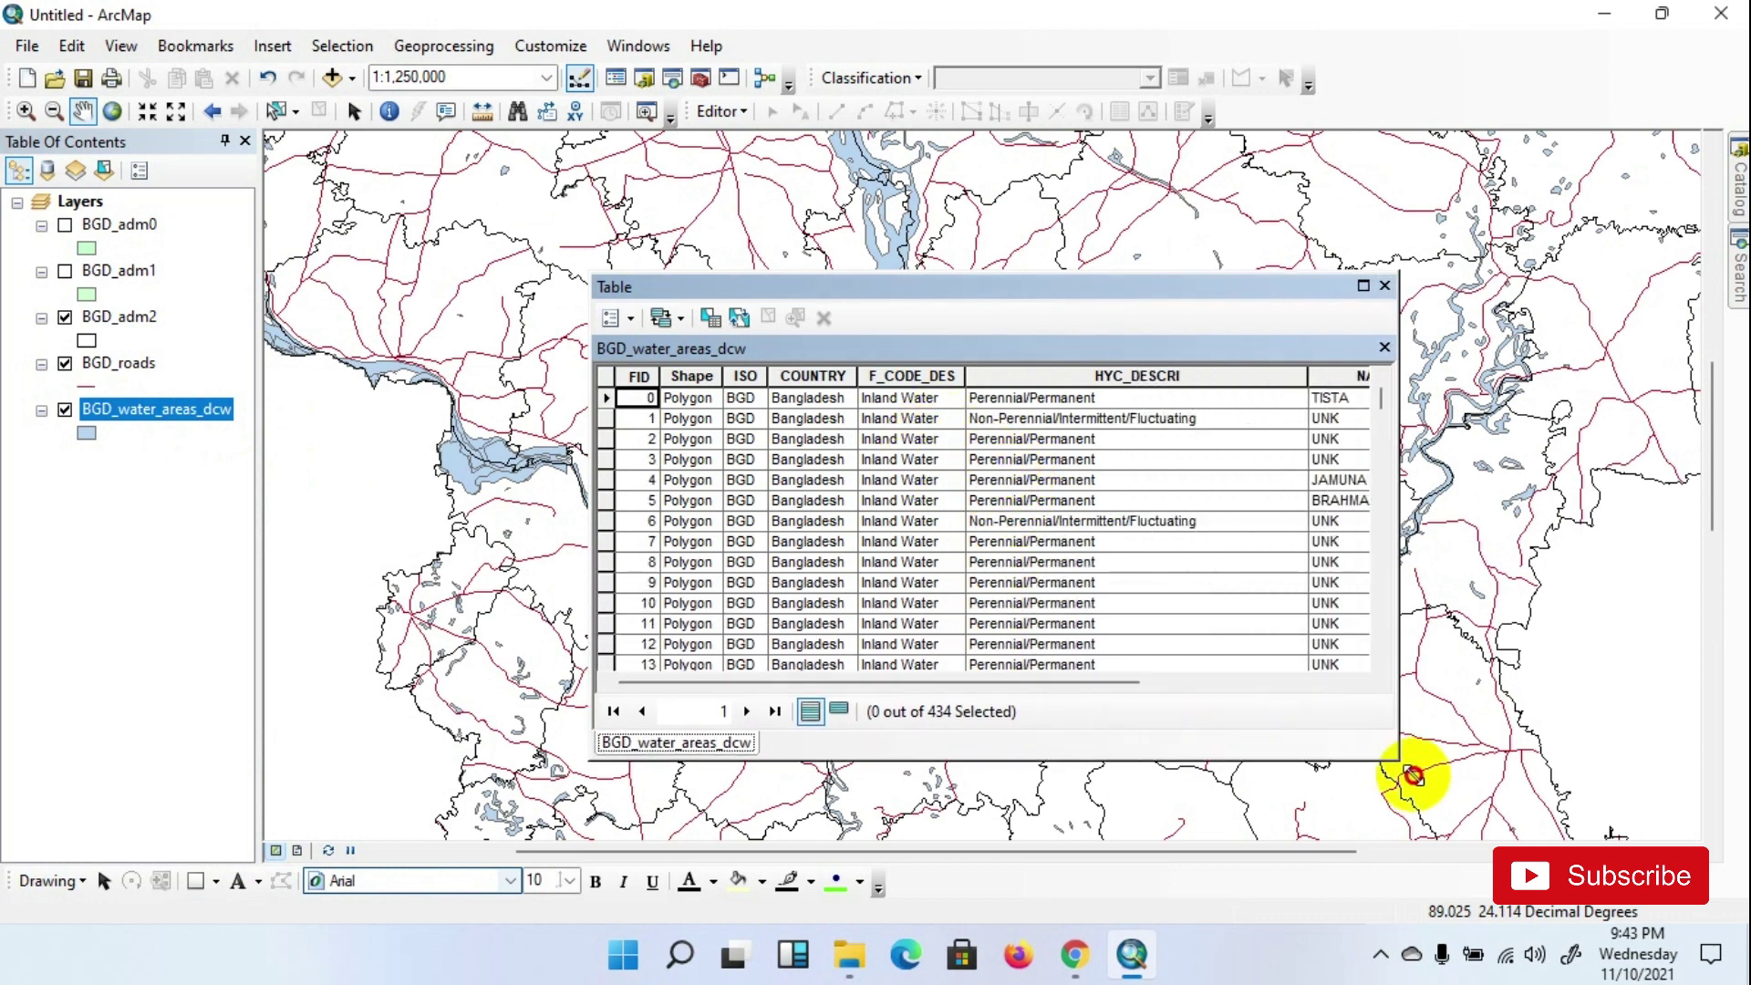
scroll(1048, 606, down, 6)
scroll(1062, 624, down, 10)
scroll(1067, 628, down, 3)
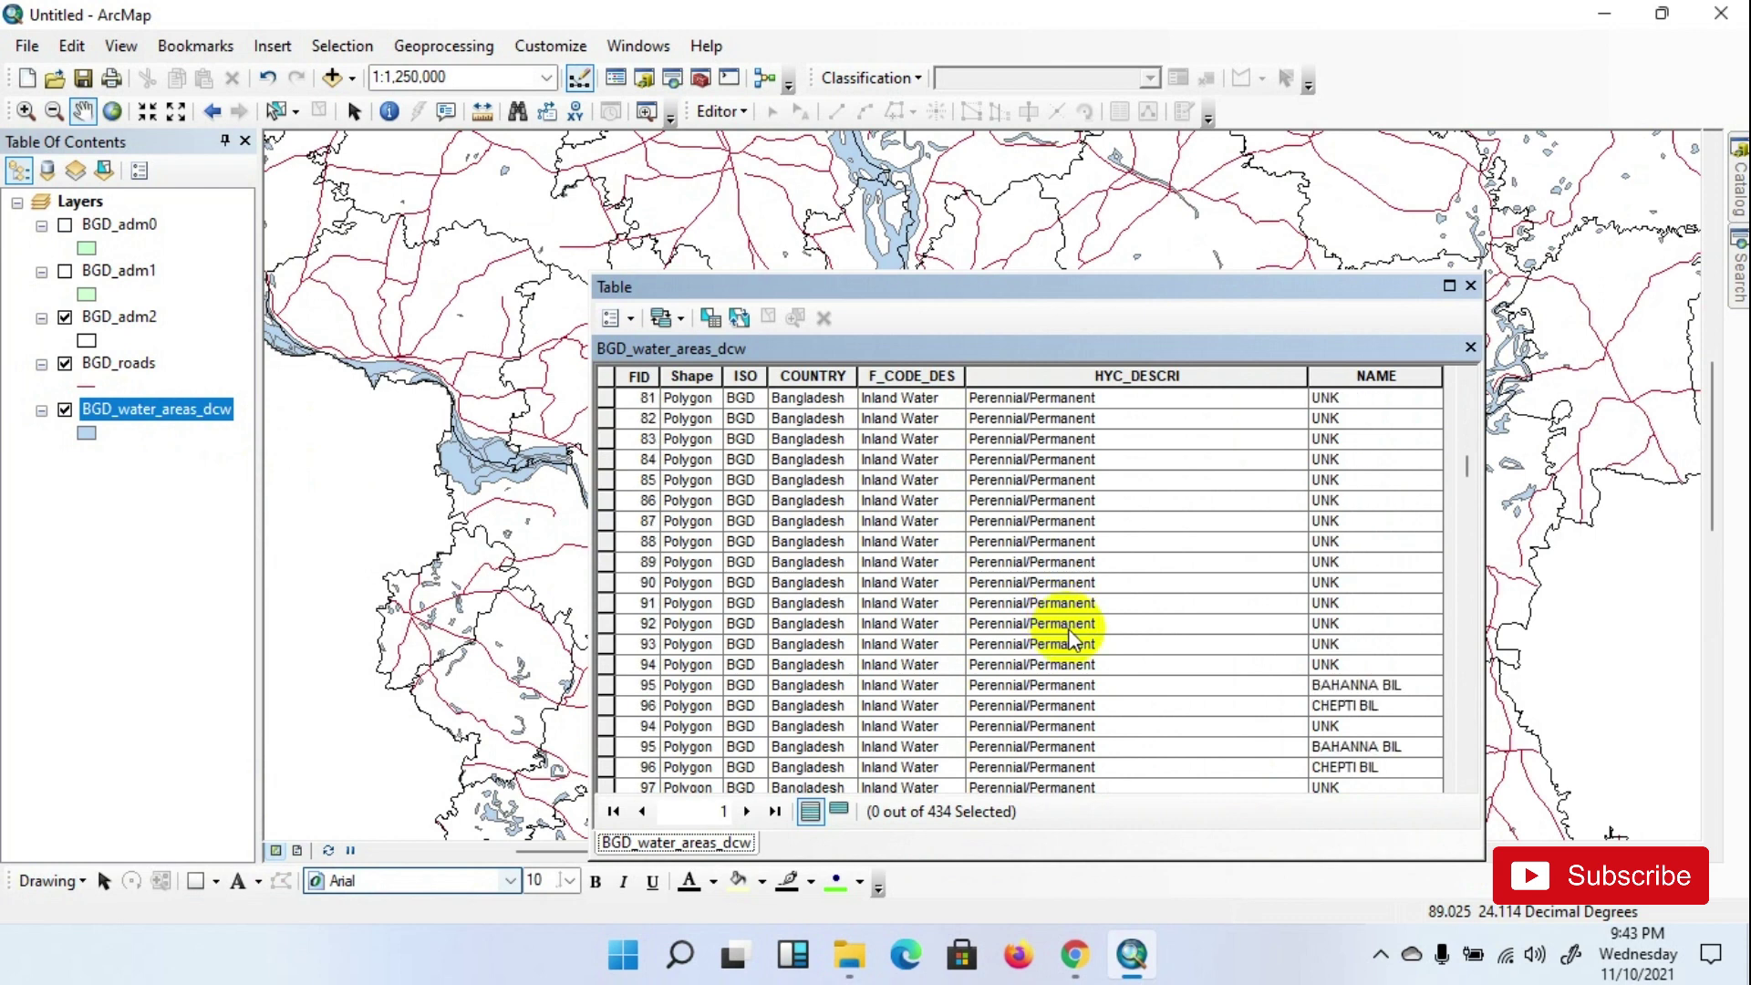
scroll(1071, 631, down, 3)
scroll(1074, 631, down, 3)
scroll(1095, 626, down, 3)
scroll(1111, 620, up, 3)
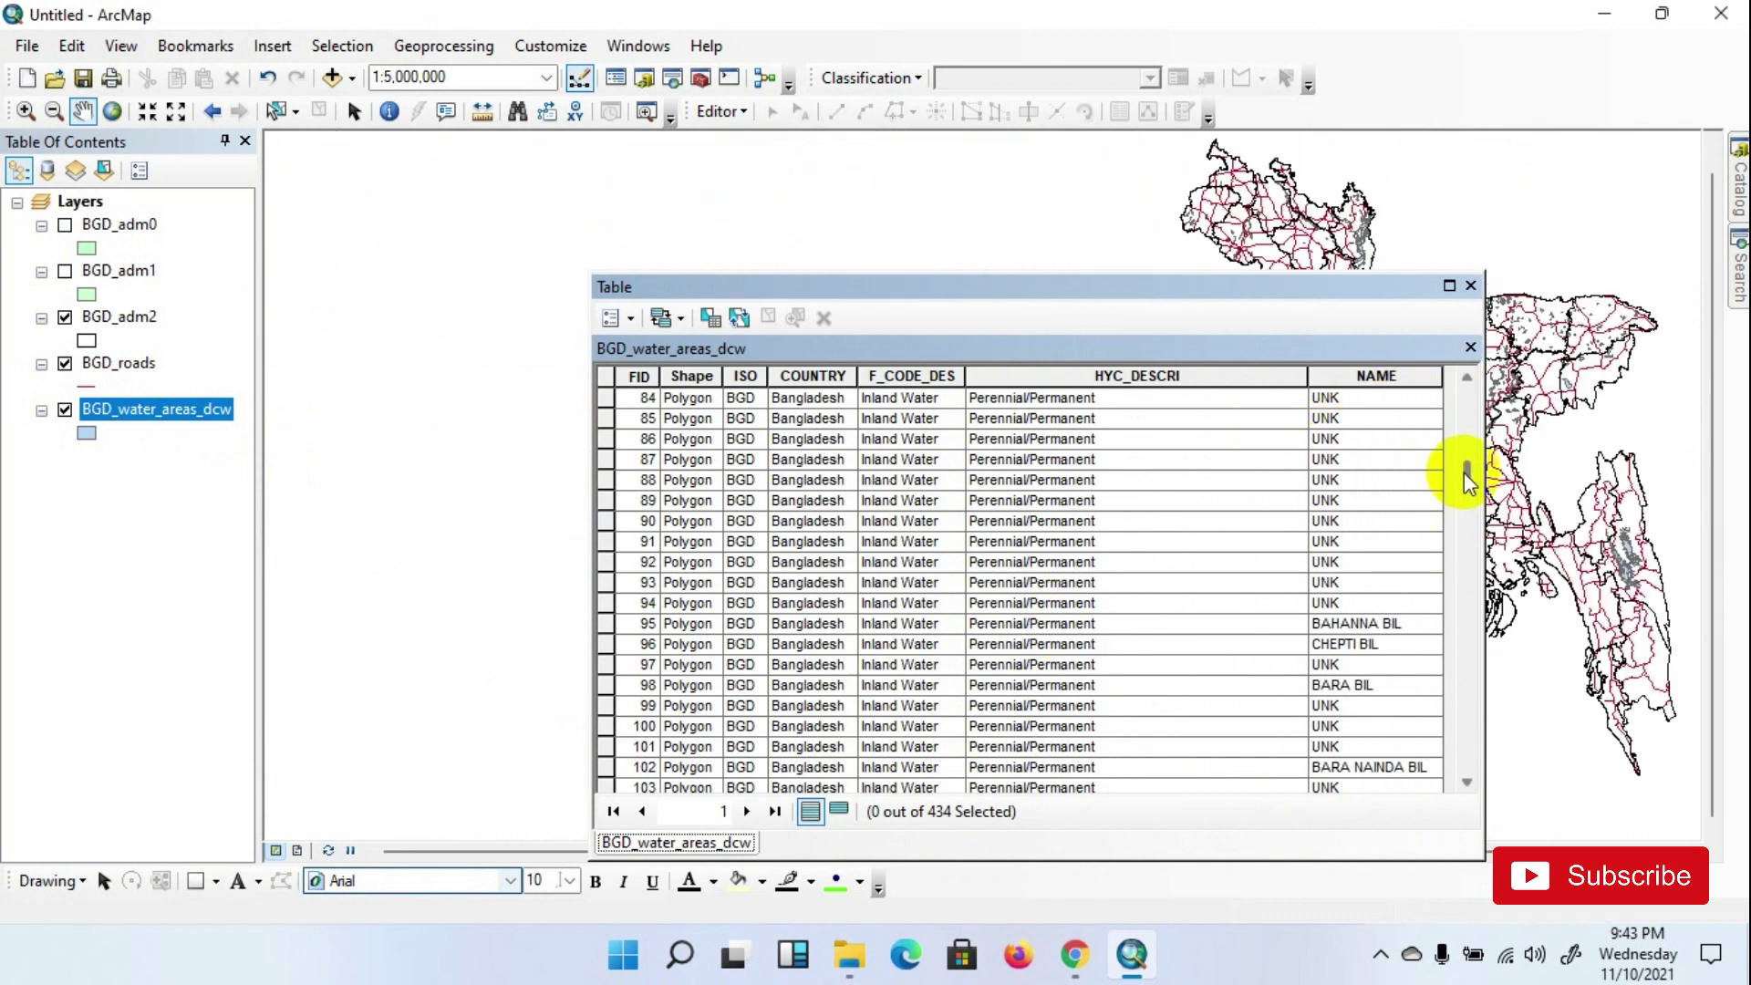
Scroll through the 434 water records like TISTA and JAMUNA, then close the table and recentre Bangladesh
drag(1467, 470, 1466, 364)
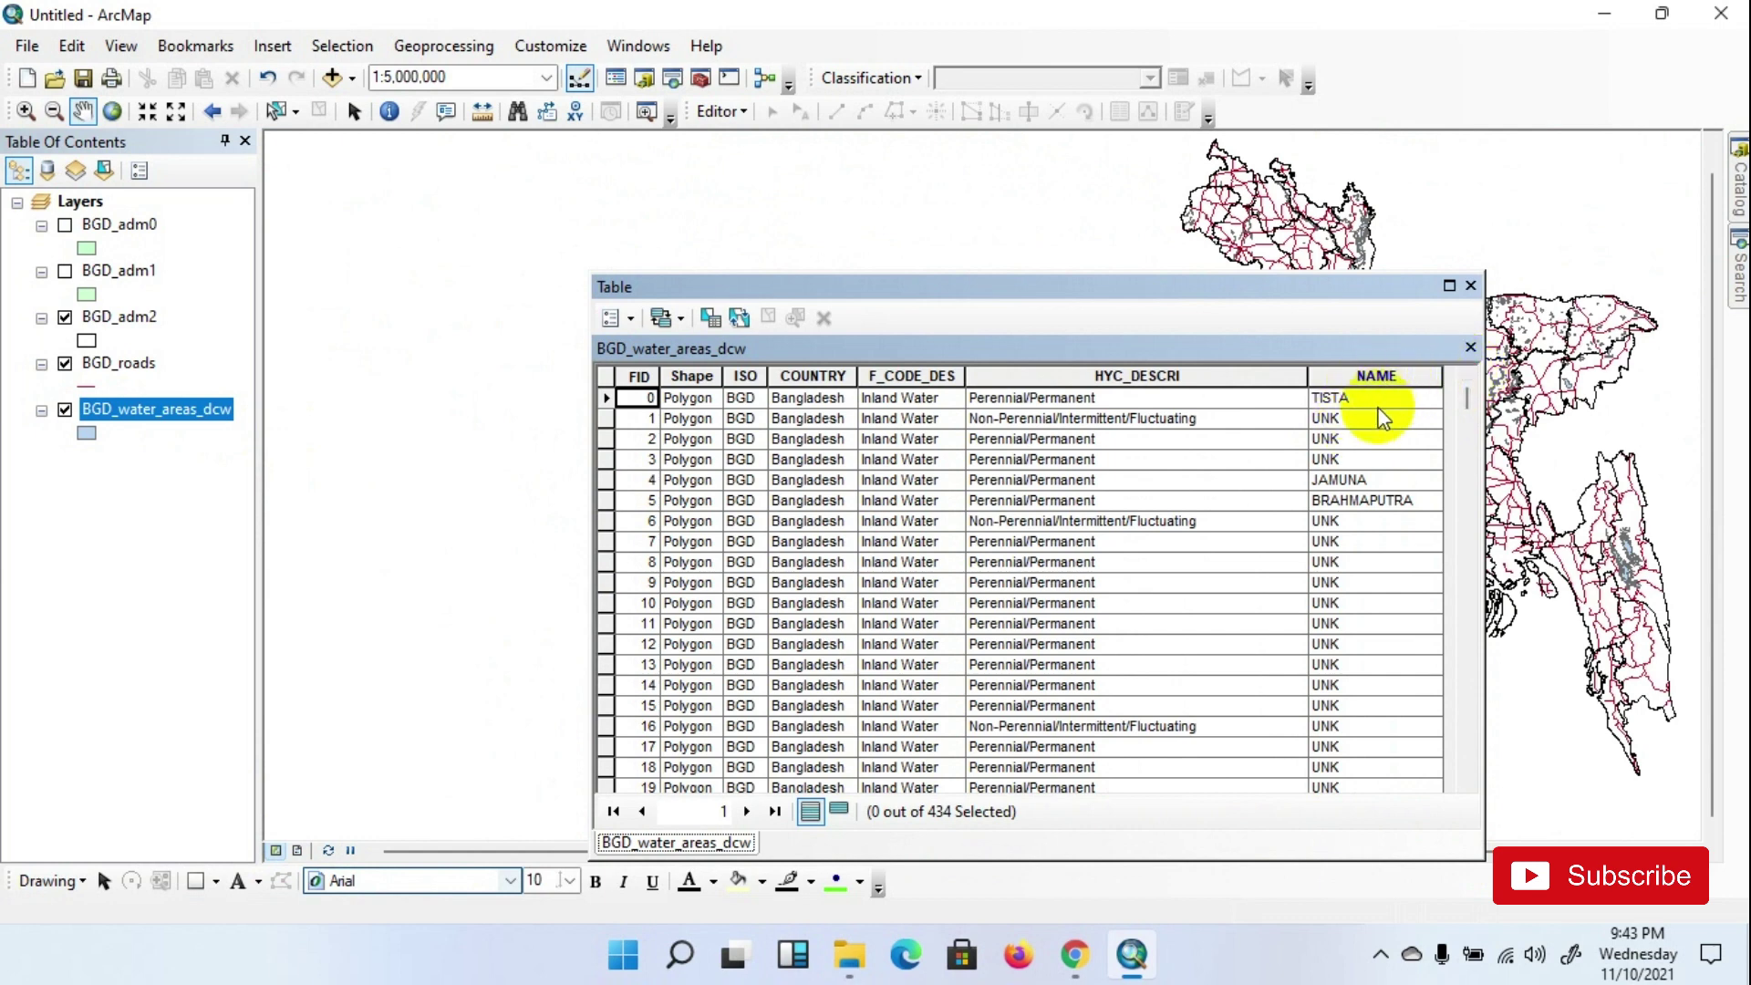
scroll(1383, 419, down, 7)
scroll(1328, 508, down, 9)
scroll(1341, 593, down, 7)
scroll(1340, 595, down, 10)
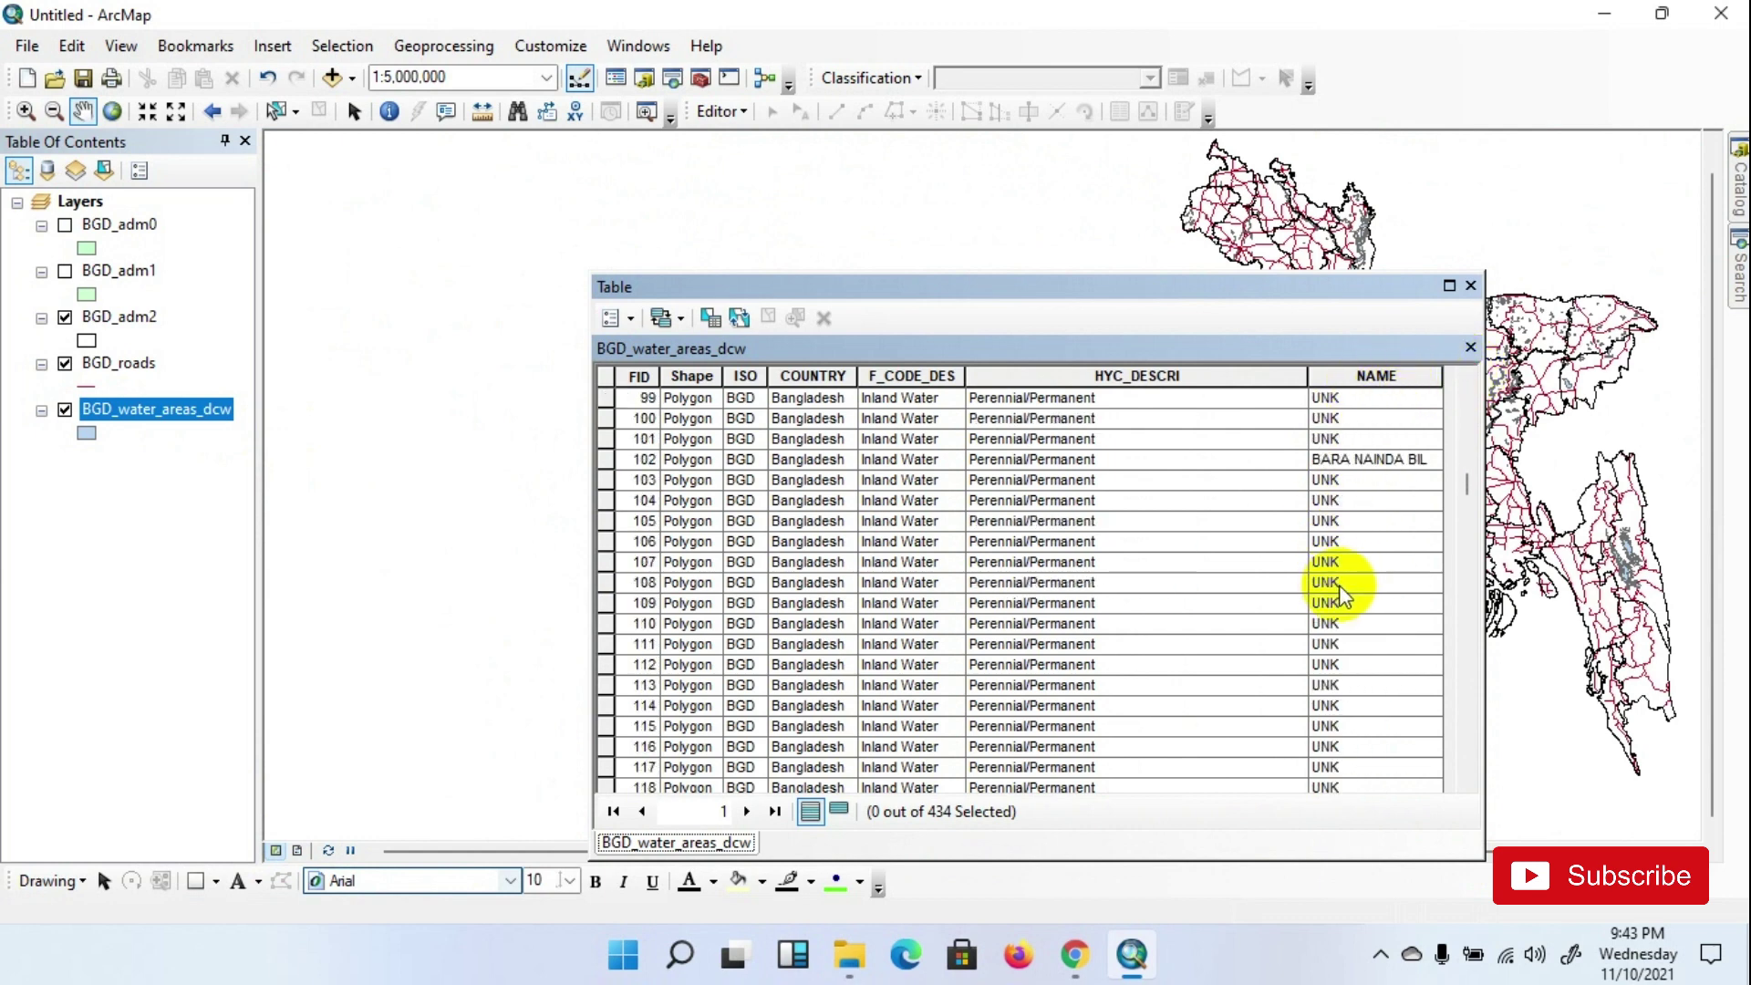
scroll(1340, 591, down, 10)
scroll(1344, 582, down, 3)
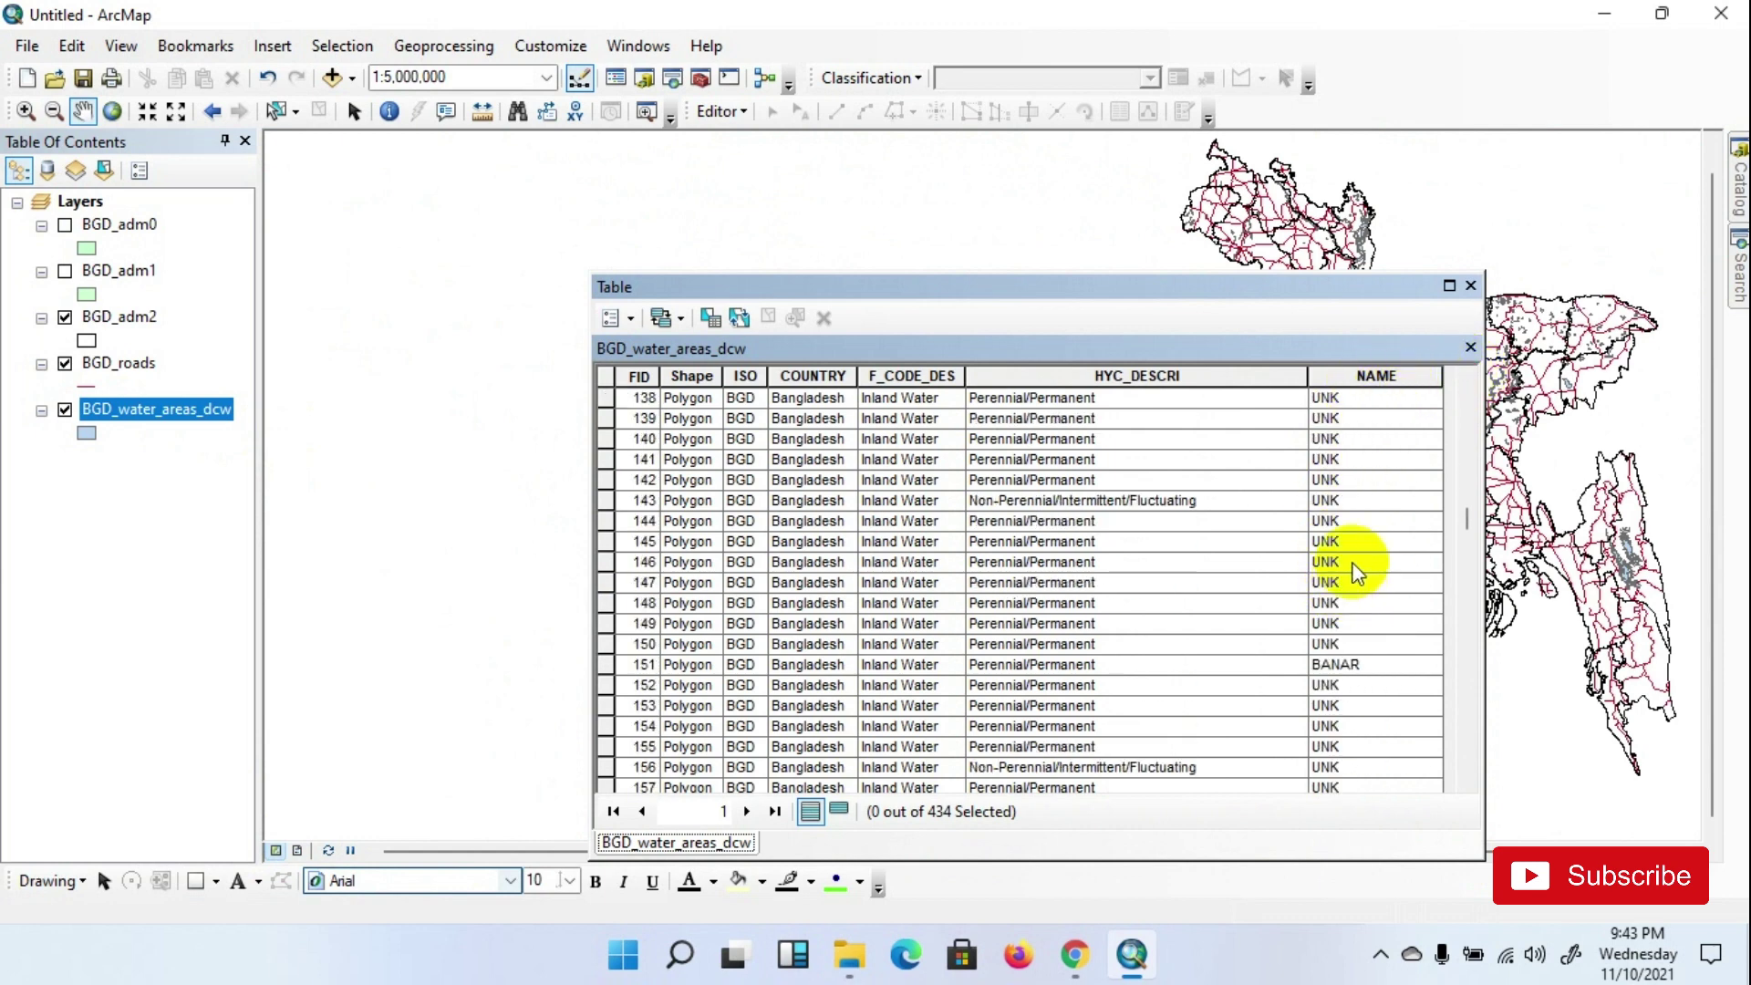
scroll(1358, 562, down, 7)
scroll(1341, 570, down, 7)
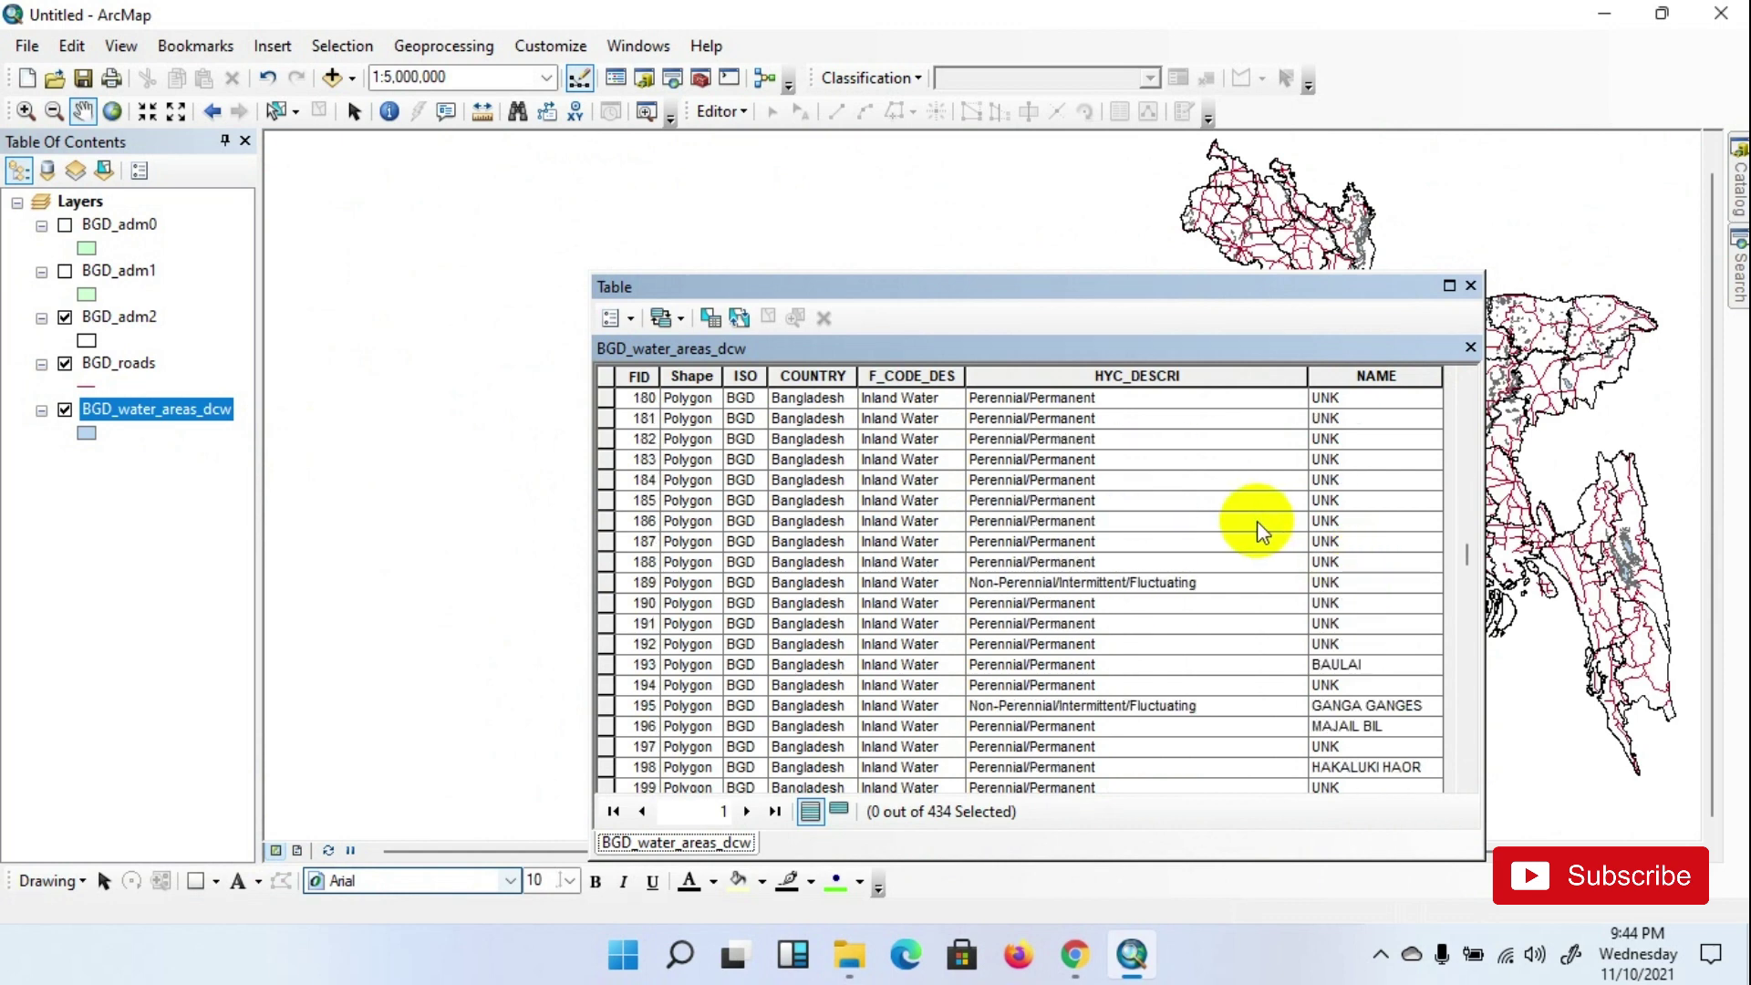
click(1474, 289)
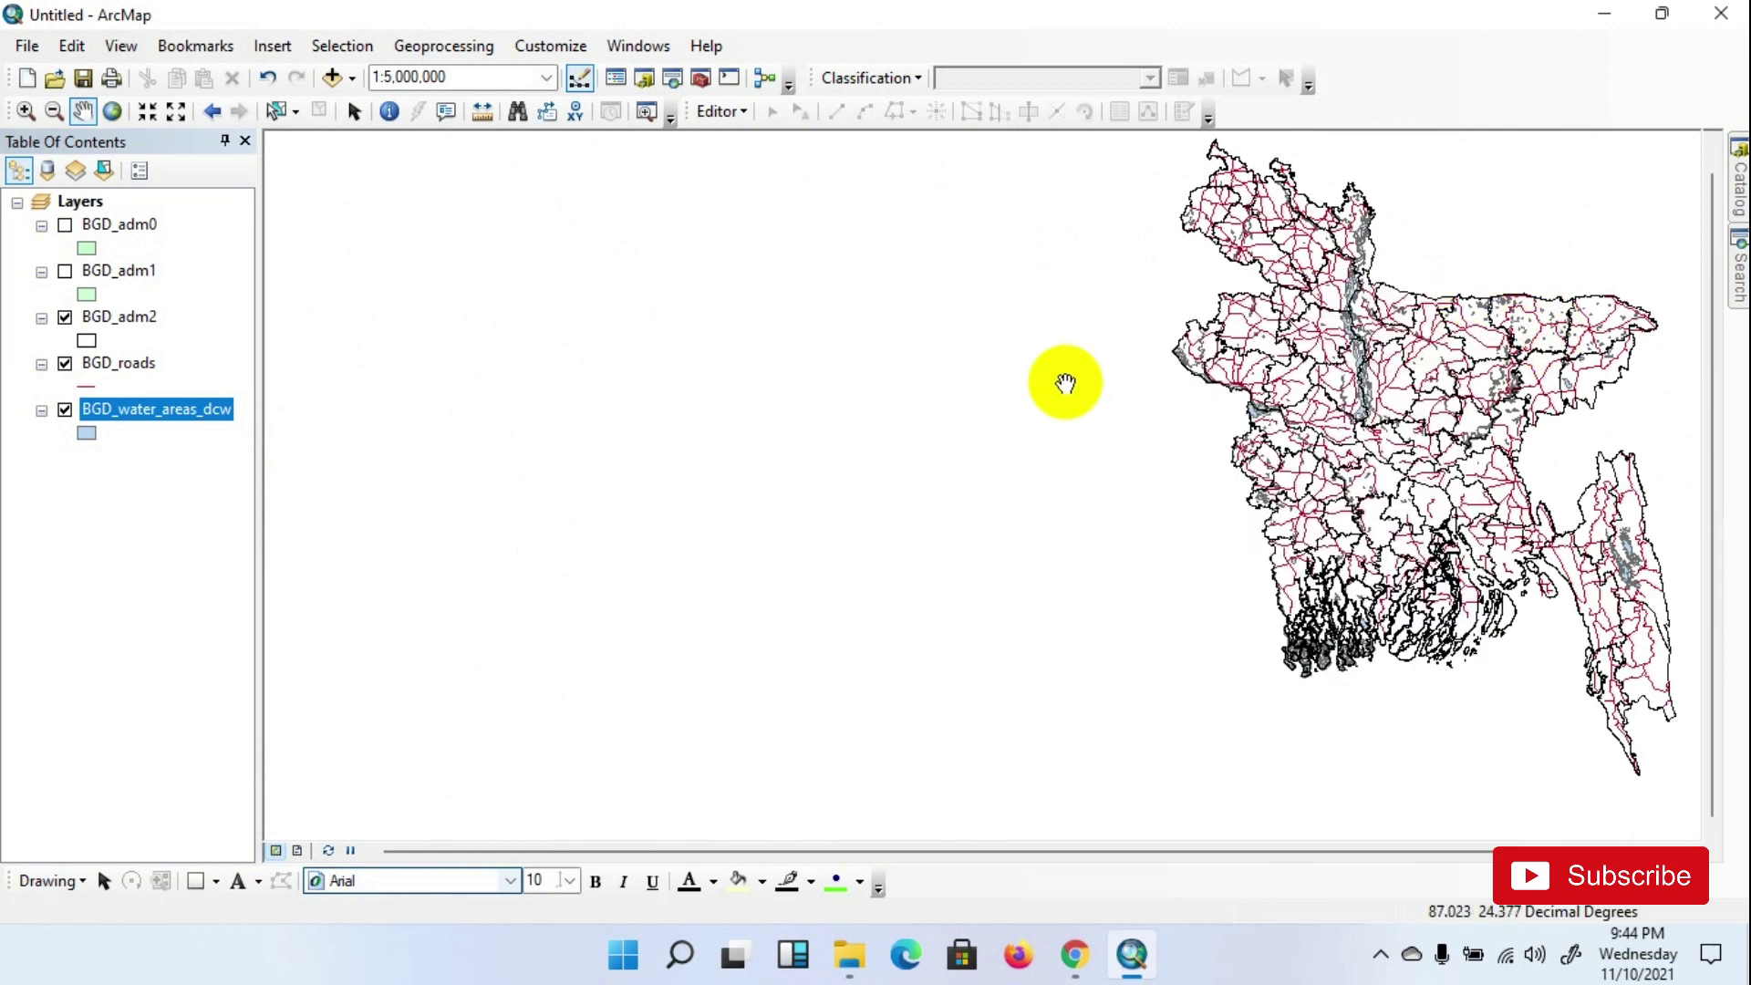
drag(1477, 388, 1118, 429)
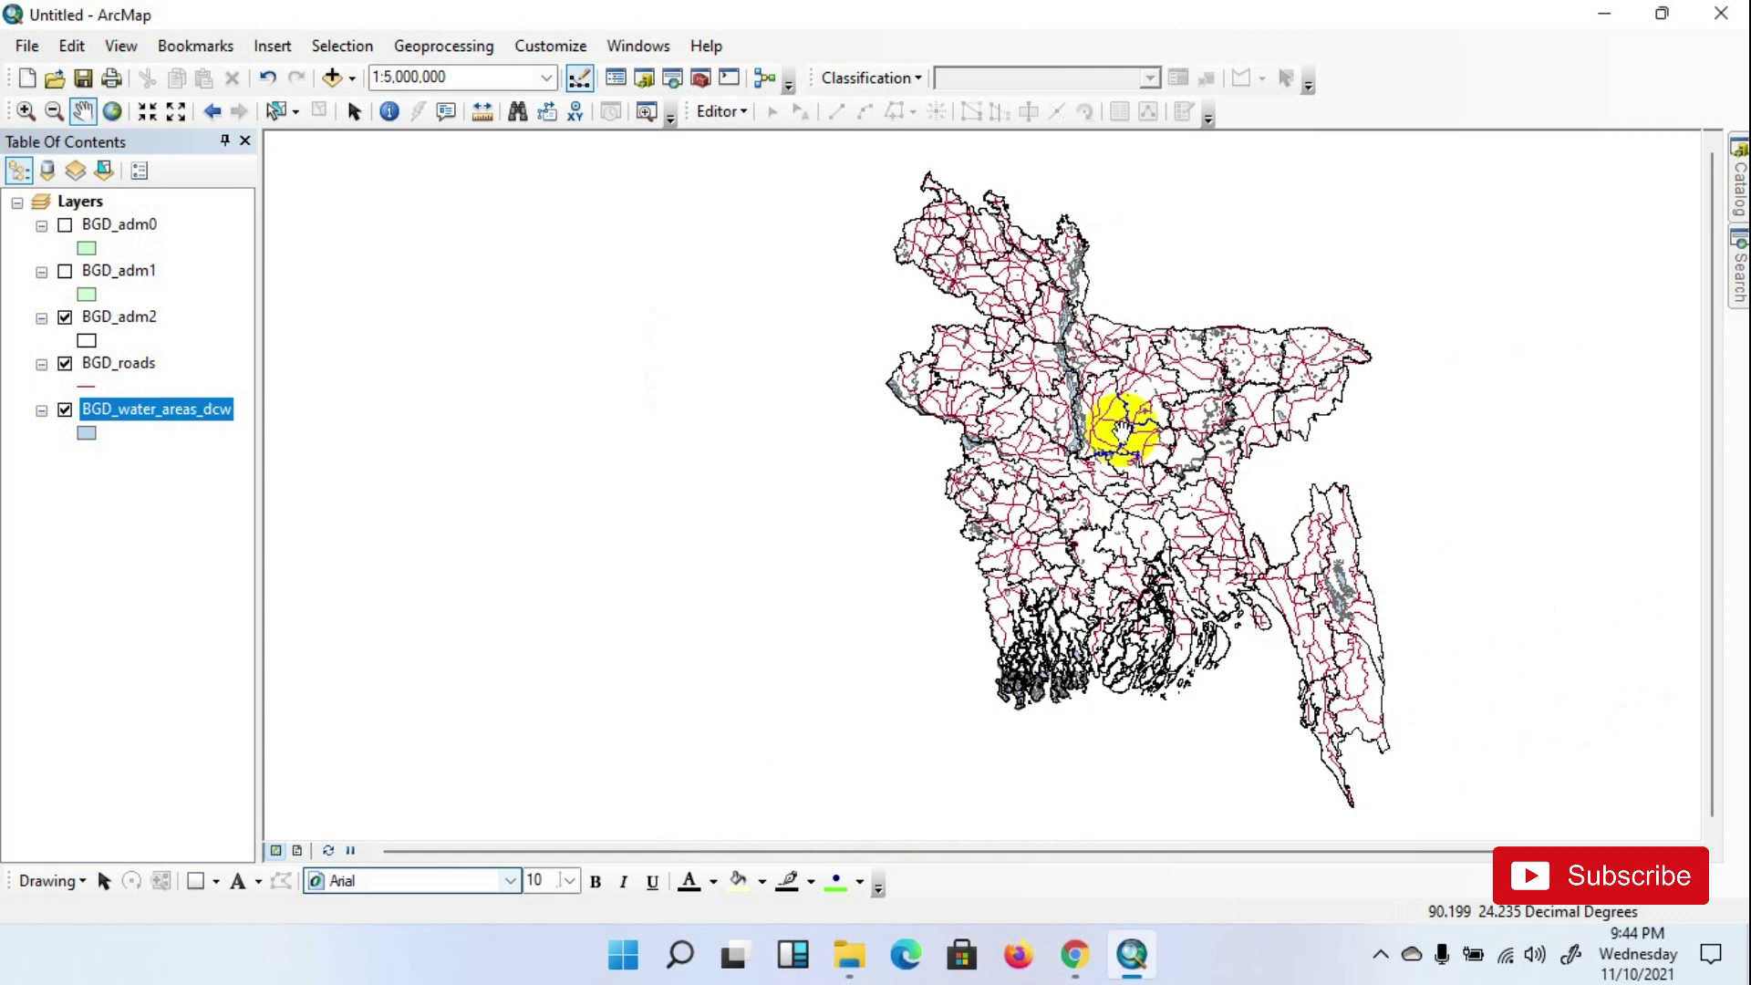